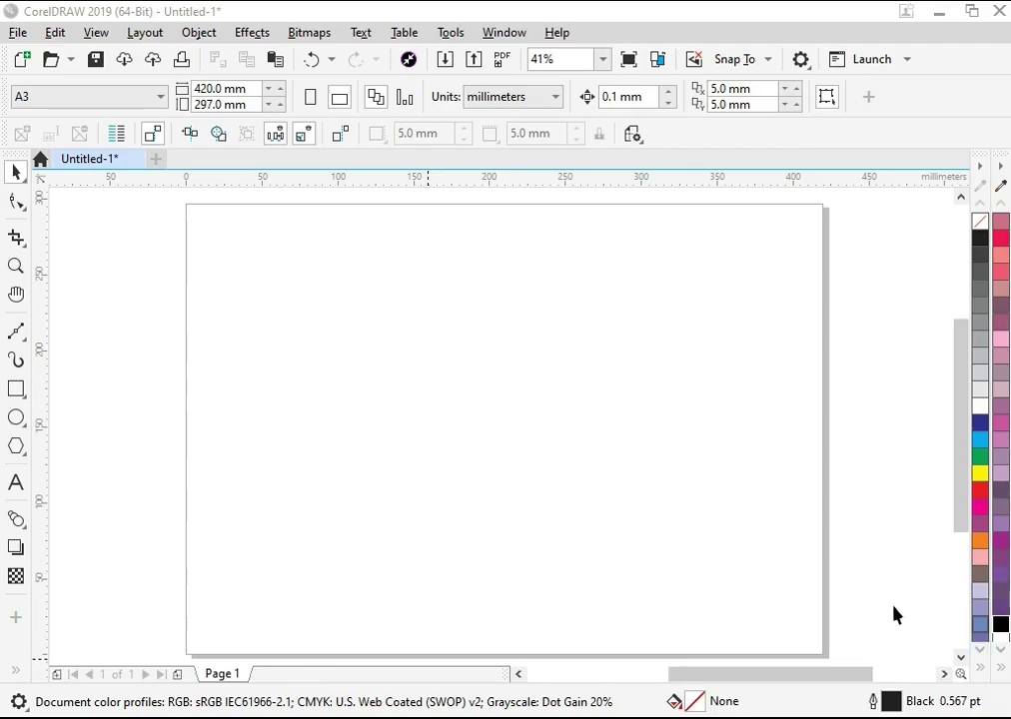
- Type the heading 'Size In Inches', then move it to the top centre and enlarge it to about 34.6 pt
left_click(16, 483)
left_click(340, 348)
type("Size In Inches")
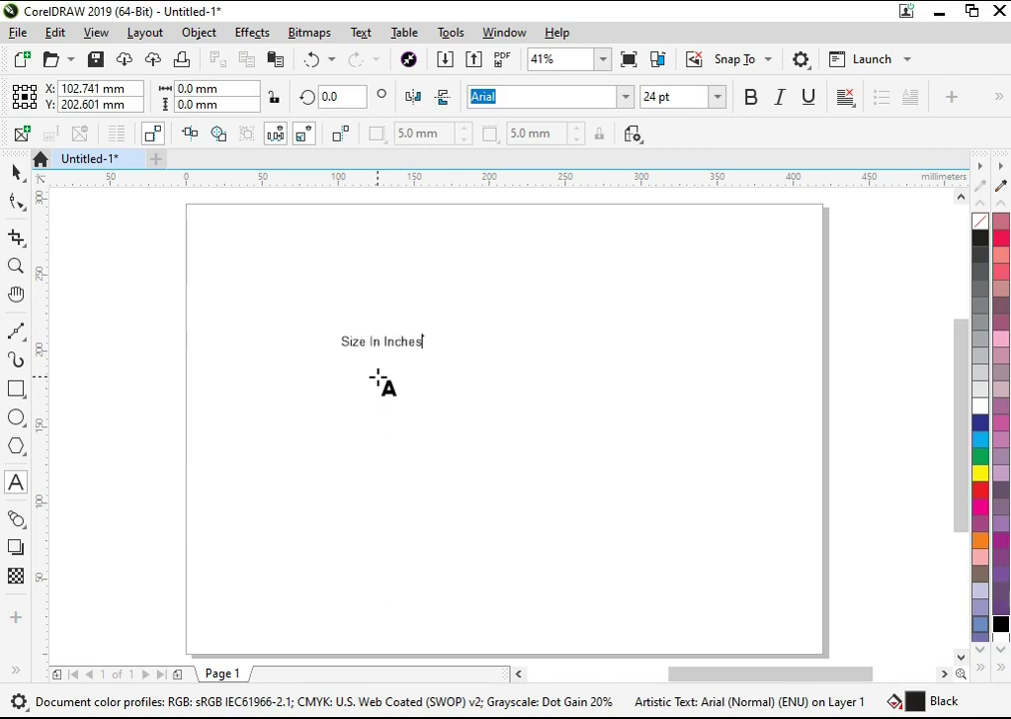
type("In Inches")
left_click(22, 168)
left_click_drag(383, 348, 481, 250)
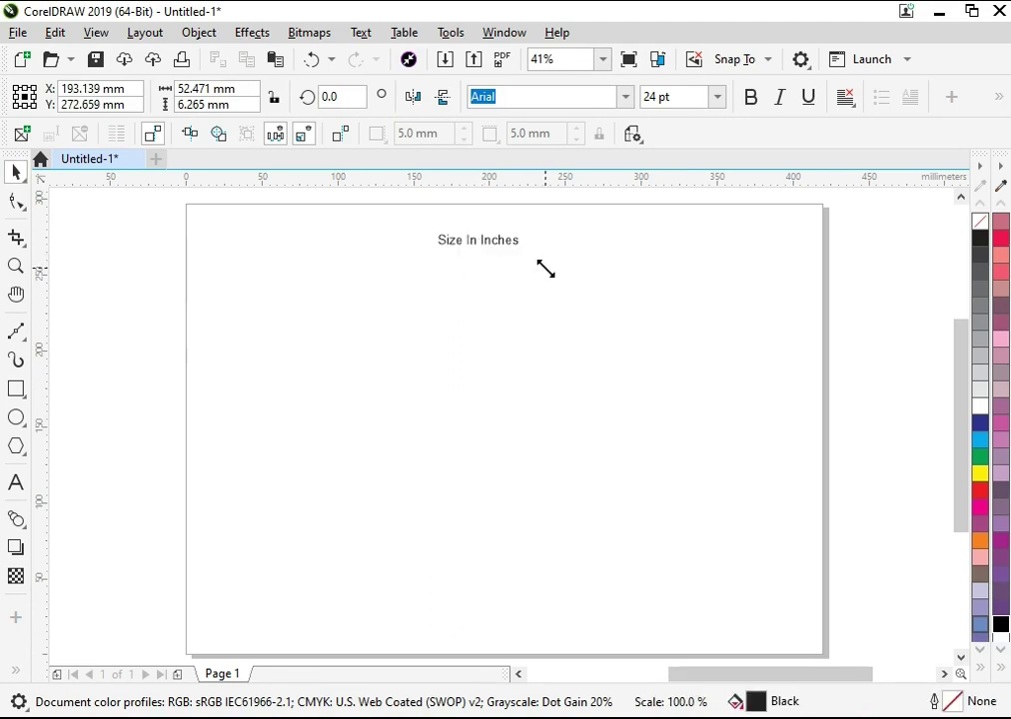
left_click_drag(543, 268, 549, 268)
left_click(499, 315)
- Draw a rectangle below the 'Size In Inches' heading
left_click(16, 390)
left_click_drag(277, 288, 586, 369)
key("space")
left_click(284, 322)
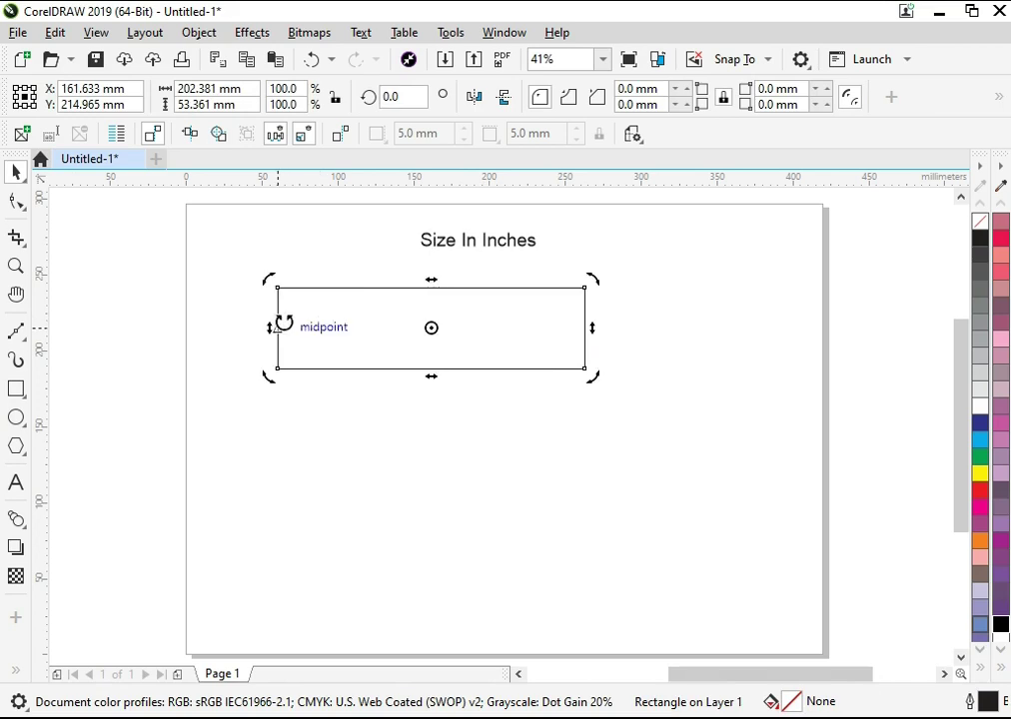
key("Escape")
- Switch document units to inches and size the rectangle to 9 x 1.5 in
left_click(520, 96)
left_click(485, 122)
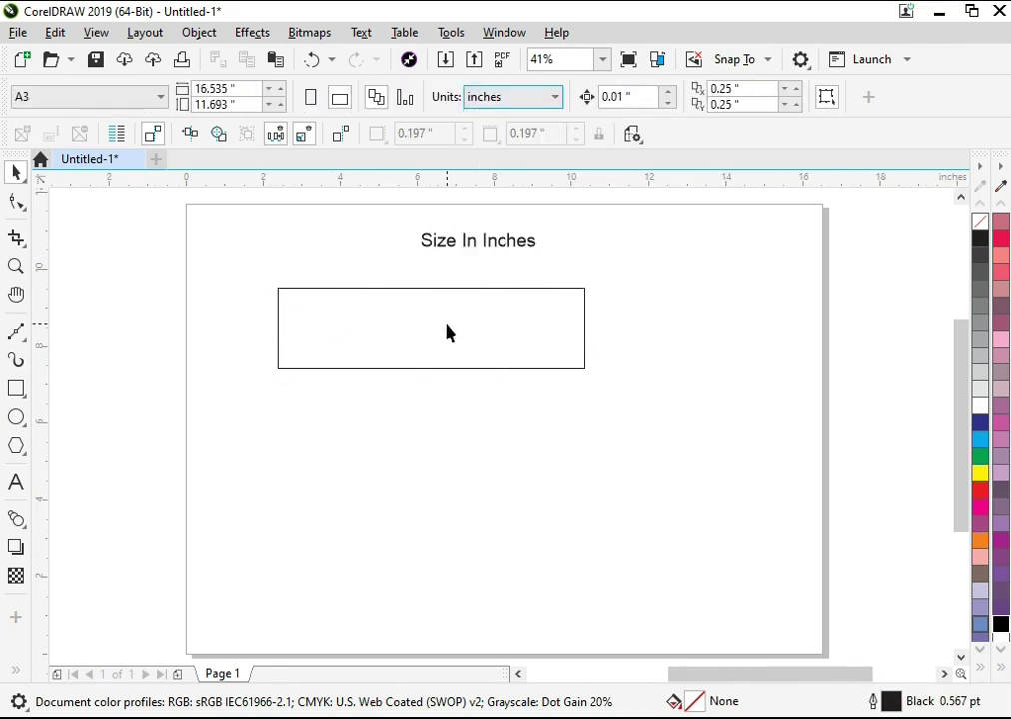
left_click(400, 288)
double_click(221, 89)
type("9")
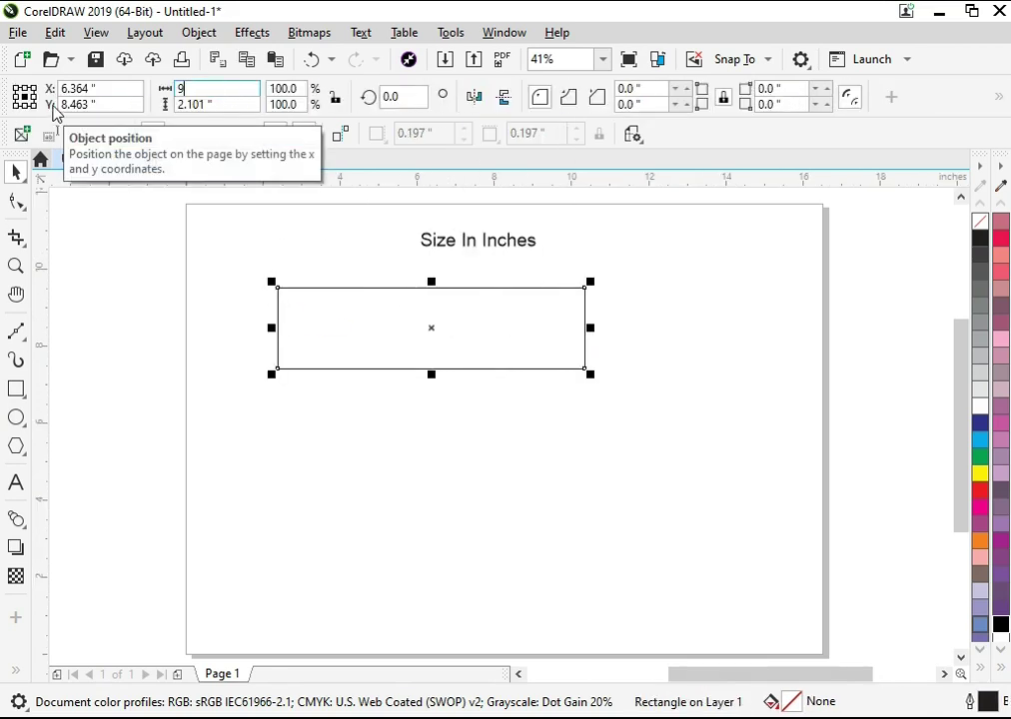
key("Tab")
type("1.5")
key("Return")
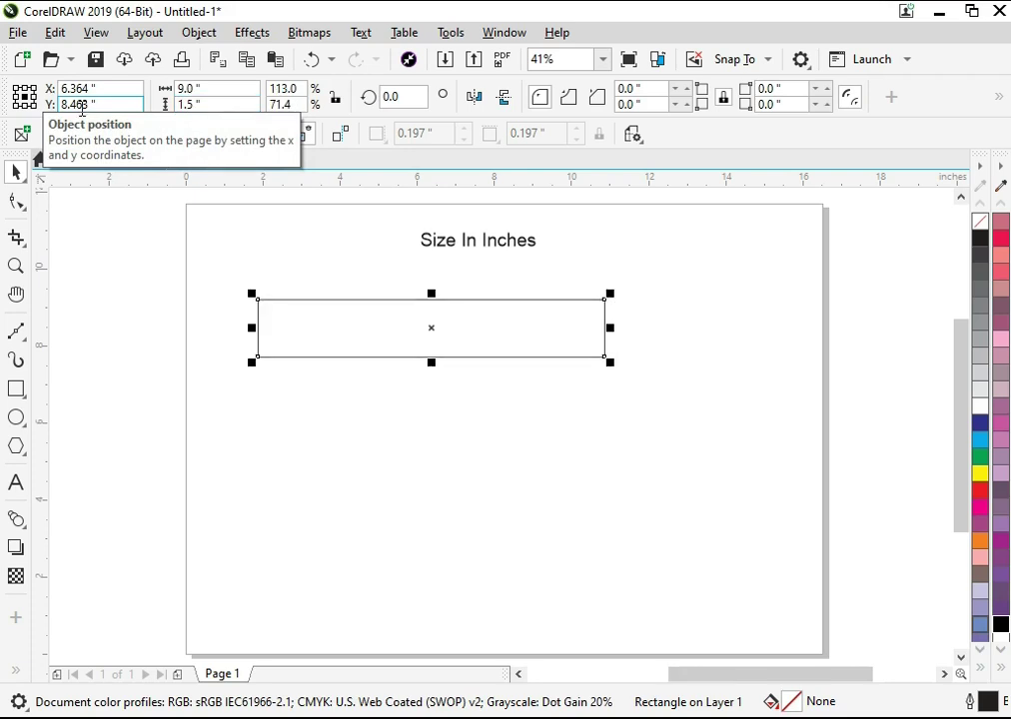
- Place the rectangle under the heading and round its top corners to 0.75 in
mouse_move(418, 344)
left_mouse_down()
mouse_move(454, 356)
mouse_move(436, 350)
left_mouse_up()
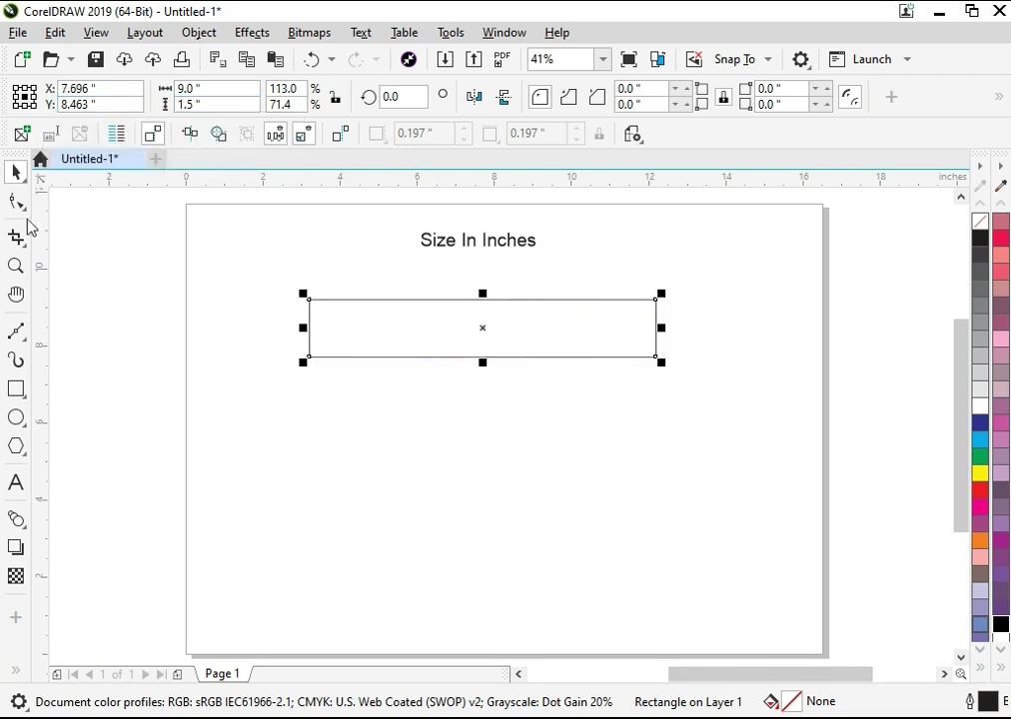
left_click(16, 201)
left_click_drag(309, 299, 338, 299)
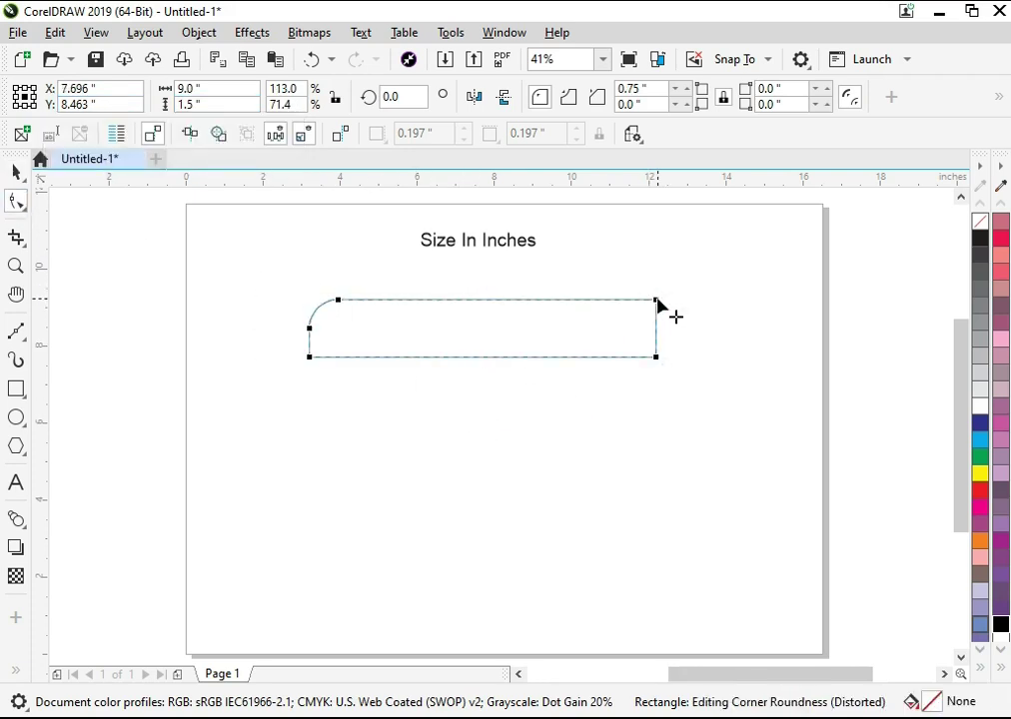
left_click_drag(656, 300, 628, 300)
key("space")
- Nudge the rounded flap up and draw a second rectangle beneath it
left_click_drag(483, 325, 493, 300)
left_click(452, 361)
left_click(467, 301)
left_click(14, 386)
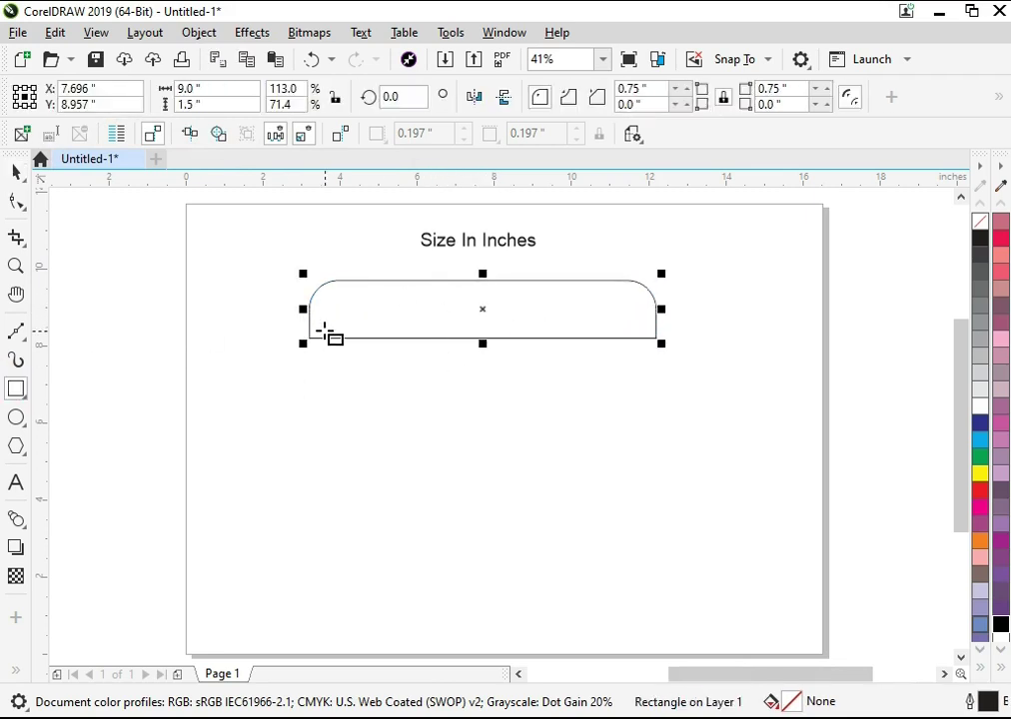
left_click_drag(309, 338, 659, 417)
- Set the second rectangle to 4 in high and move it under the rounded flap
key("space")
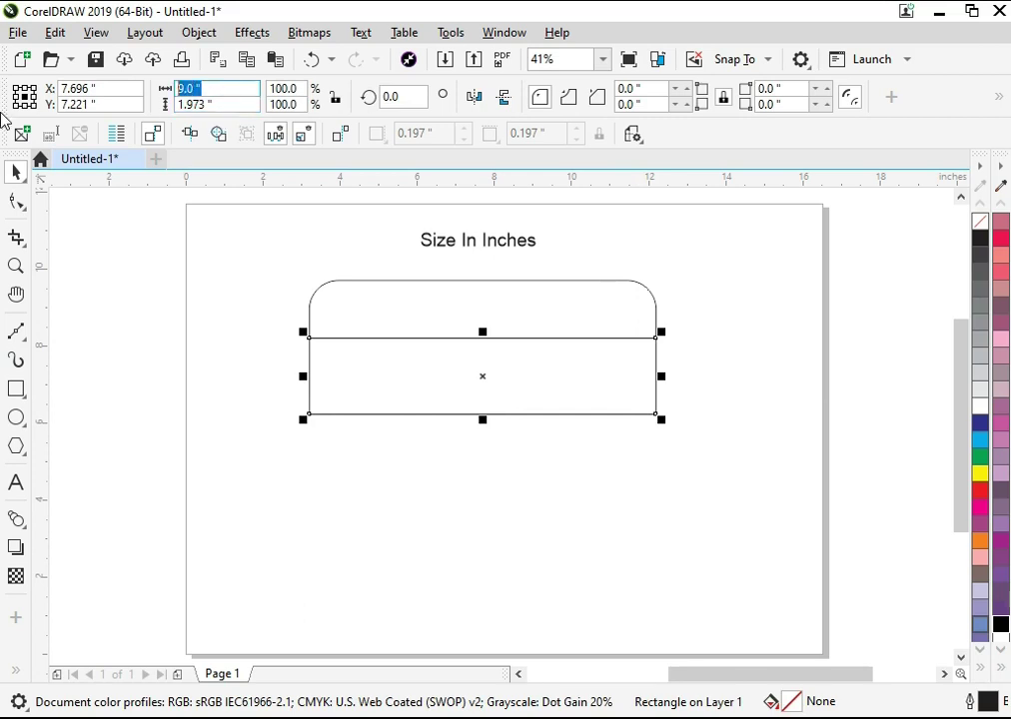
type("9")
key("Tab")
type("4")
key("Return")
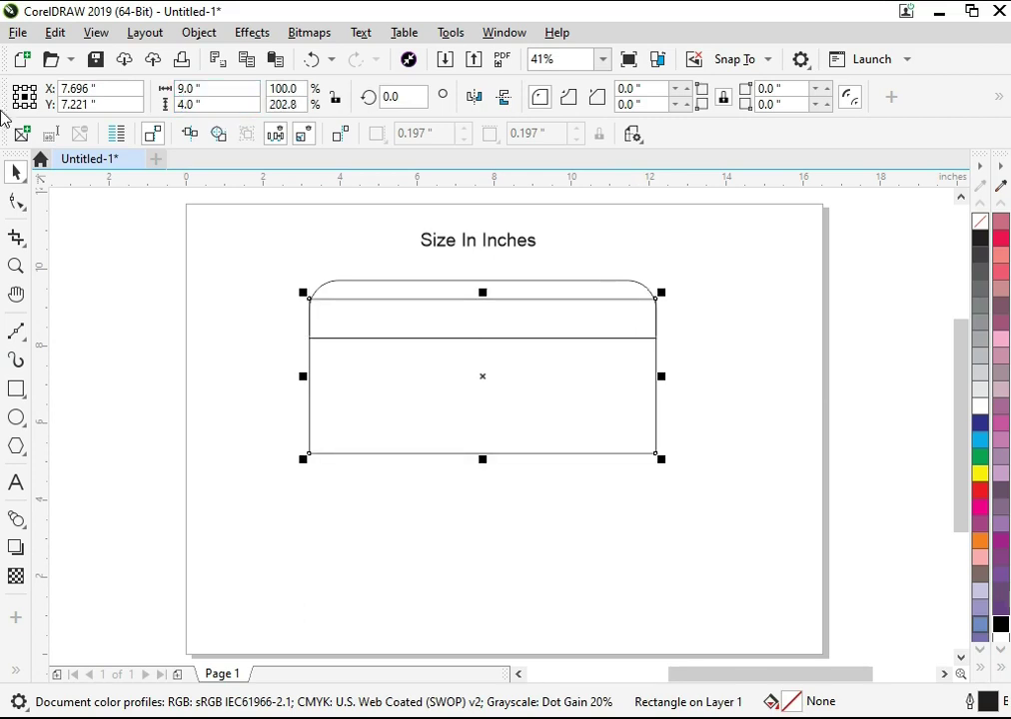
left_click_drag(350, 349, 350, 391)
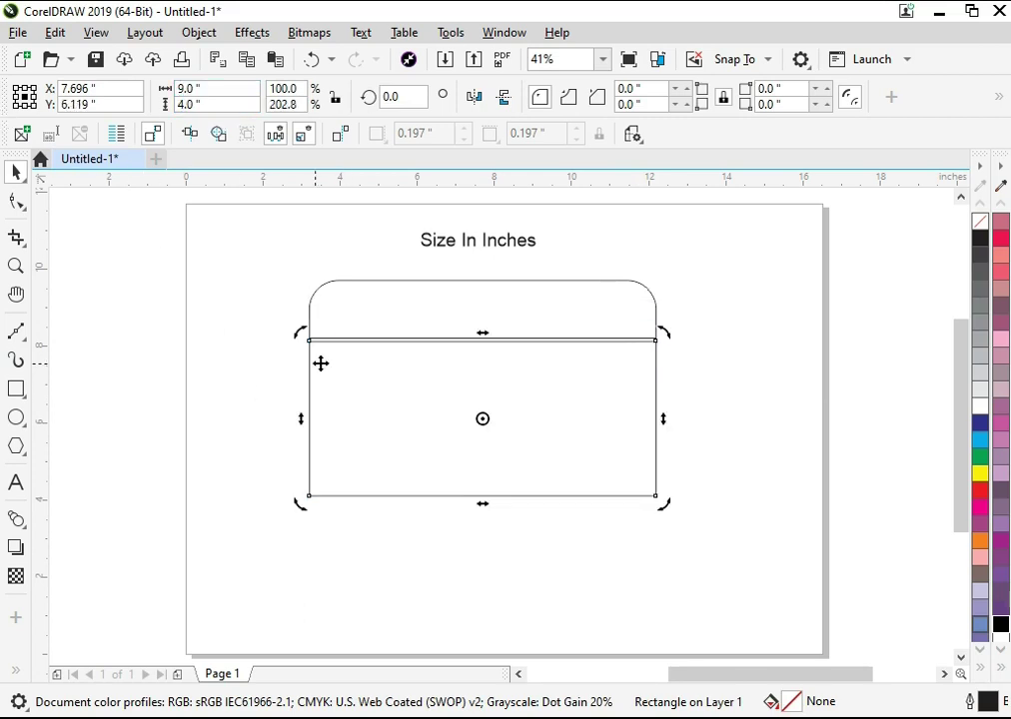
- Mirror a copy of the 9 x 4 in body rectangle downward below it
left_click(238, 402)
key("F4")
scroll(655, 337, "up", 1)
left_click_drag(189, 221, 815, 578)
left_click(408, 309)
left_click_drag(408, 309, 571, 524)
- Set the bottom flap's height to 3.3 in and butt it against the body
scroll(571, 523, "down", 2)
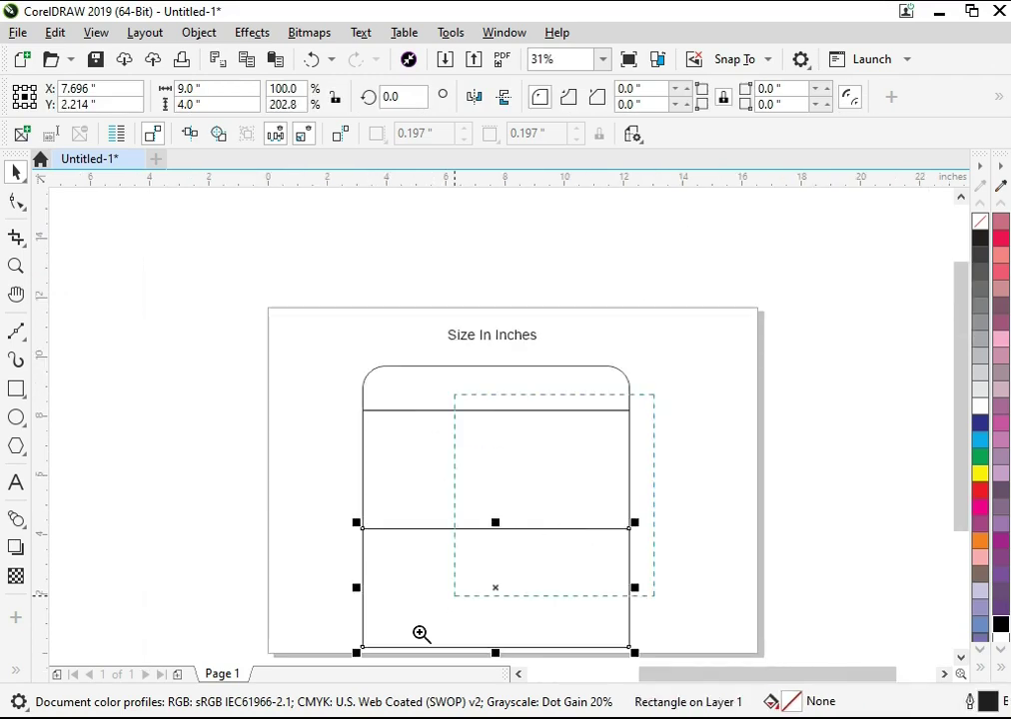
scroll(420, 634, "up", 2)
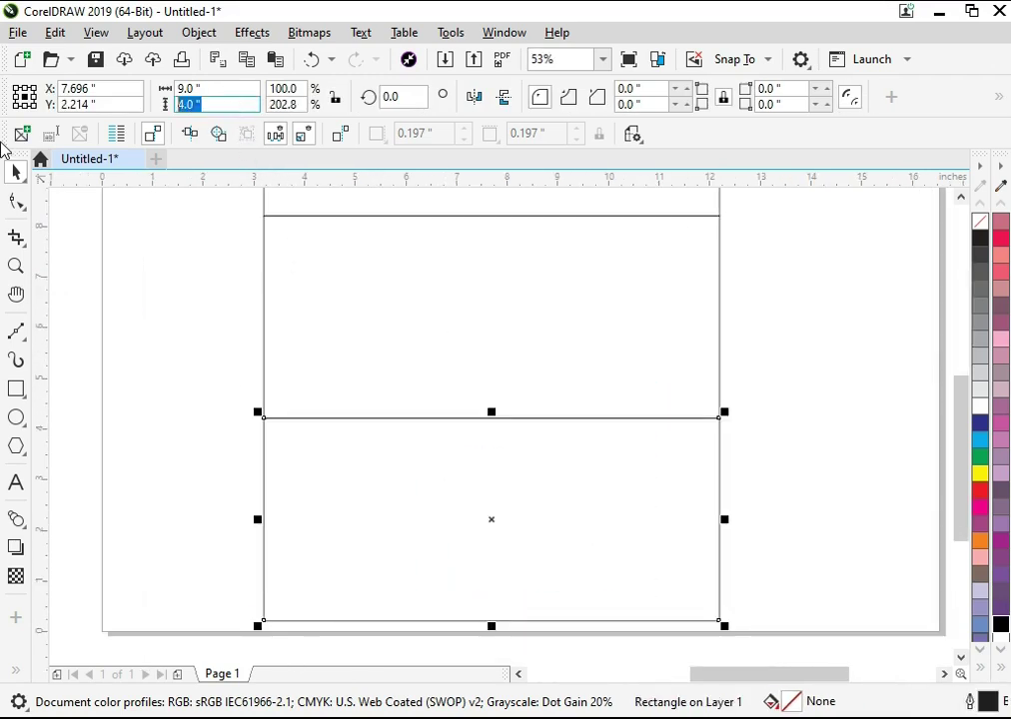
type("3.")
key("Return")
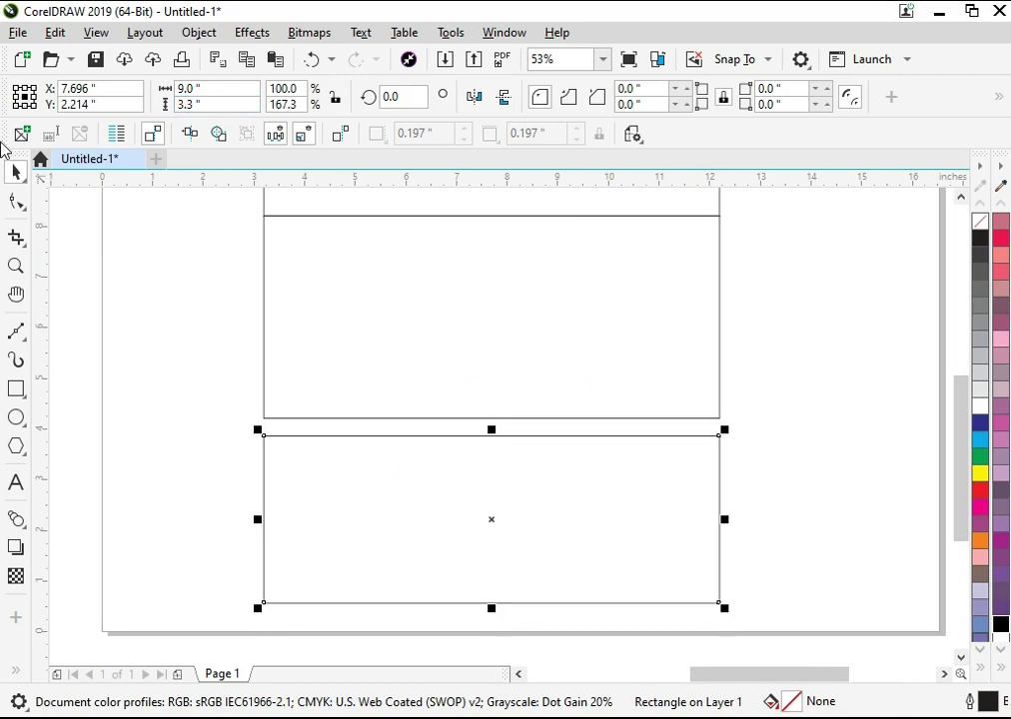
left_click_drag(465, 518, 468, 505)
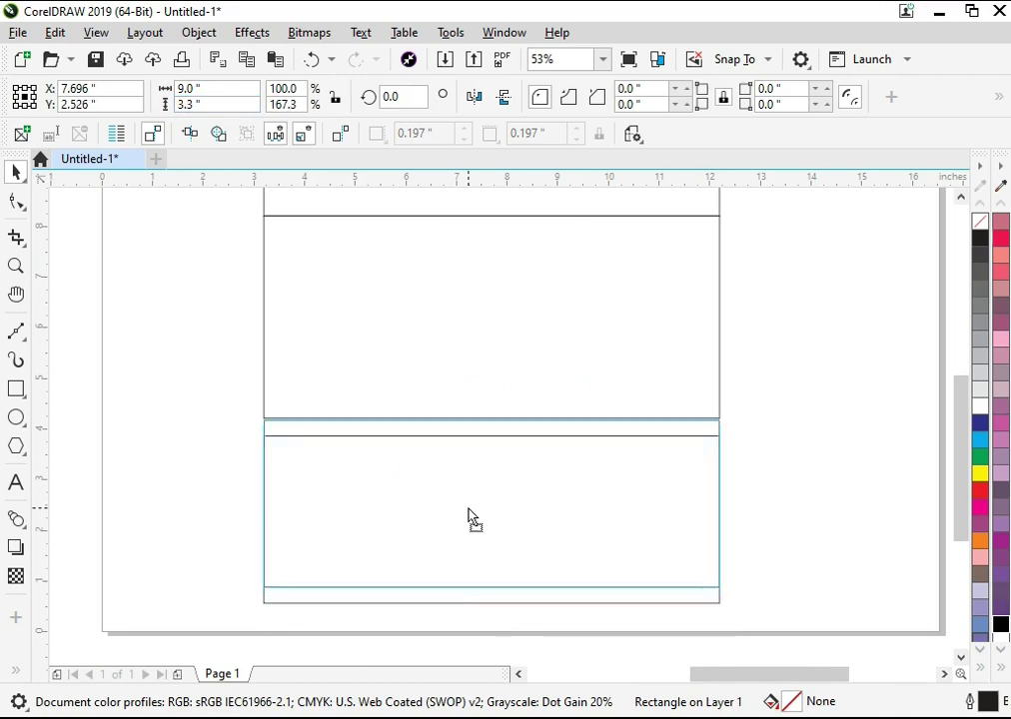
scroll(634, 460, "down", 2)
- Mirror a copy of the body rectangle into a thin strip on its right
scroll(409, 395, "up", 1)
left_click(409, 396)
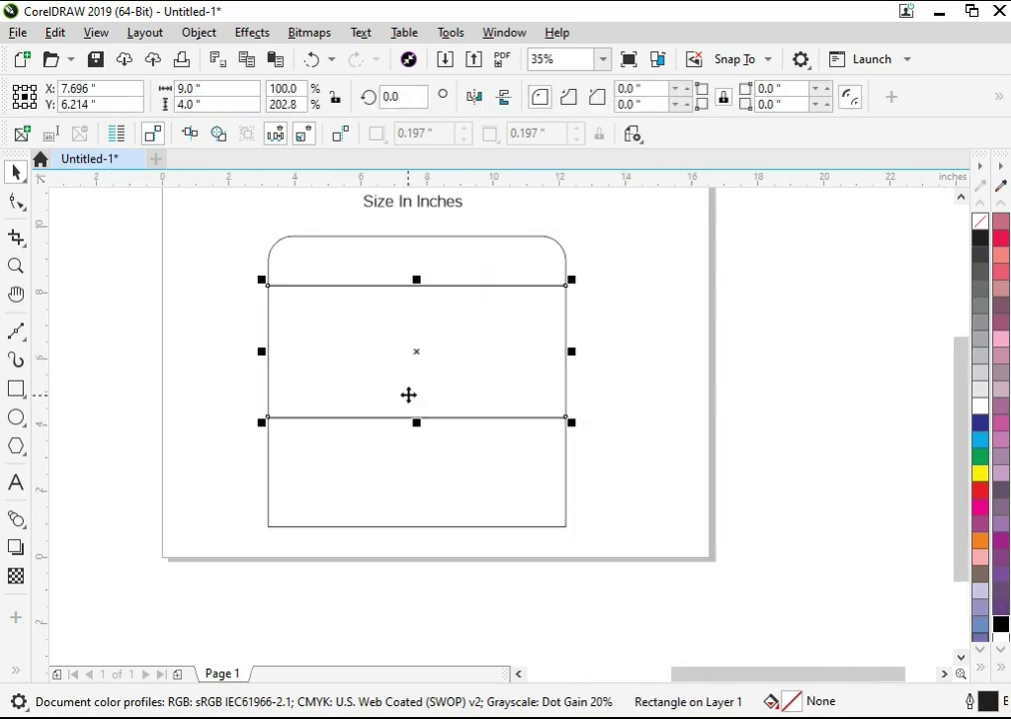
left_click_drag(273, 362, 598, 356)
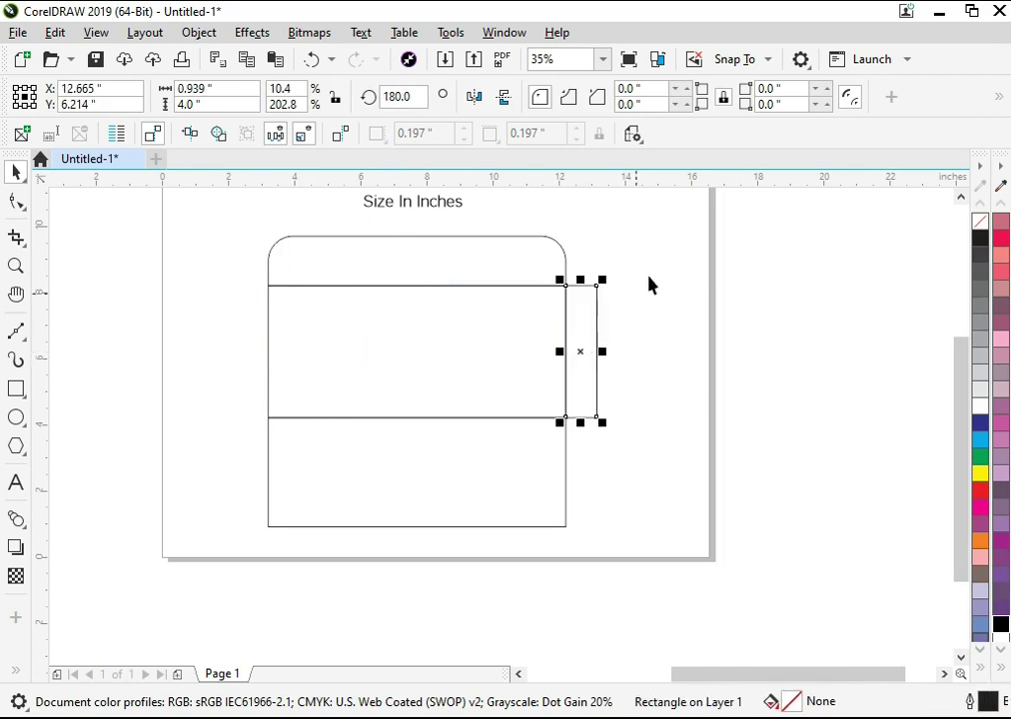
left_click_drag(470, 494, 470, 490)
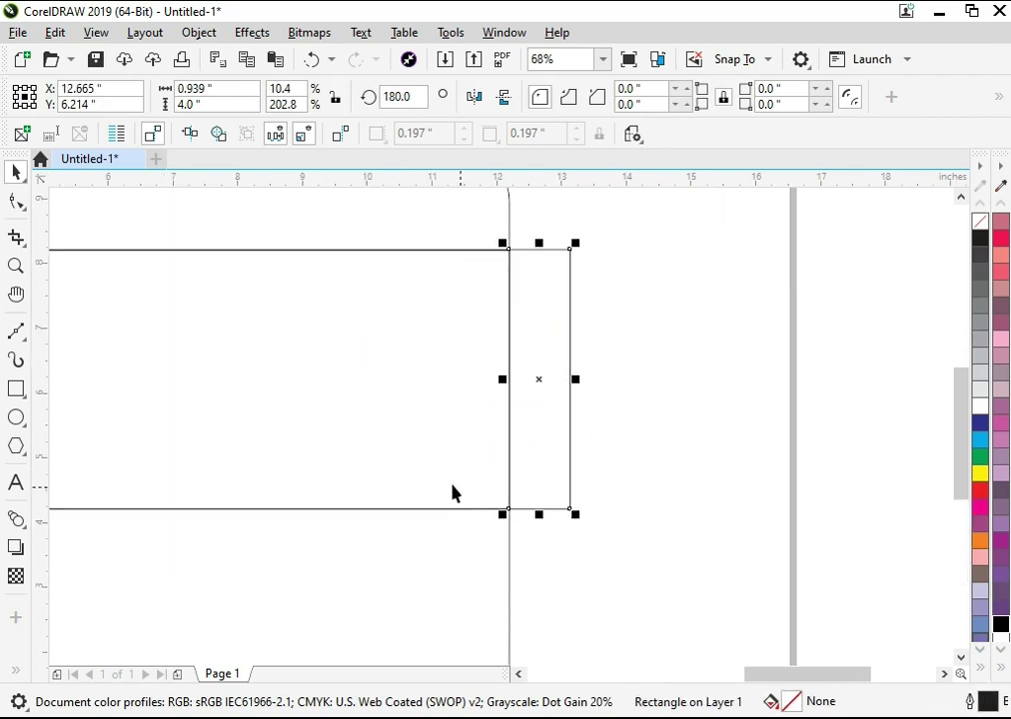
- Make the right side flap 0.8 in wide (9.6/12) and align it to the body's edge
left_click_drag(227, 92, 131, 104)
type("9.6/12")
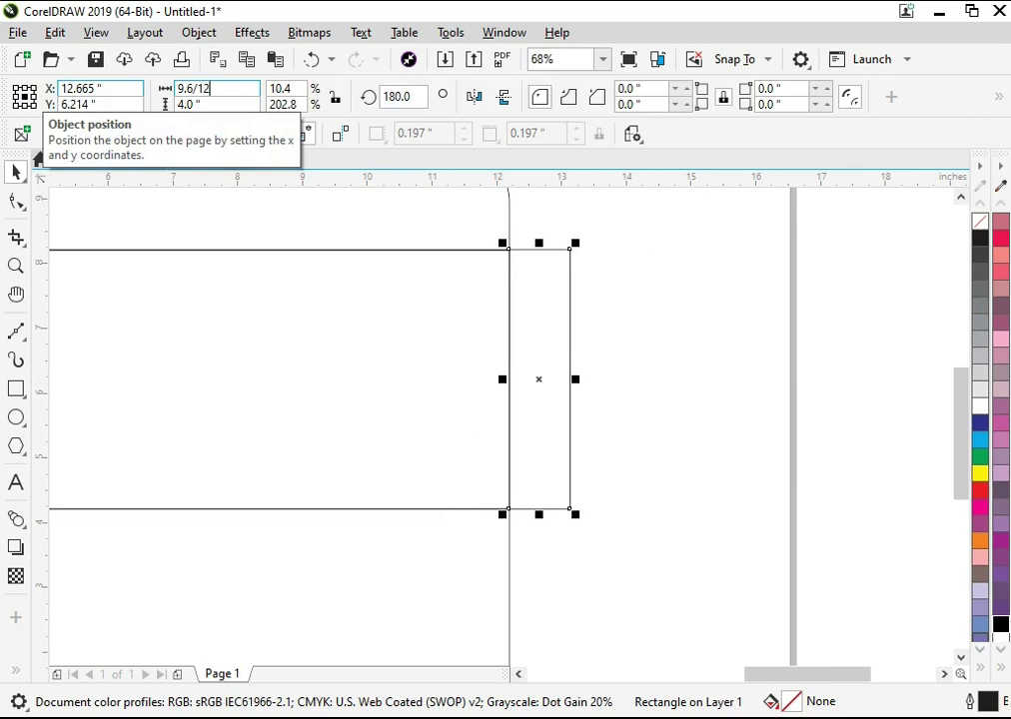
key("Tab")
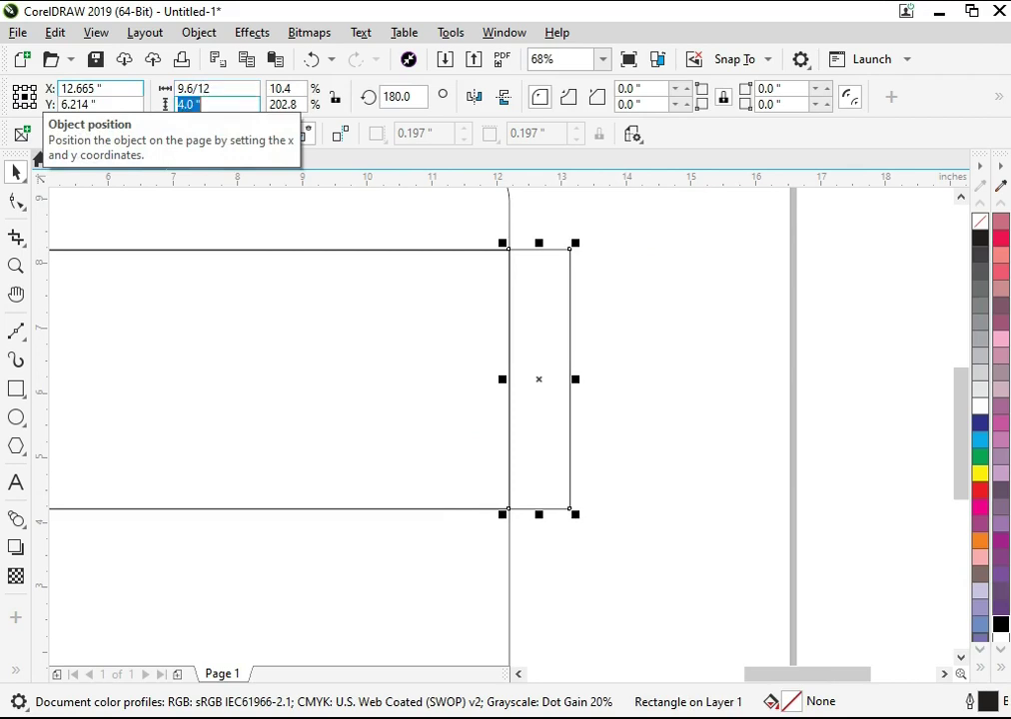
key("Return")
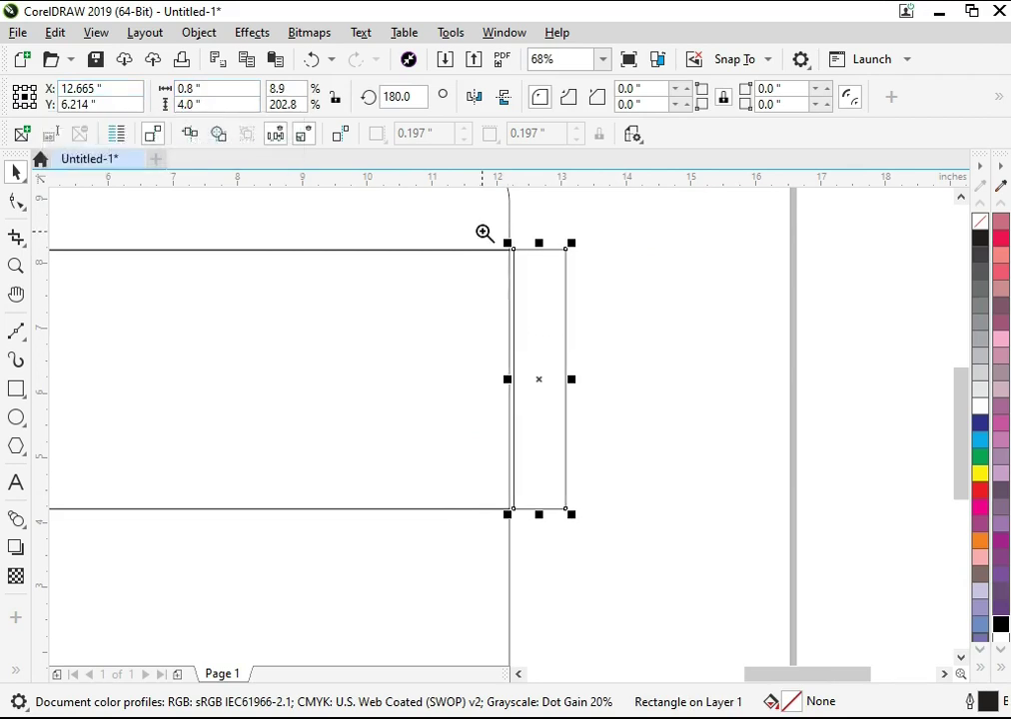
scroll(489, 239, "up", 3)
left_click_drag(511, 354, 497, 352)
left_click(637, 402)
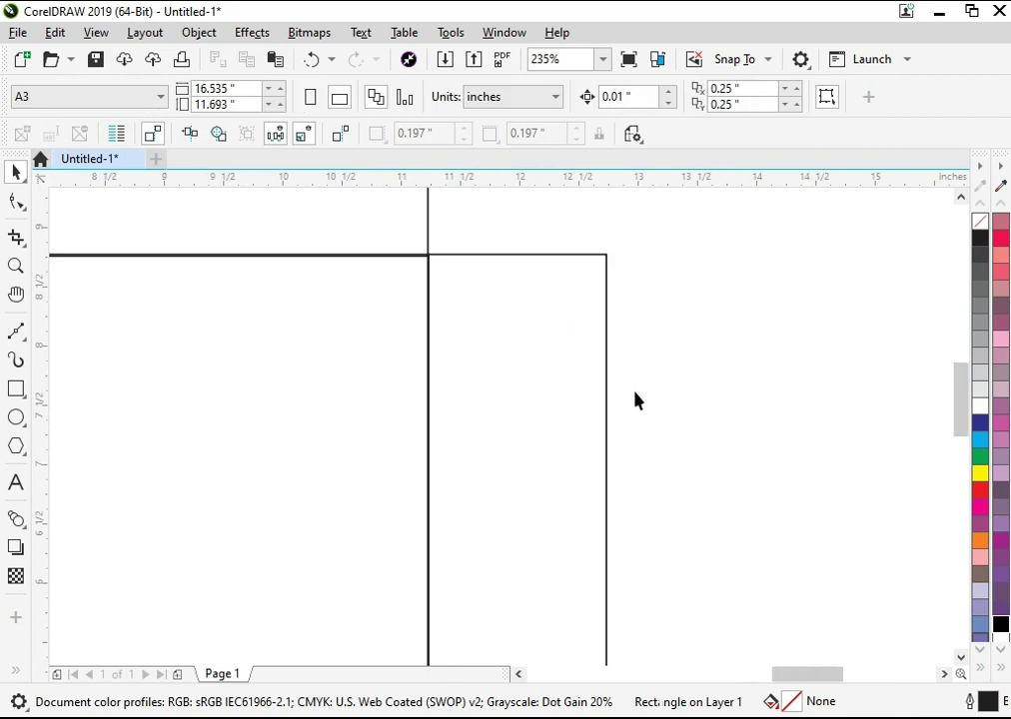
- Copy the 0.8 x 4 in side flap onto the body's left edge
scroll(595, 383, "down", 5)
scroll(256, 476, "up", 1)
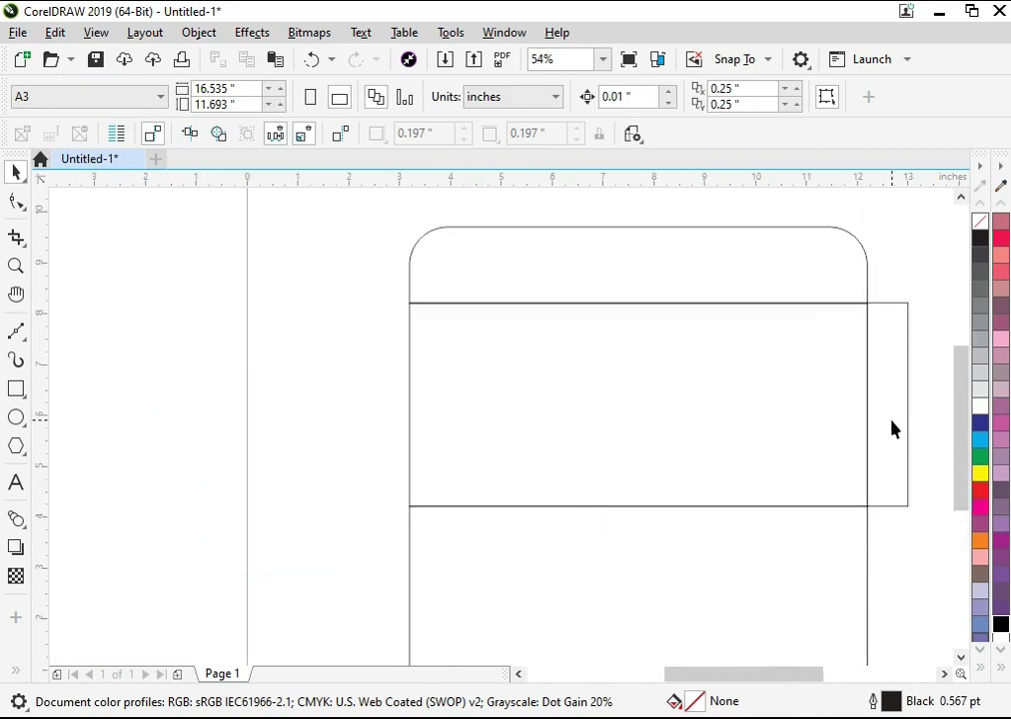
left_click_drag(891, 428, 390, 445)
left_click(354, 513)
scroll(359, 366, "down", 2)
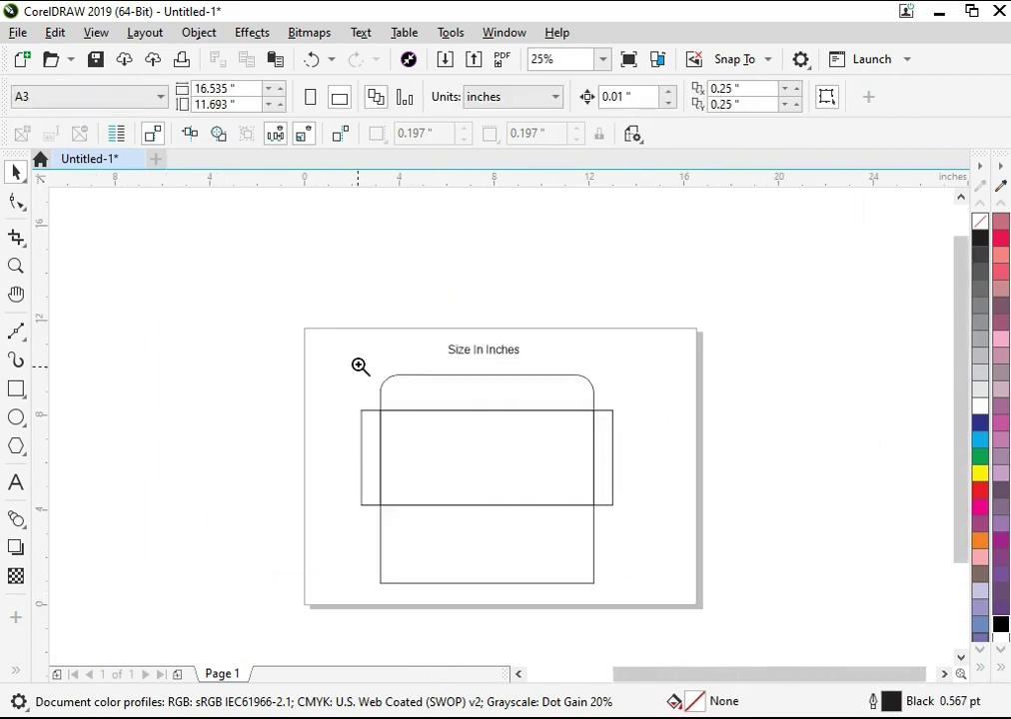
scroll(413, 400, "up", 2)
- Fill the rounded top flap with red
left_click(772, 459)
left_click(979, 492)
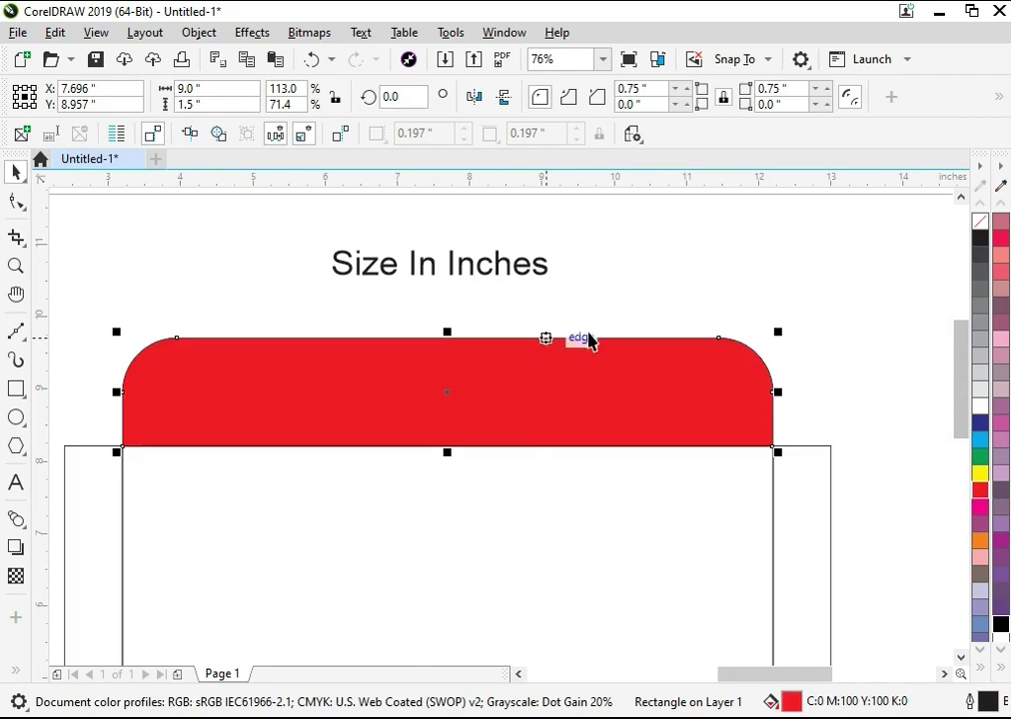
left_click(837, 296)
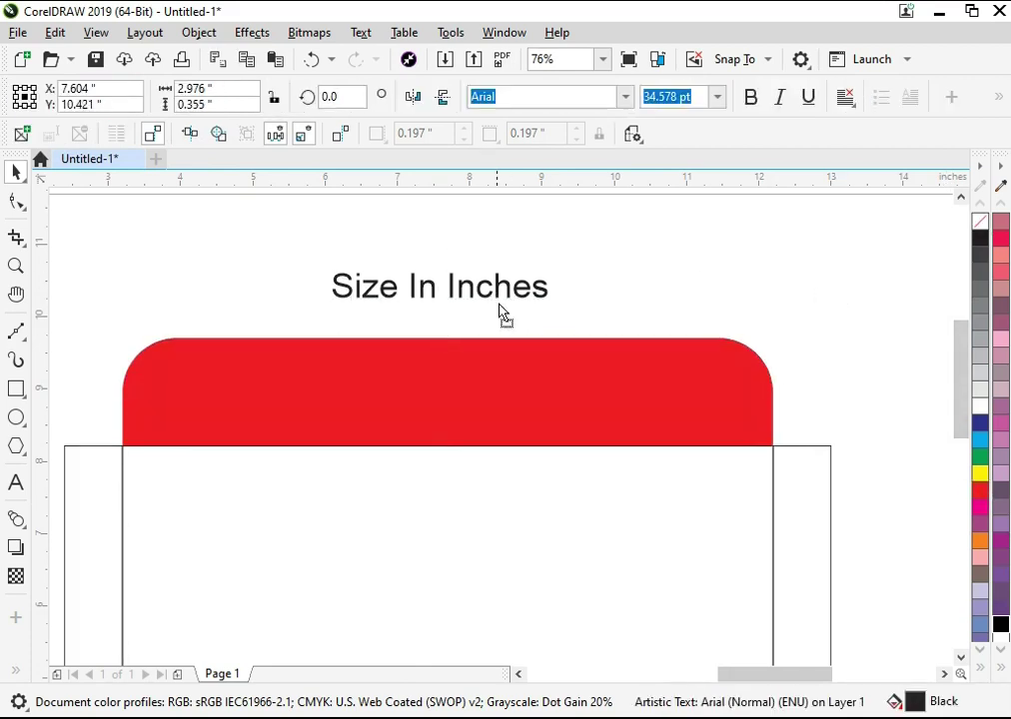
- Duplicate the heading, change it to 9"x1.5", and centre it above the red flap
left_click_drag(498, 283, 502, 334)
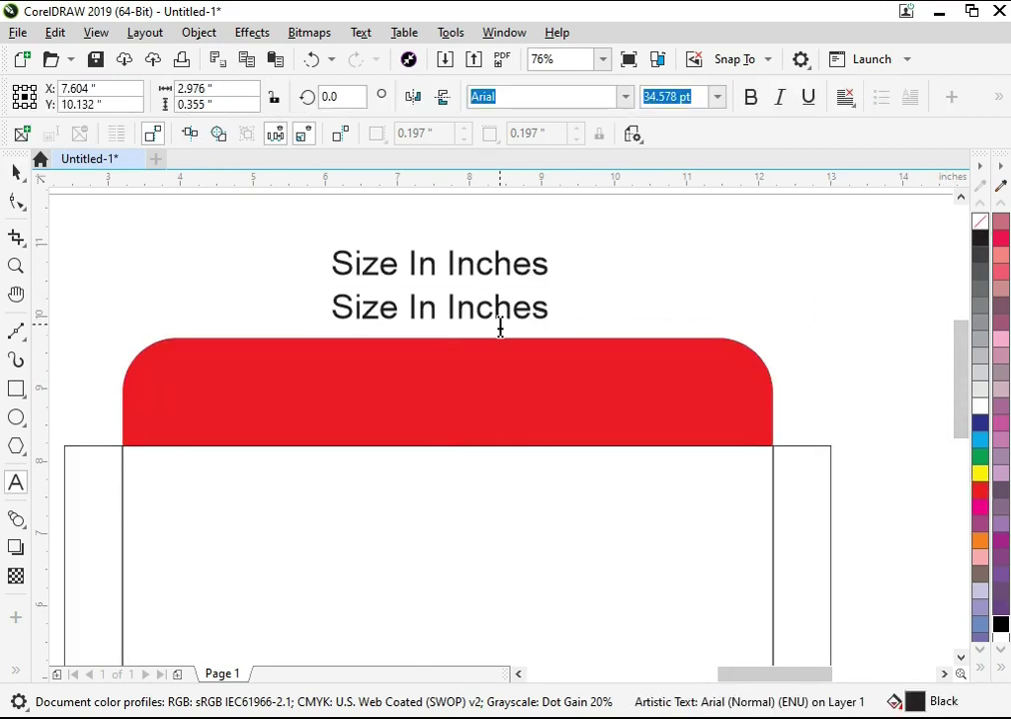
double_click(501, 329)
type("9\"x1.5")
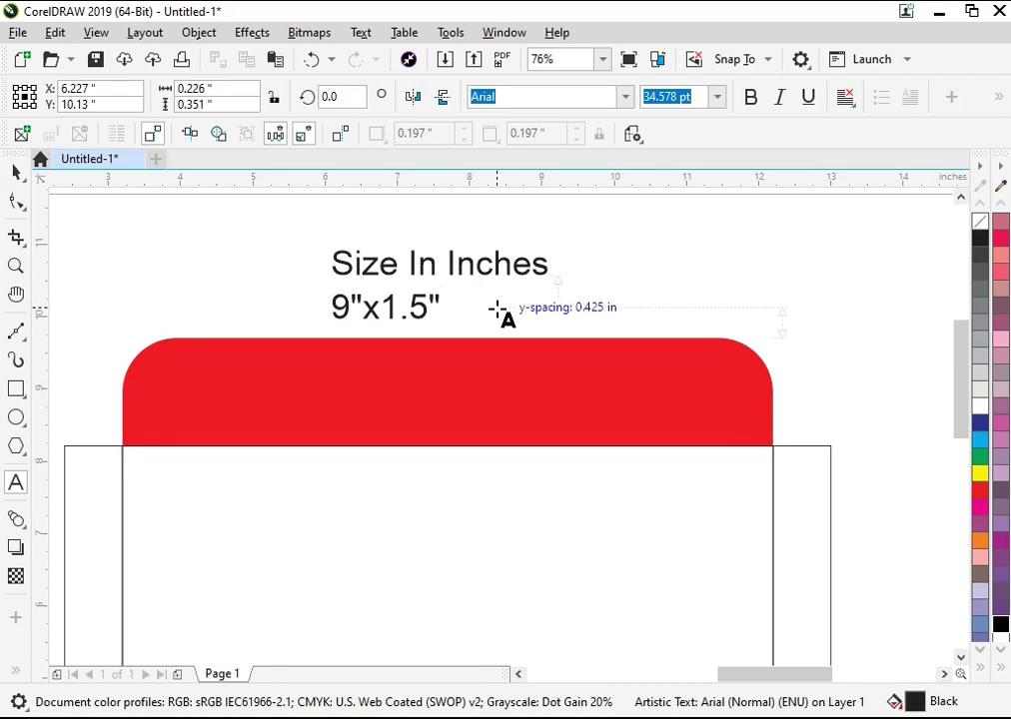
left_click(215, 294)
left_click_drag(381, 319, 442, 332)
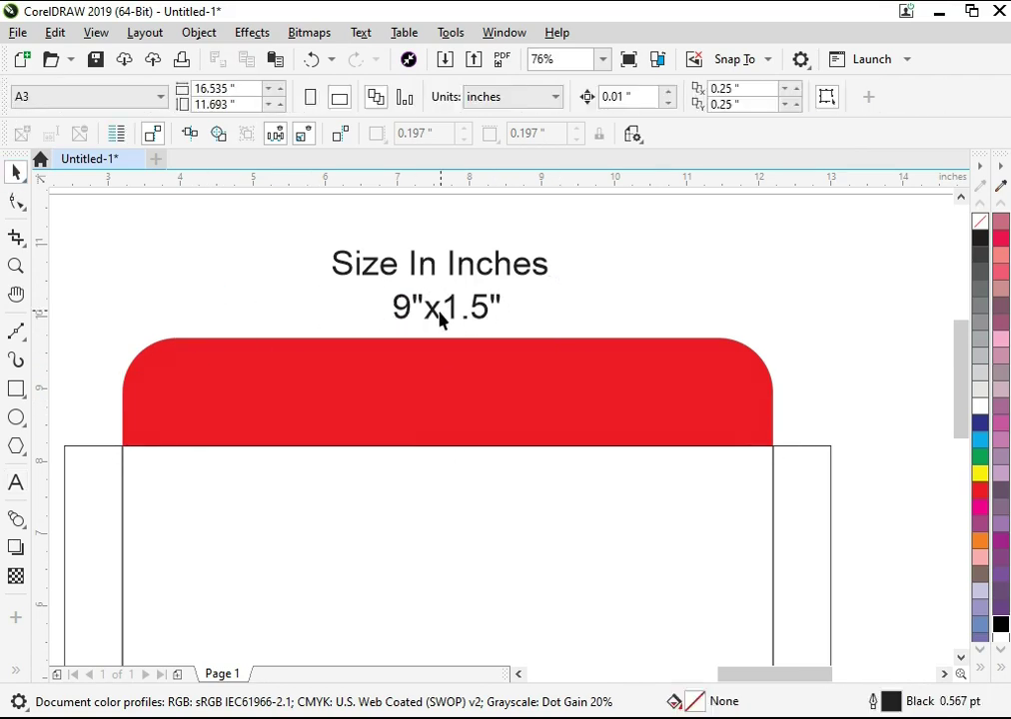
- Copy the size label beside the right flap and change it to 9.6"x4
left_click(282, 297)
scroll(330, 295, "down", 2)
scroll(300, 379, "up", 1)
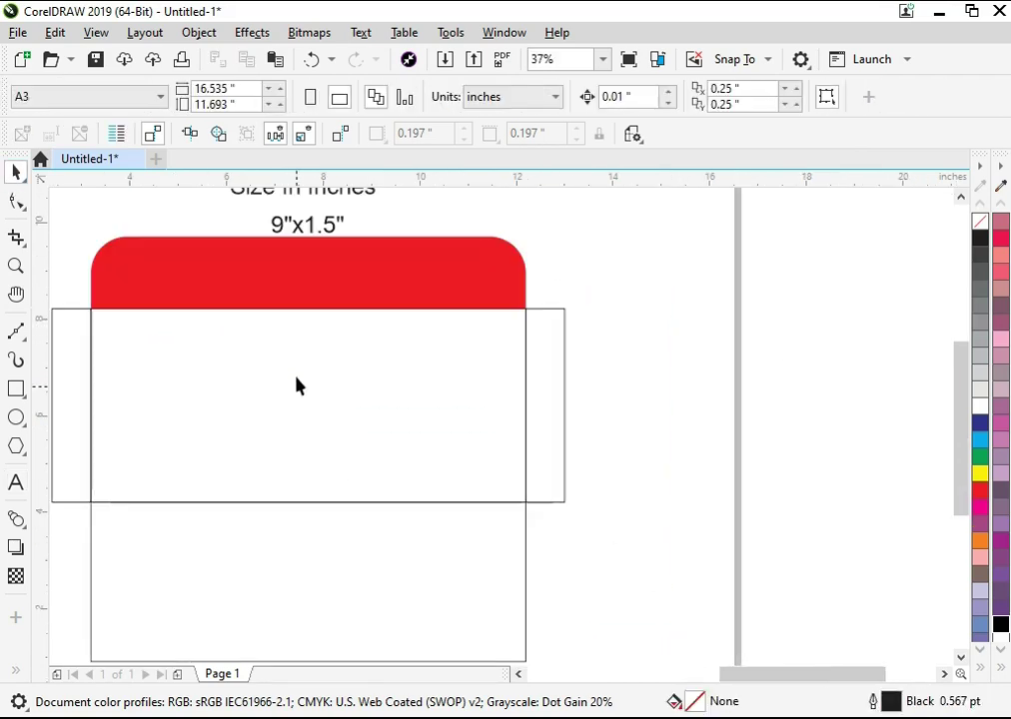
left_click_drag(310, 235, 616, 397)
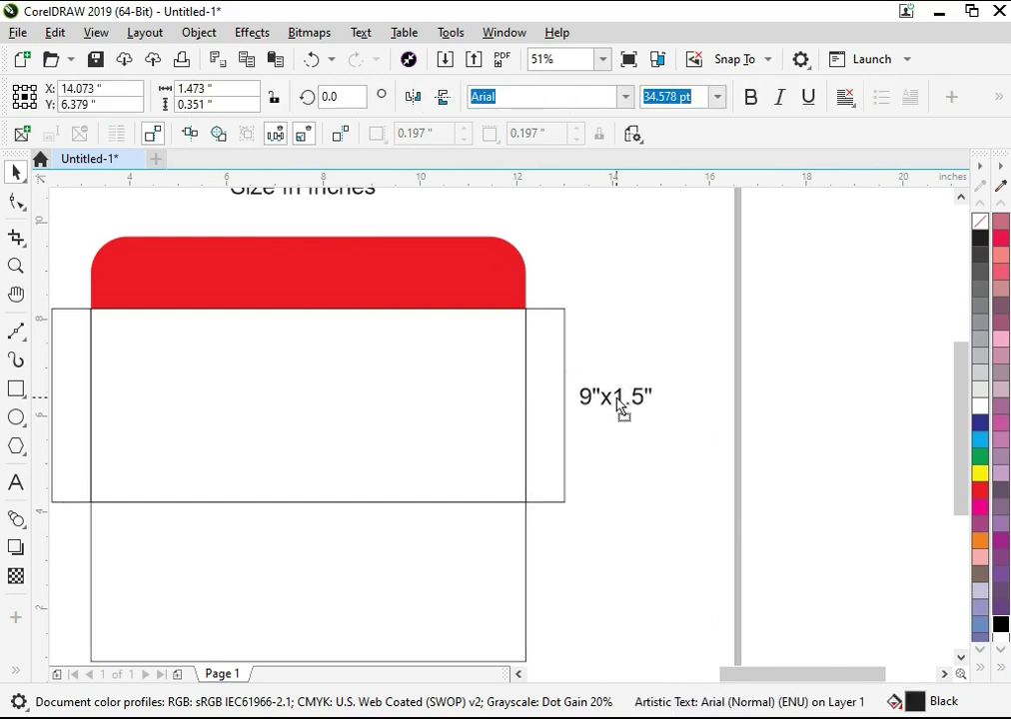
double_click(611, 398)
type("9.6\"x4")
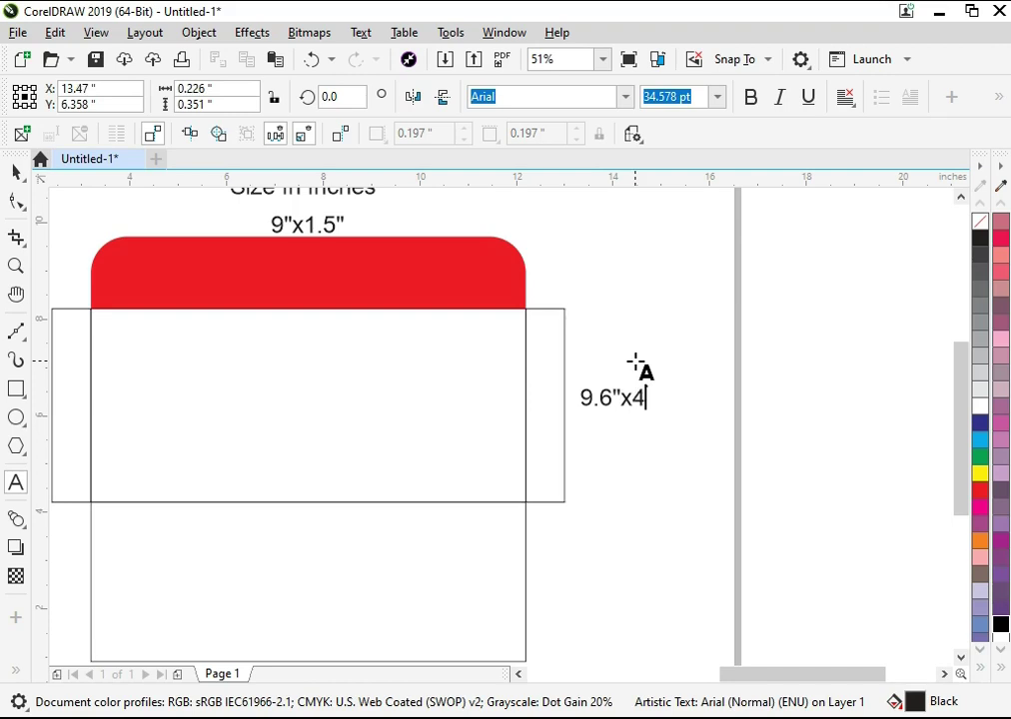
key("ctrl+space")
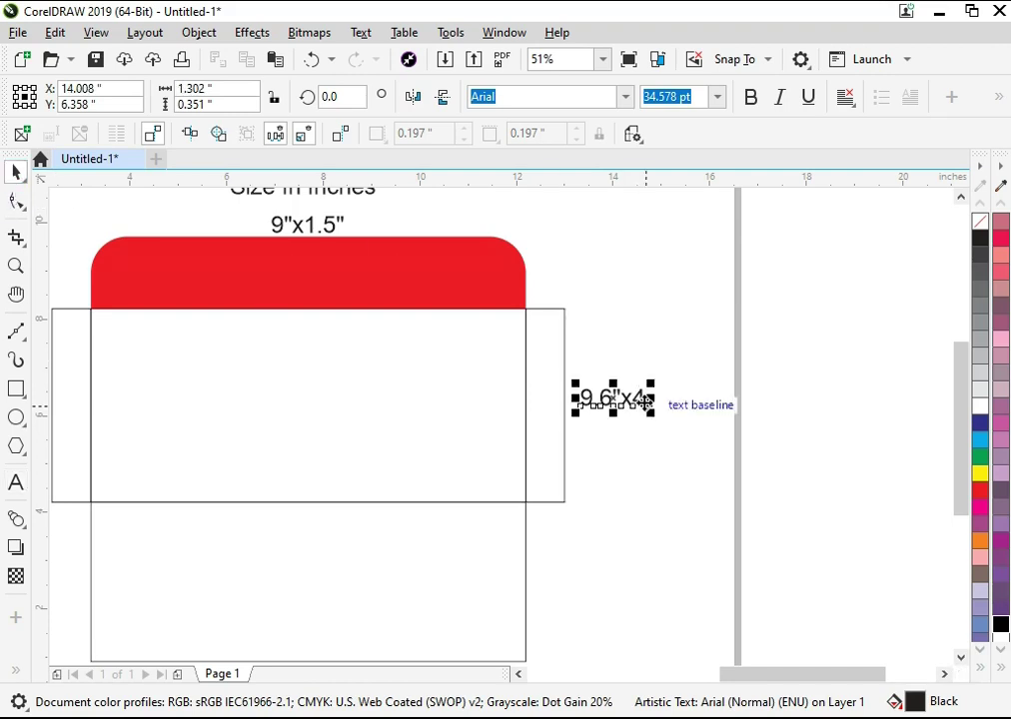
left_click(677, 445)
- Place a copy of the 9.6"x4 label beside the left flap
scroll(676, 437, "down", 1)
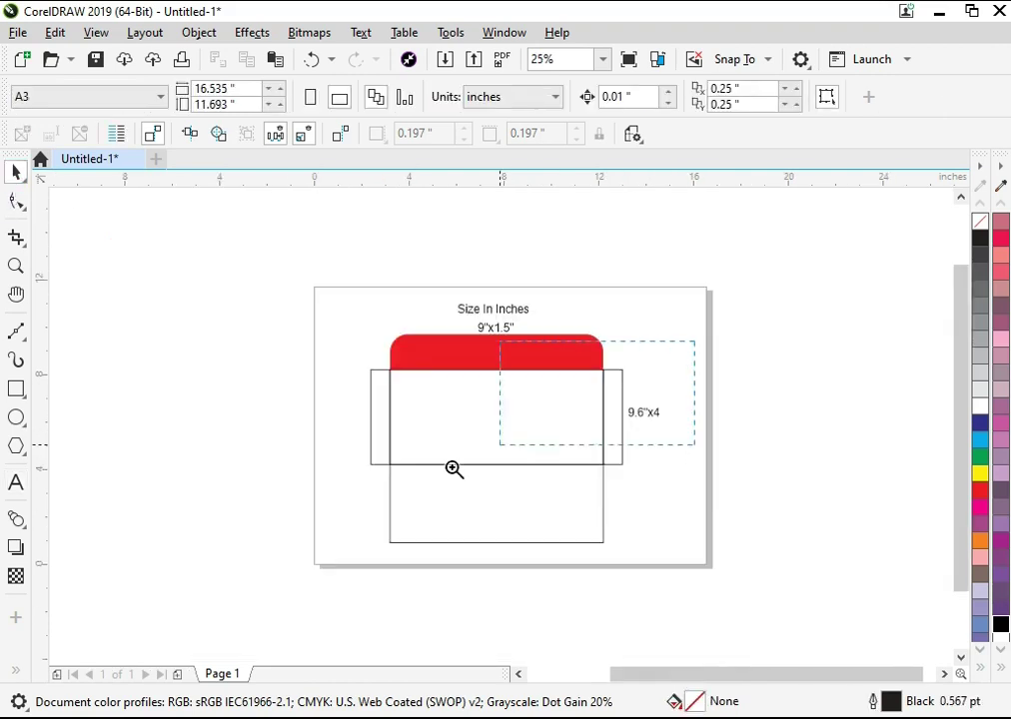
scroll(454, 465, "up", 1)
left_click_drag(859, 378, 343, 438)
left_click_drag(874, 367, 270, 406)
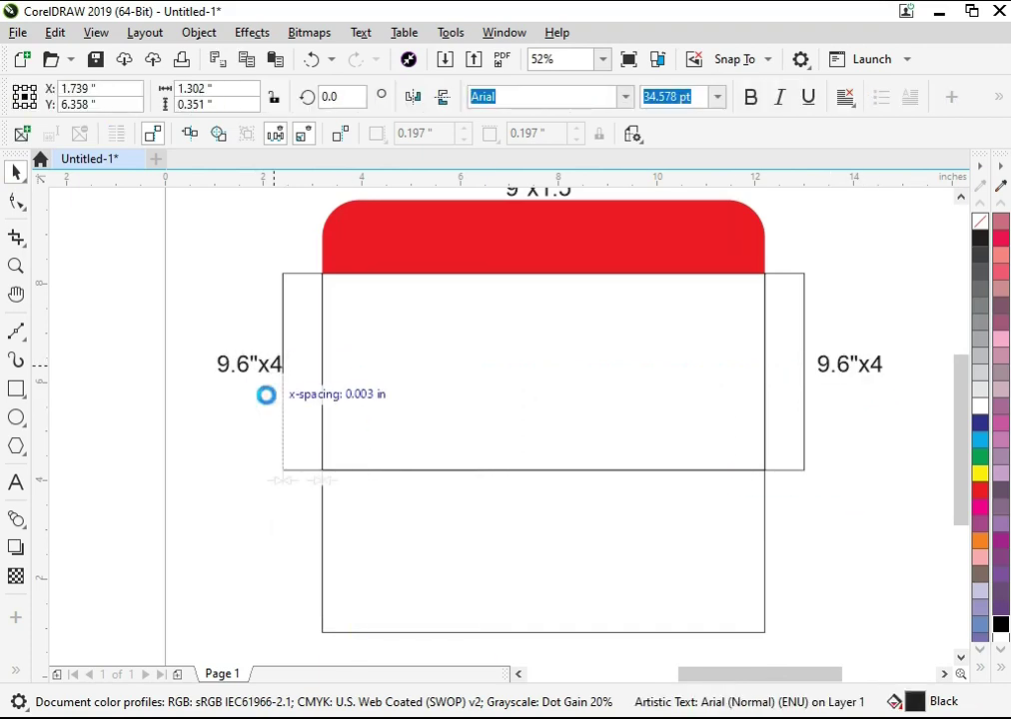
left_click(270, 406)
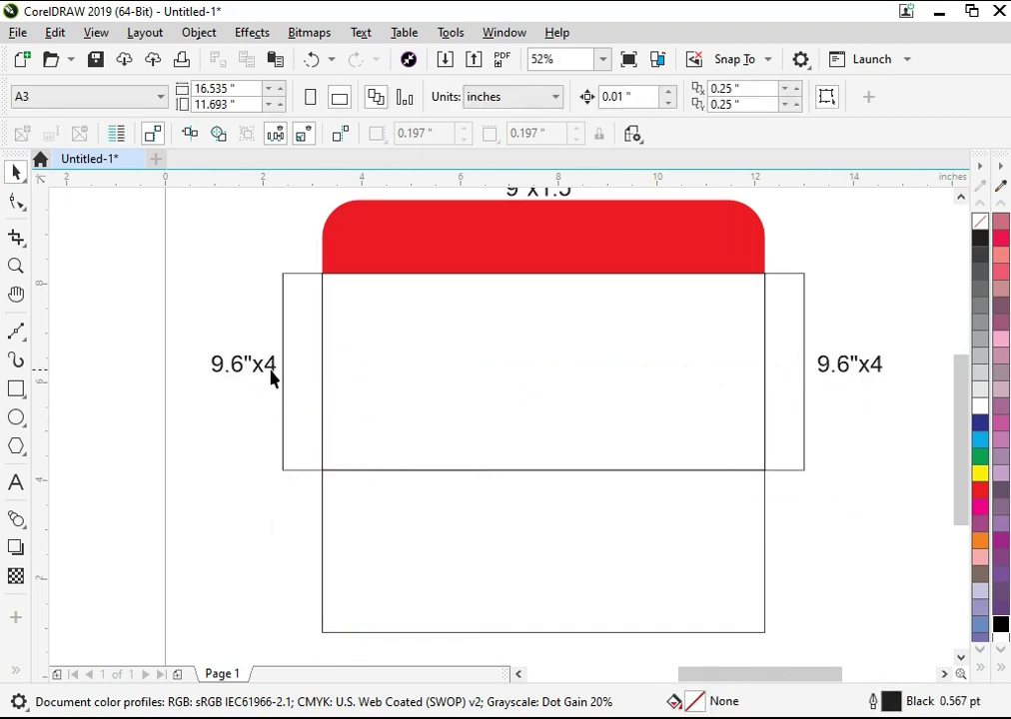
- Copy the label onto the front panel and change it to 9"x4"
left_click_drag(249, 372, 713, 424)
double_click(716, 423)
type("9\"x4")
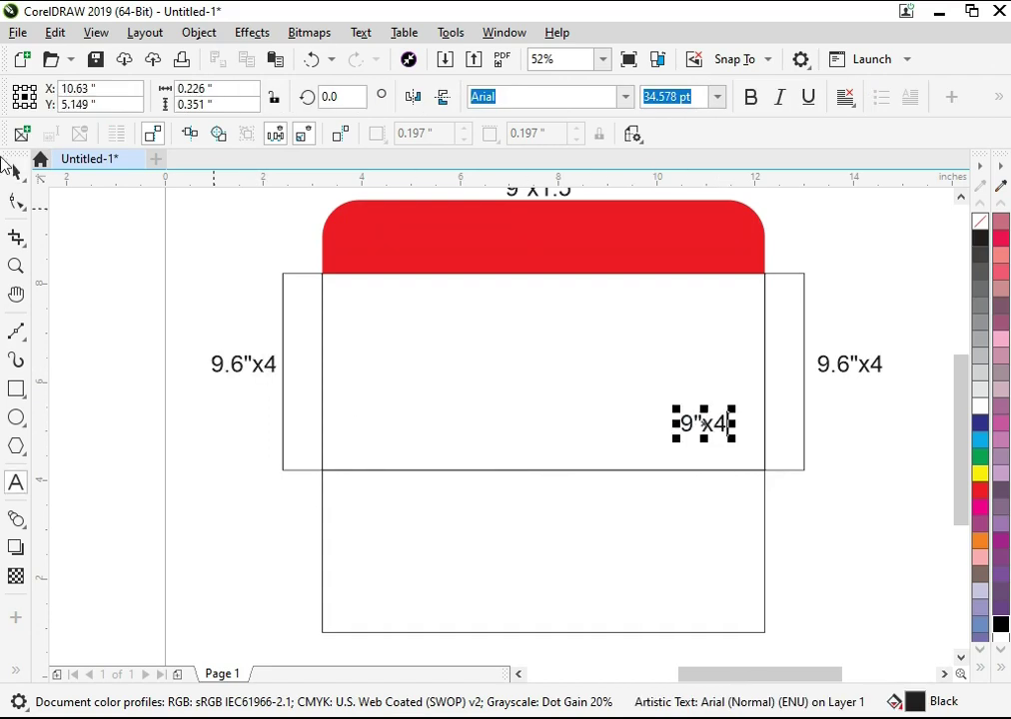
left_click(16, 172)
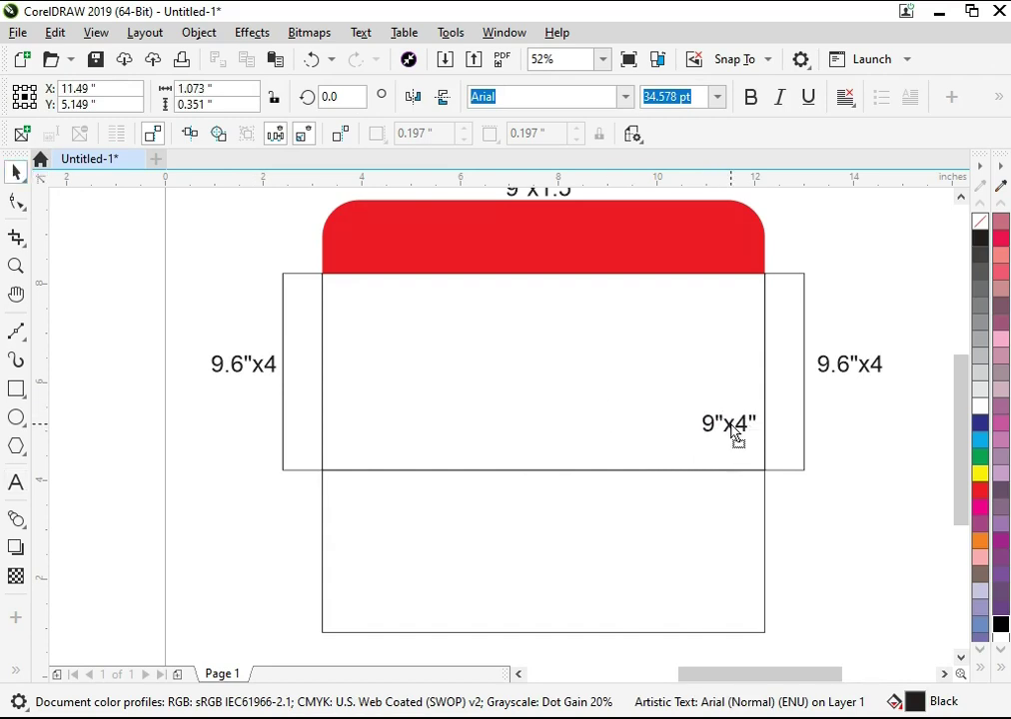
key("Escape")
- Copy the label below the bottom flap and change it to 9"x3.3"
scroll(804, 445, "down", 2)
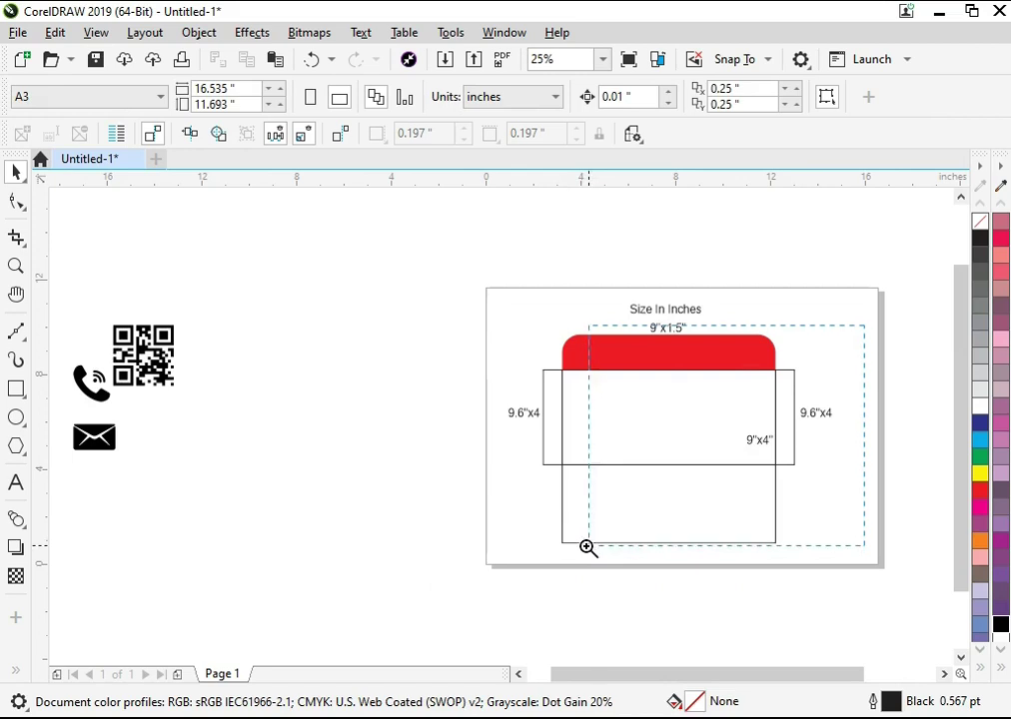
left_click_drag(440, 571, 587, 546)
left_click_drag(649, 417, 515, 628)
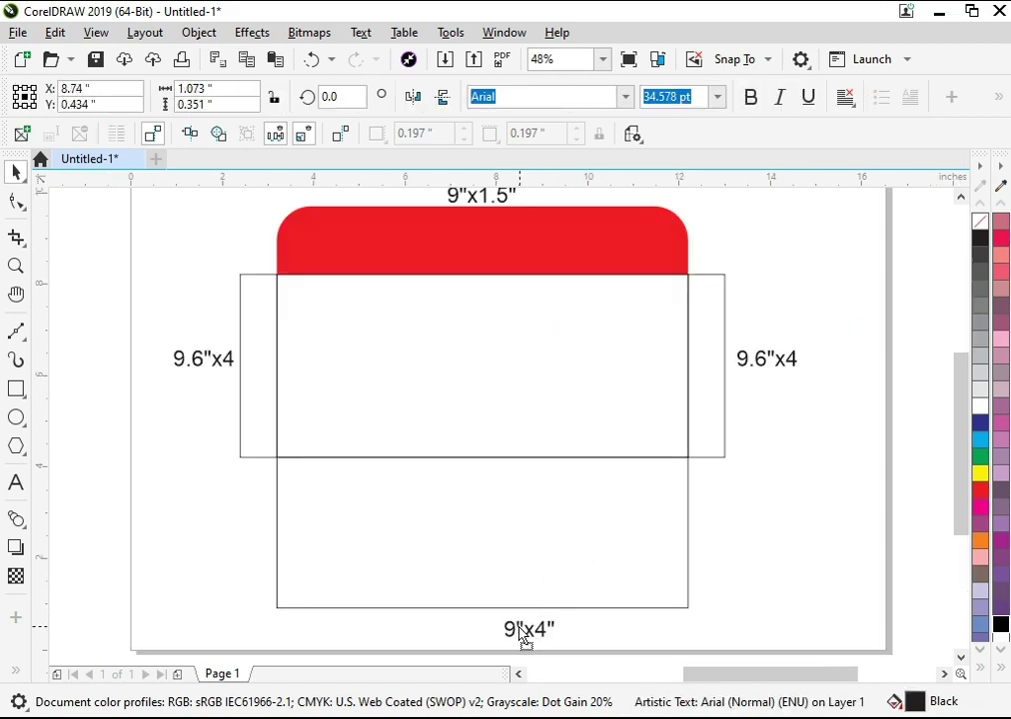
double_click(515, 627)
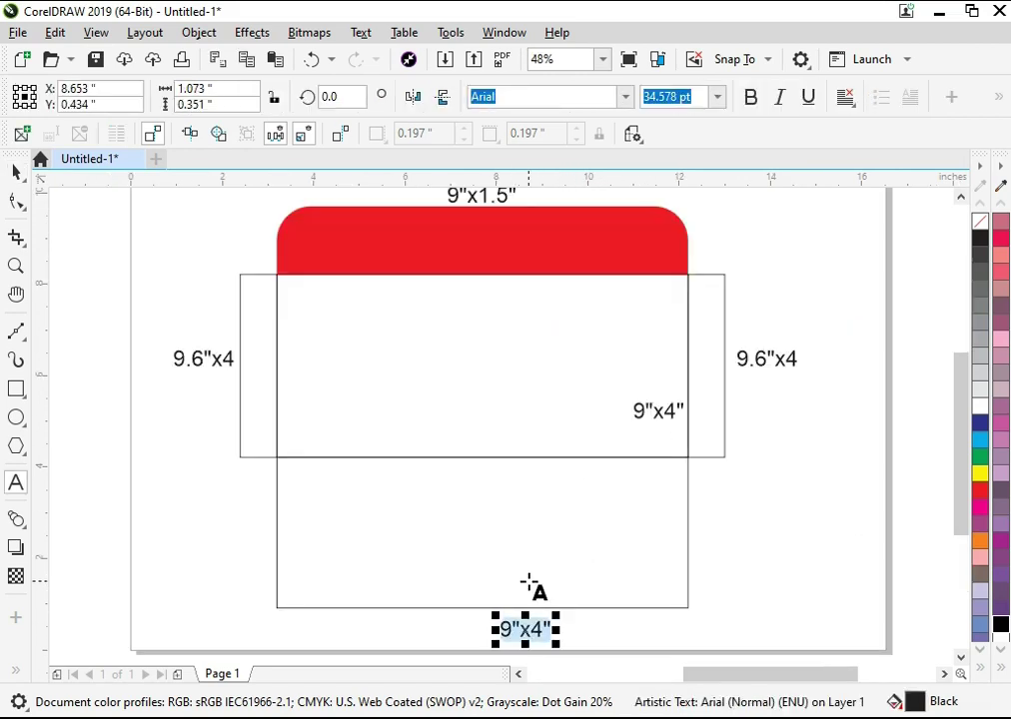
key("BackSpace")
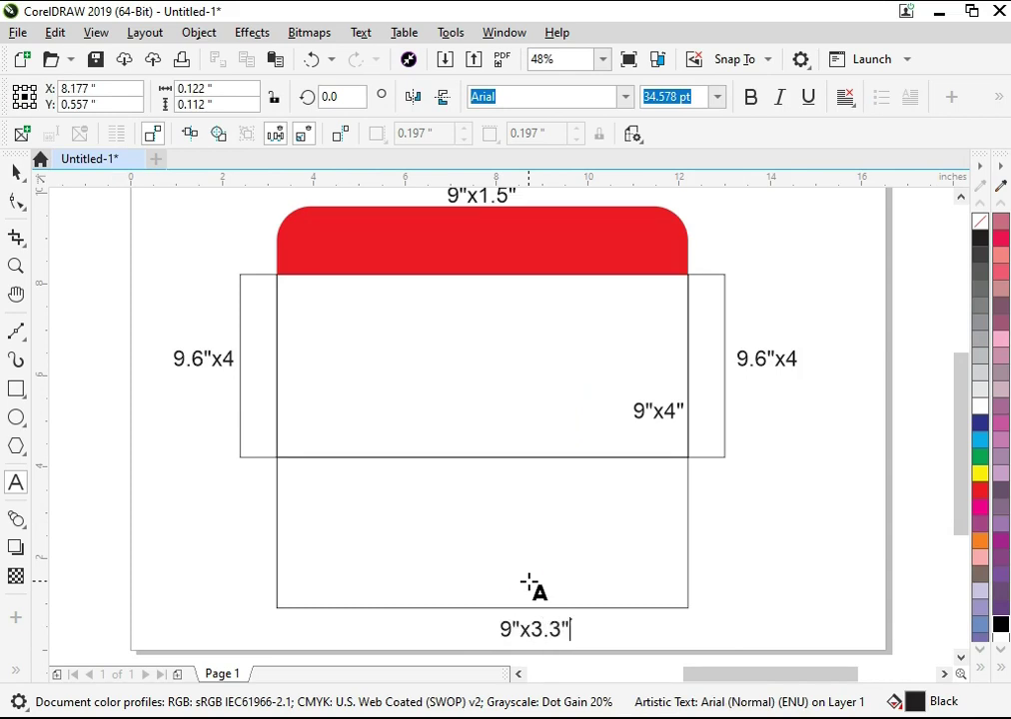
key("Escape")
left_click(356, 526, "shift")
- Move the QR code onto the red top flap and shrink it to about half size
left_click(415, 428)
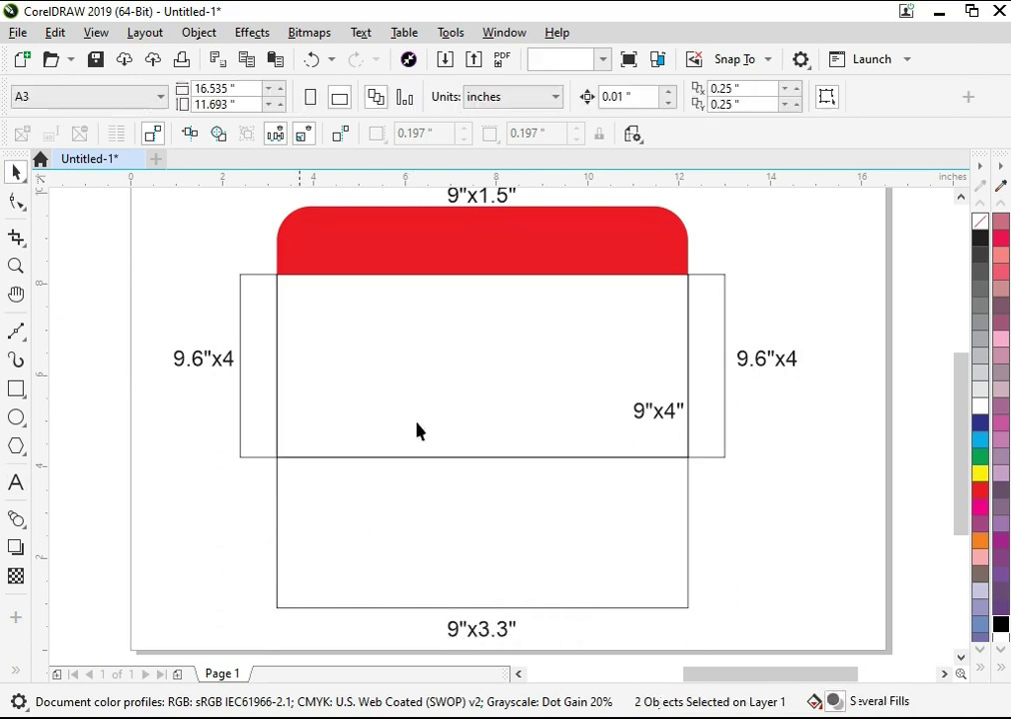
left_click_drag(226, 257, 764, 485)
key("F4")
mouse_move(150, 335)
left_mouse_down()
mouse_move(417, 316)
mouse_move(614, 328)
left_mouse_up()
key("z")
left_click_drag(519, 248, 786, 401)
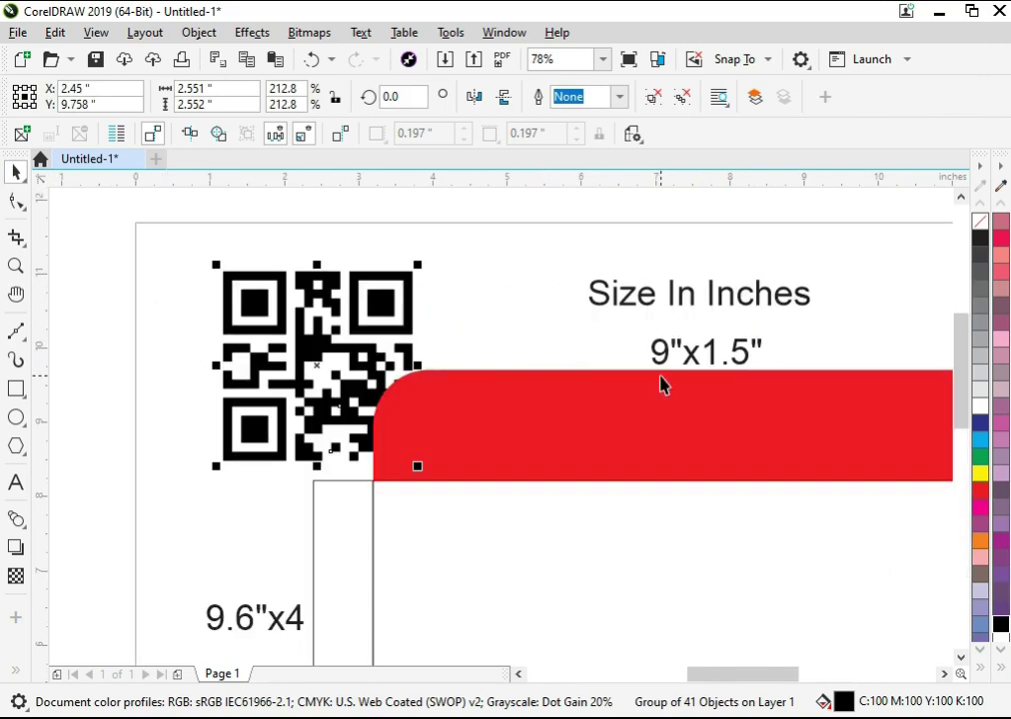
left_click_drag(417, 465, 357, 407)
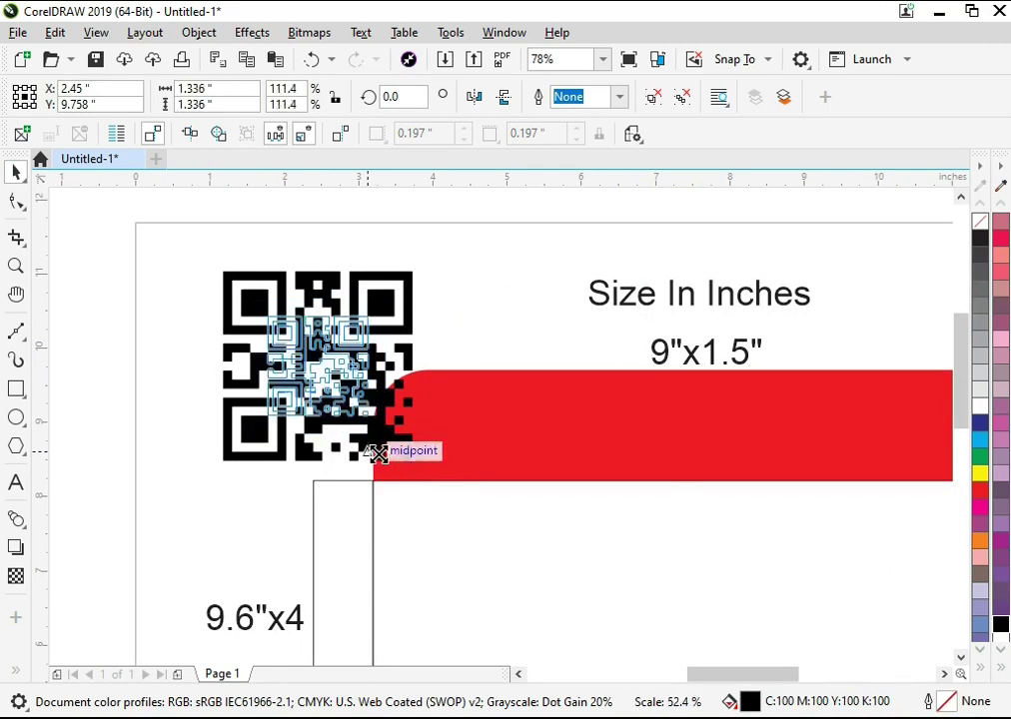
- Centre the QR code on the red flap and colour it white
left_click(428, 400)
key("c")
key("e")
key("z")
left_click_drag(625, 339, 810, 501)
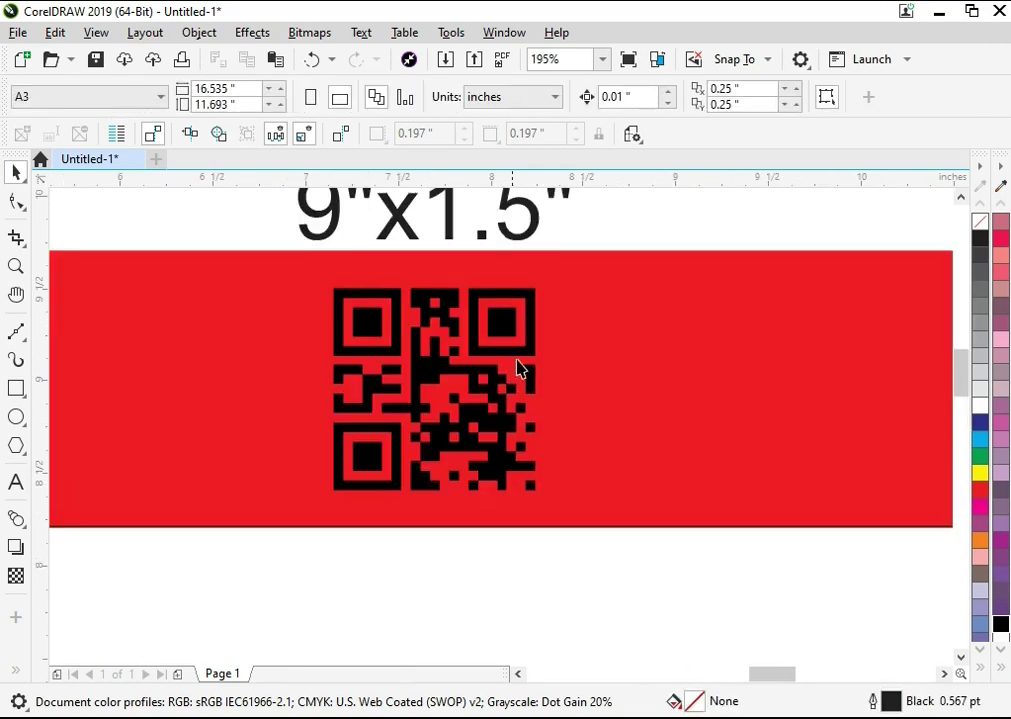
left_click(980, 405)
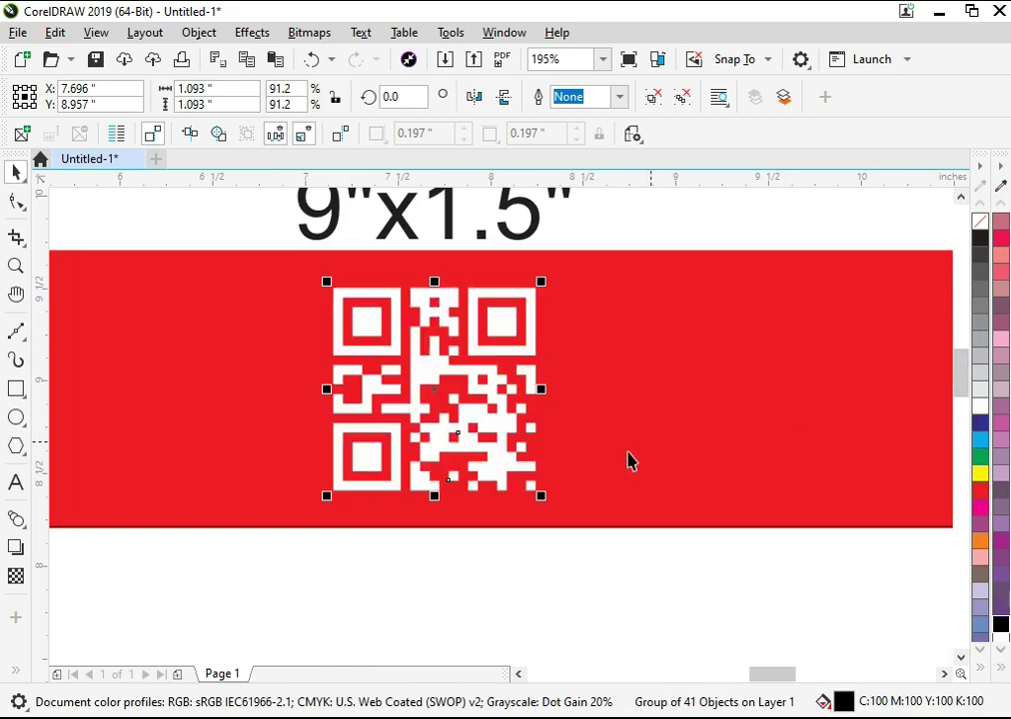
- Enlarge the QR code slightly, then zoom in on the flap's left side
mouse_move(541, 496)
left_mouse_down()
mouse_move(557, 511)
mouse_move(555, 503)
left_mouse_up()
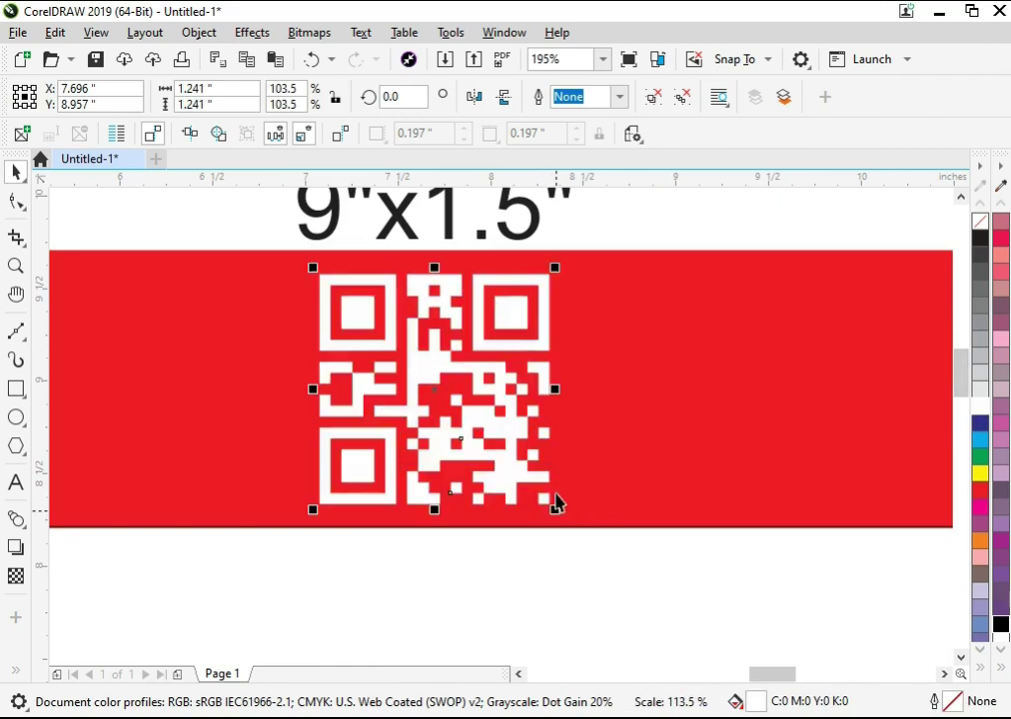
key("Escape")
scroll(599, 361, "down", 5)
left_click_drag(696, 308, 309, 511)
left_click(305, 510)
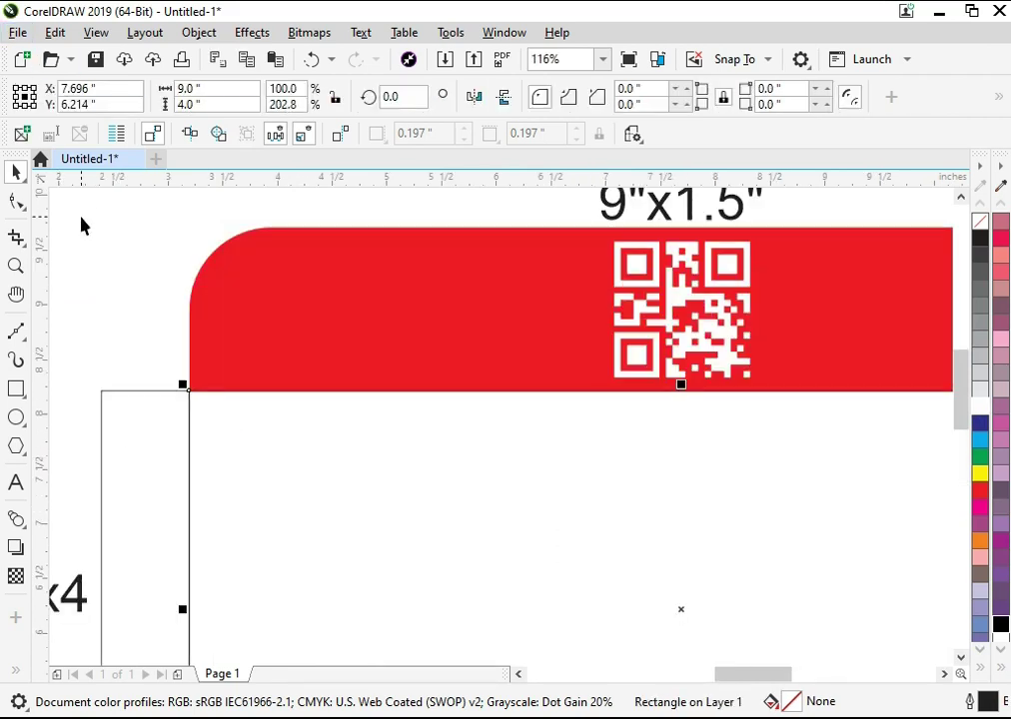
- Type 'Normadic Display' on the front panel just below the red flap
left_click(15, 483)
left_click_drag(170, 335, 604, 606)
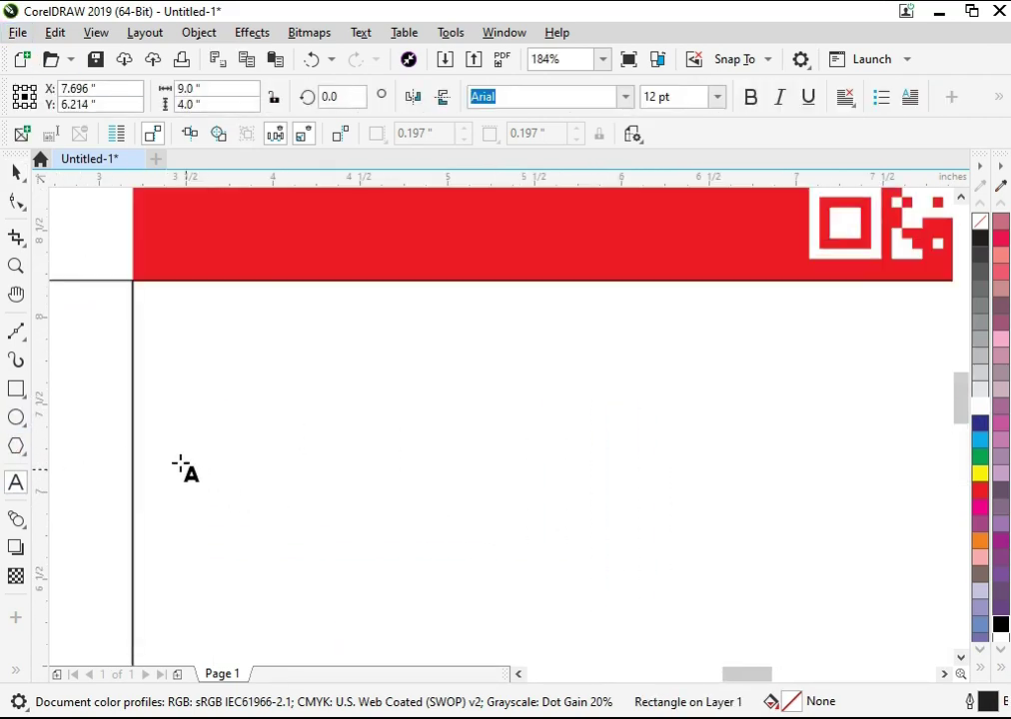
left_click(172, 428)
type("Norma")
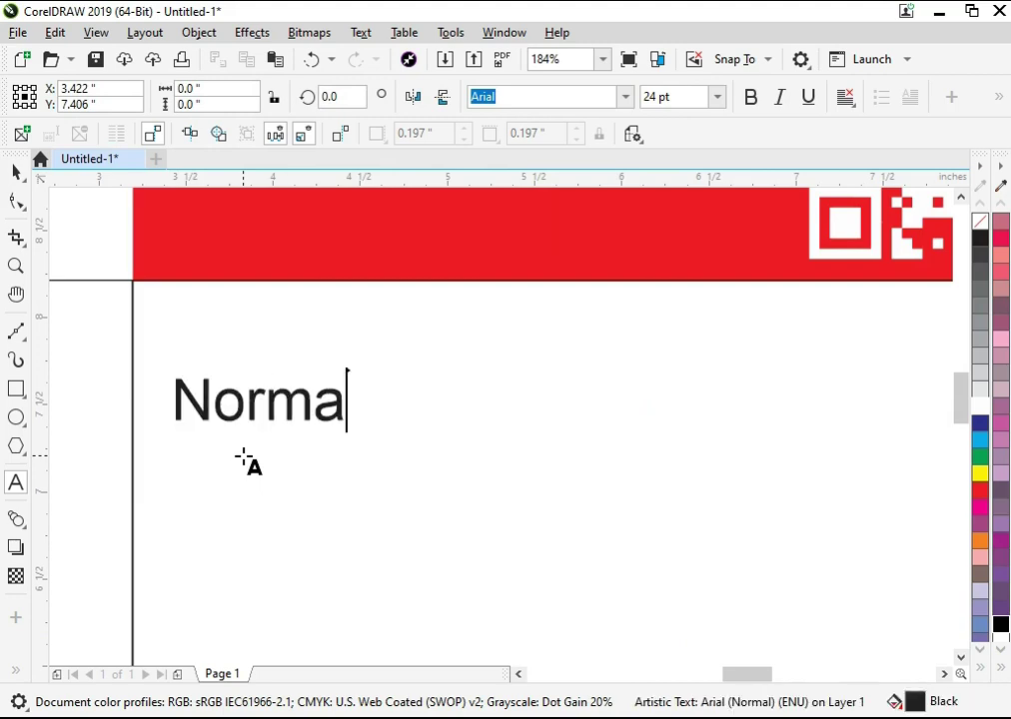
type("dic   D")
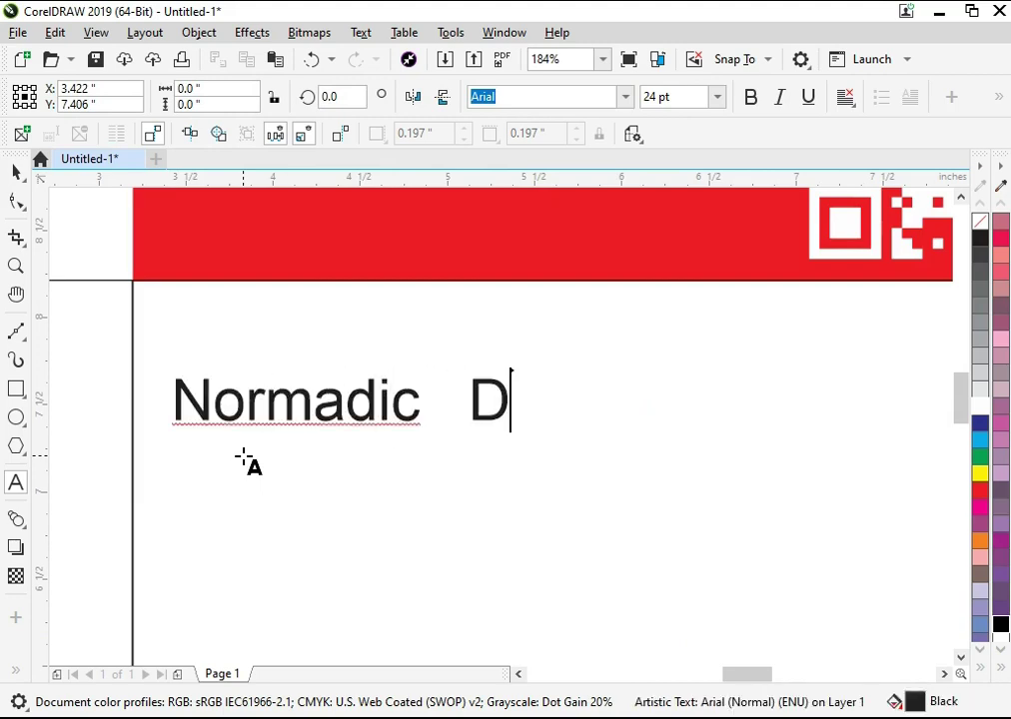
type("isplay")
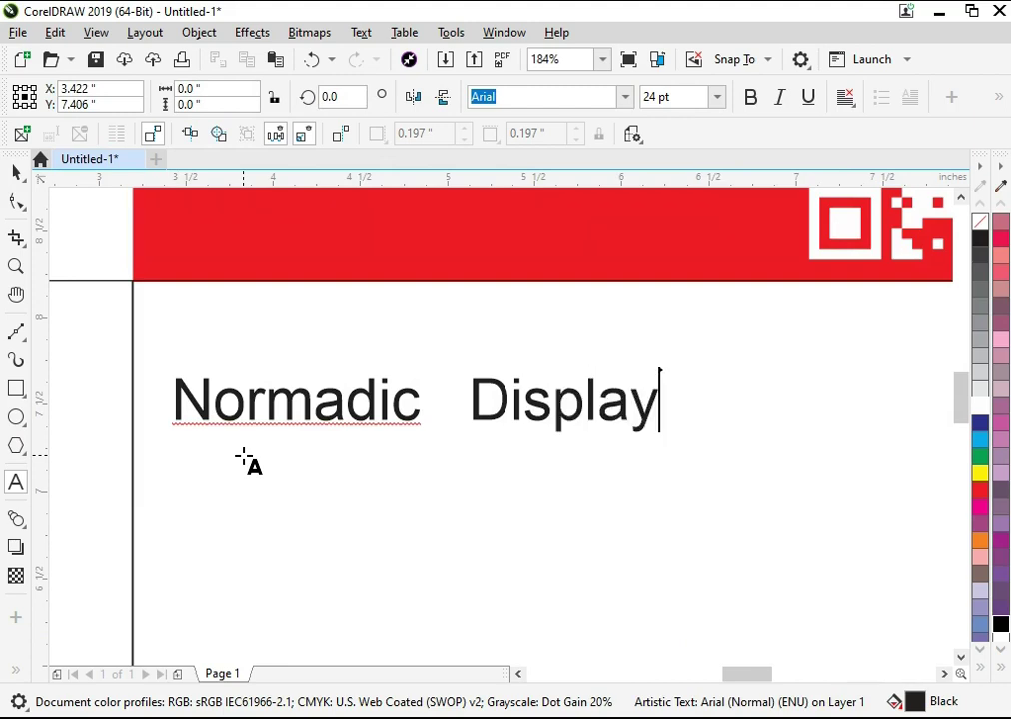
left_click(14, 171)
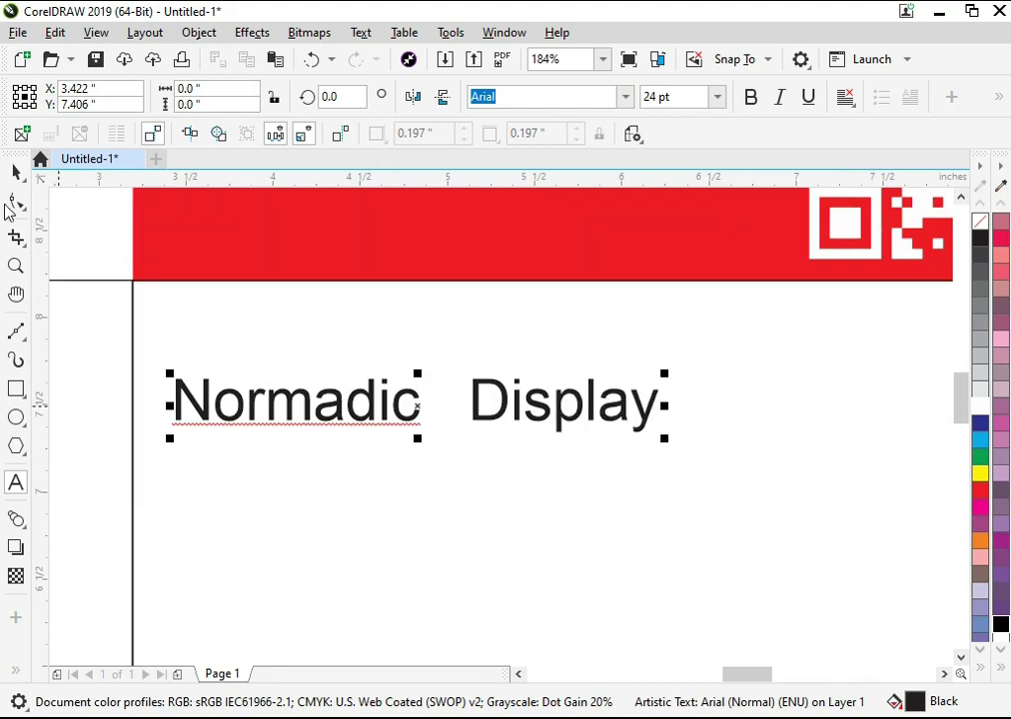
- Make 'Normadic Display' bold Leelawadee and enlarge it to about 33.2 pt
left_click(750, 97)
type("Leelawadee")
key("Return")
left_click_drag(706, 372, 905, 318)
scroll(741, 383, "down", 2)
scroll(539, 474, "up", 1)
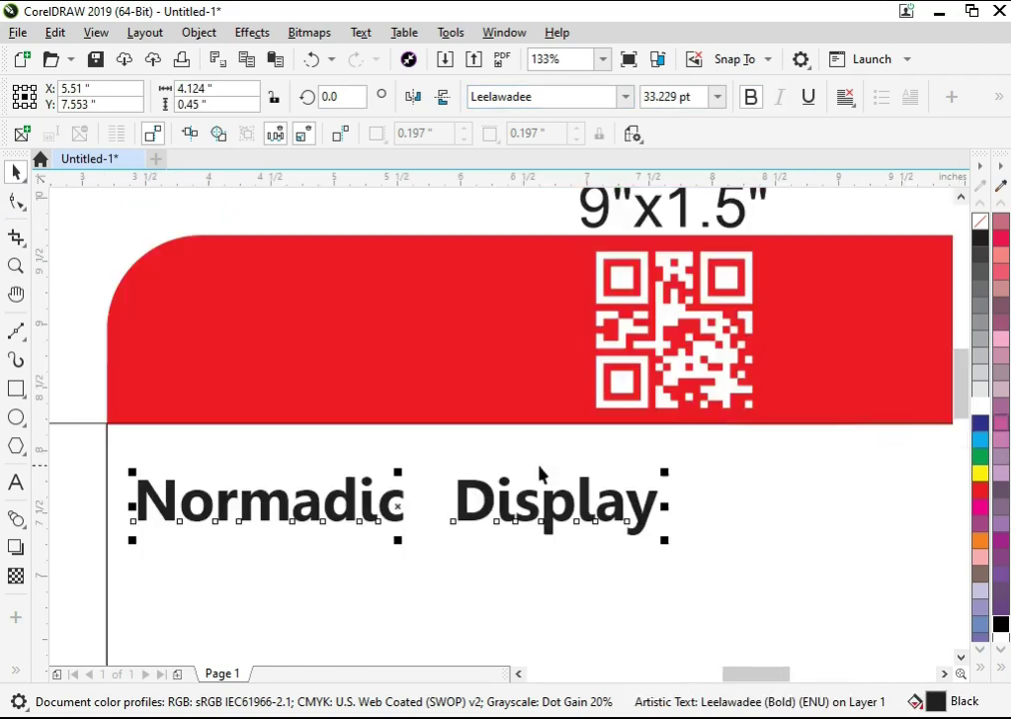
- Duplicate the QR code in red, shrink it and move it between Normadic and Display
left_click_drag(620, 300, 685, 534)
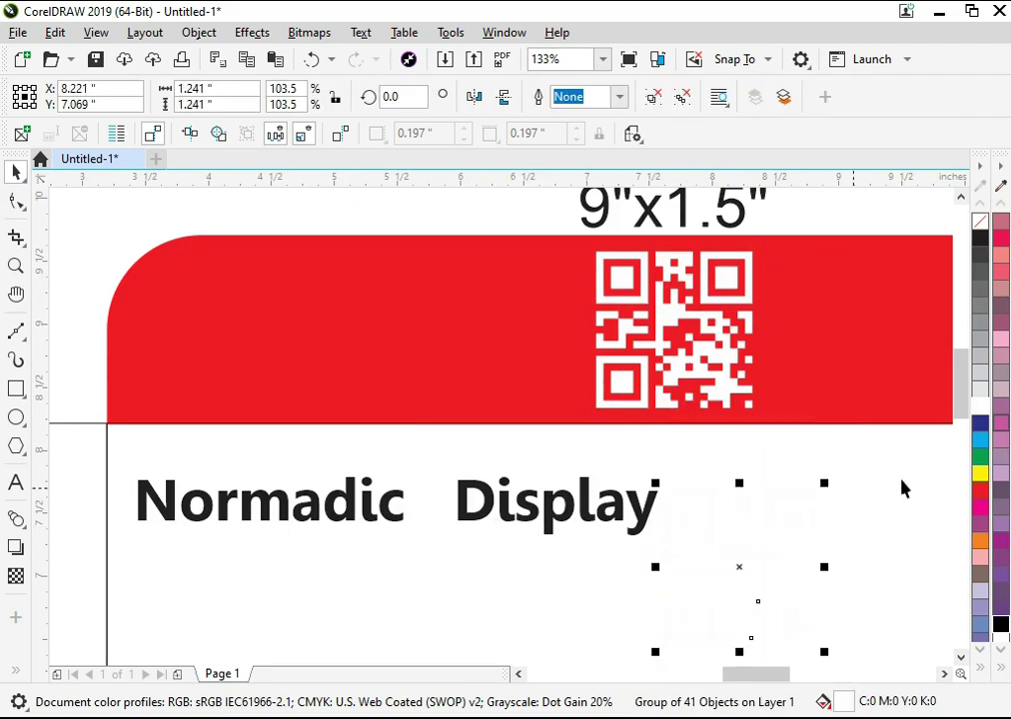
left_click(979, 489)
left_click_drag(825, 484, 815, 537)
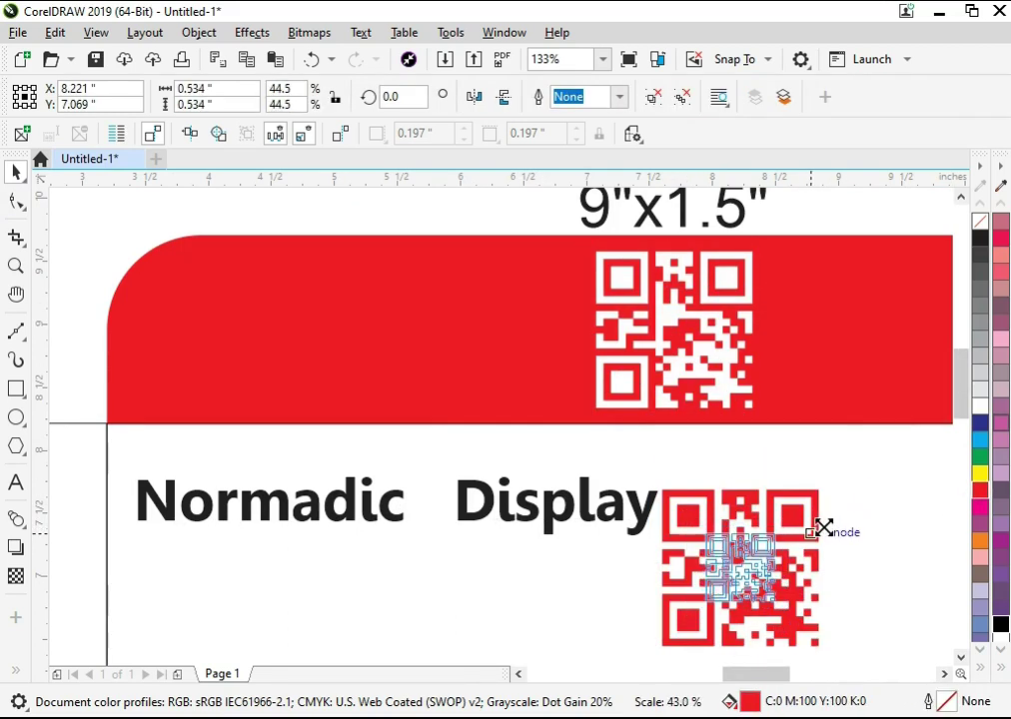
left_click_drag(740, 568, 440, 493)
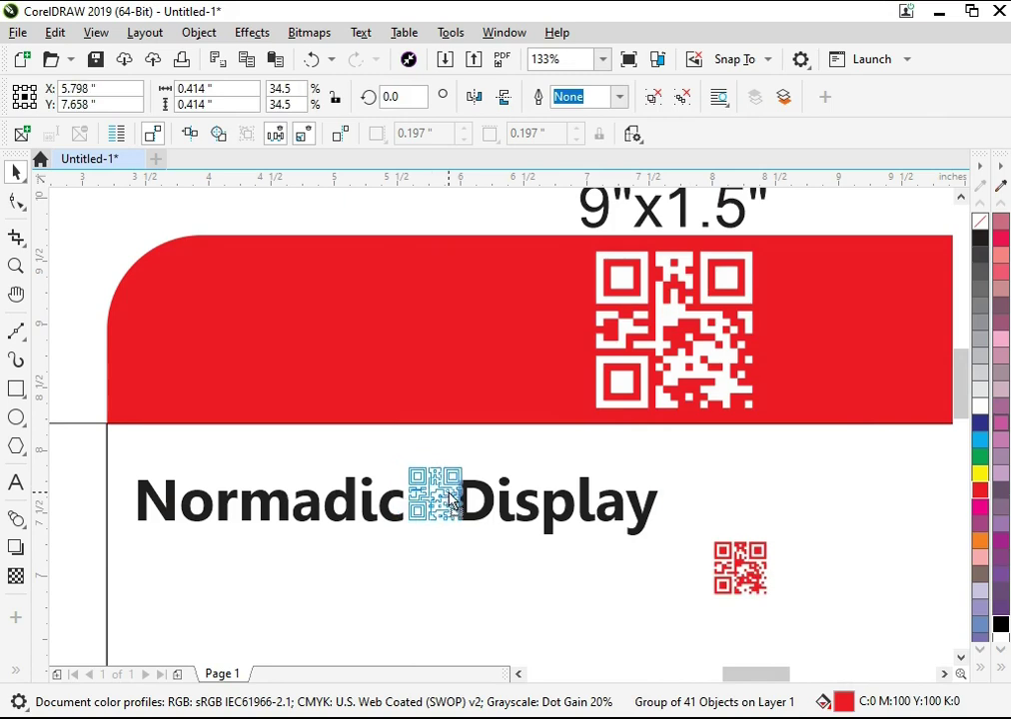
key("F2")
left_click_drag(623, 402, 374, 570)
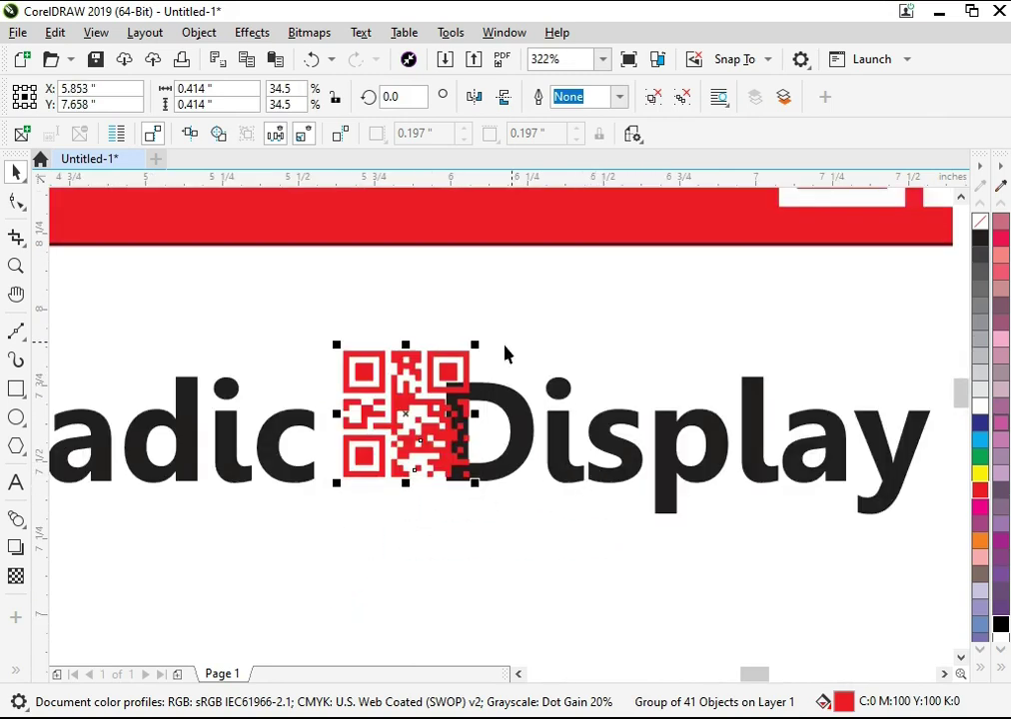
left_click_drag(477, 343, 440, 375)
- Insert a space before Display and enlarge the QR group to fill the gap
double_click(466, 462)
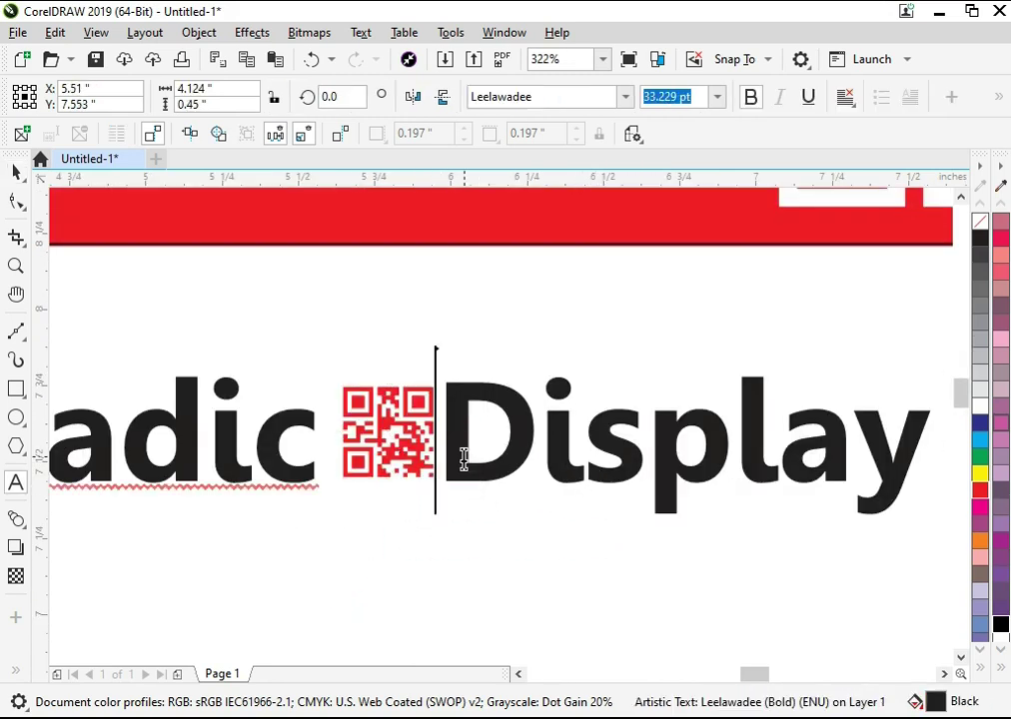
left_click(15, 172)
left_click(407, 437)
mouse_move(436, 486)
left_mouse_down()
mouse_move(453, 499)
mouse_move(451, 478)
left_mouse_up()
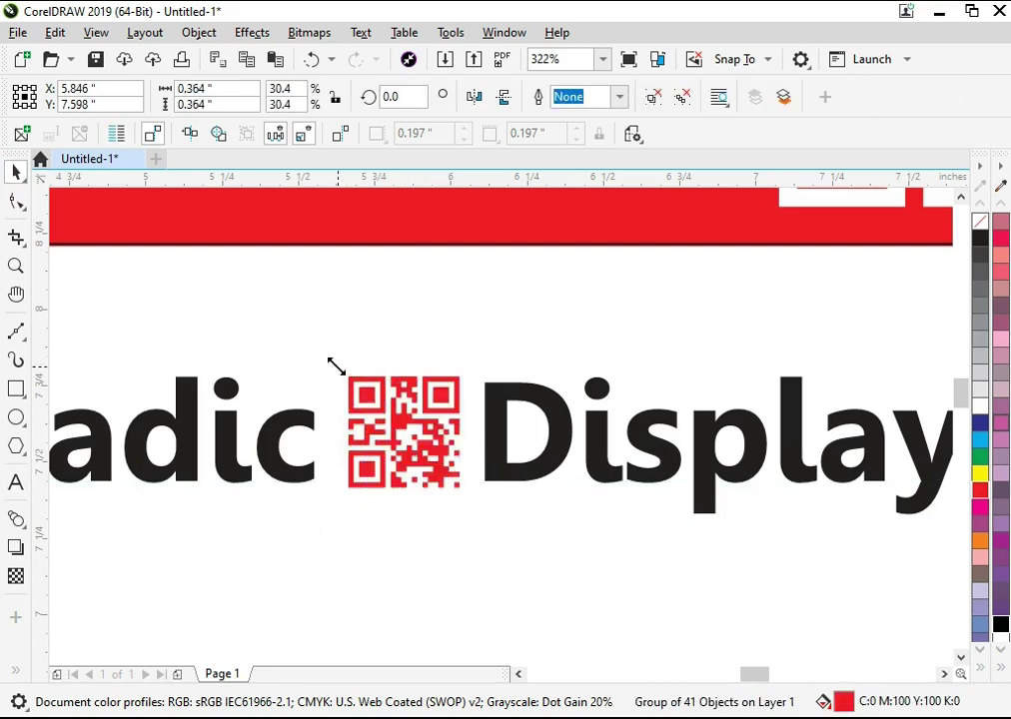
left_click_drag(334, 367, 327, 355)
scroll(368, 395, "down", 3)
scroll(599, 534, "down", 3)
scroll(322, 416, "up", 4)
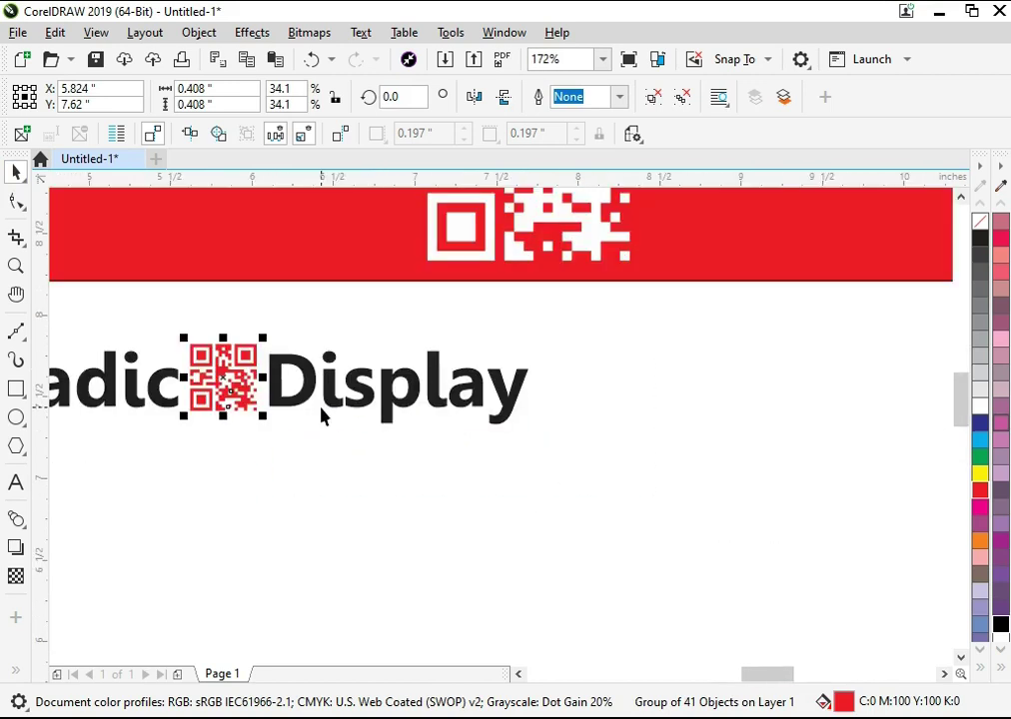
- Recolour the word Display grey
double_click(322, 416)
left_click_drag(268, 384, 566, 402)
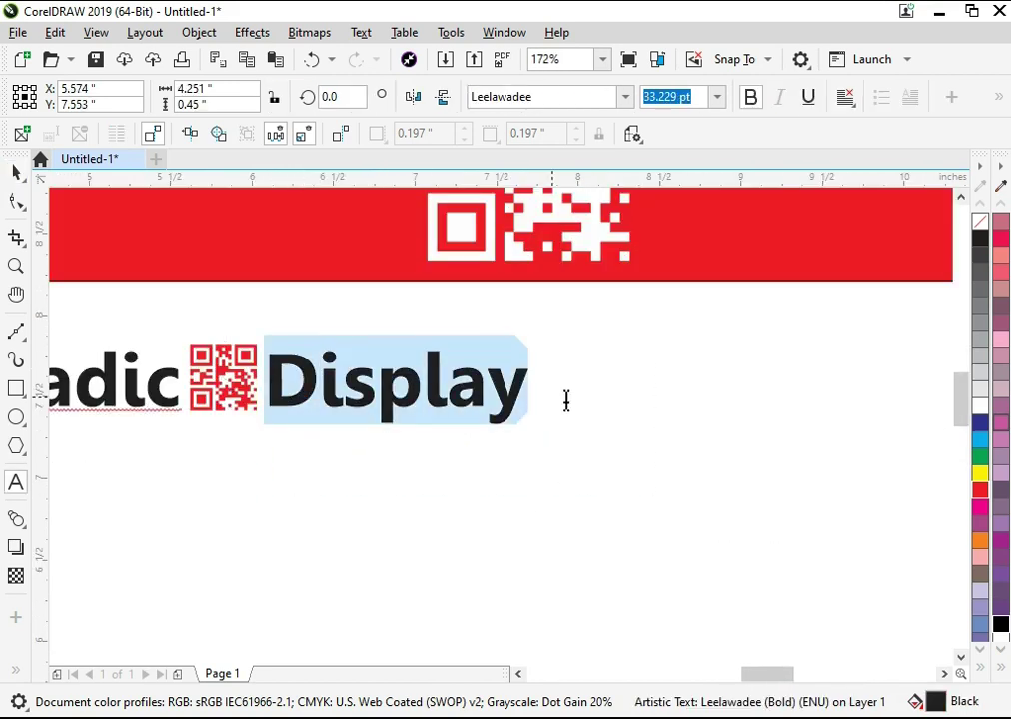
left_click(979, 300)
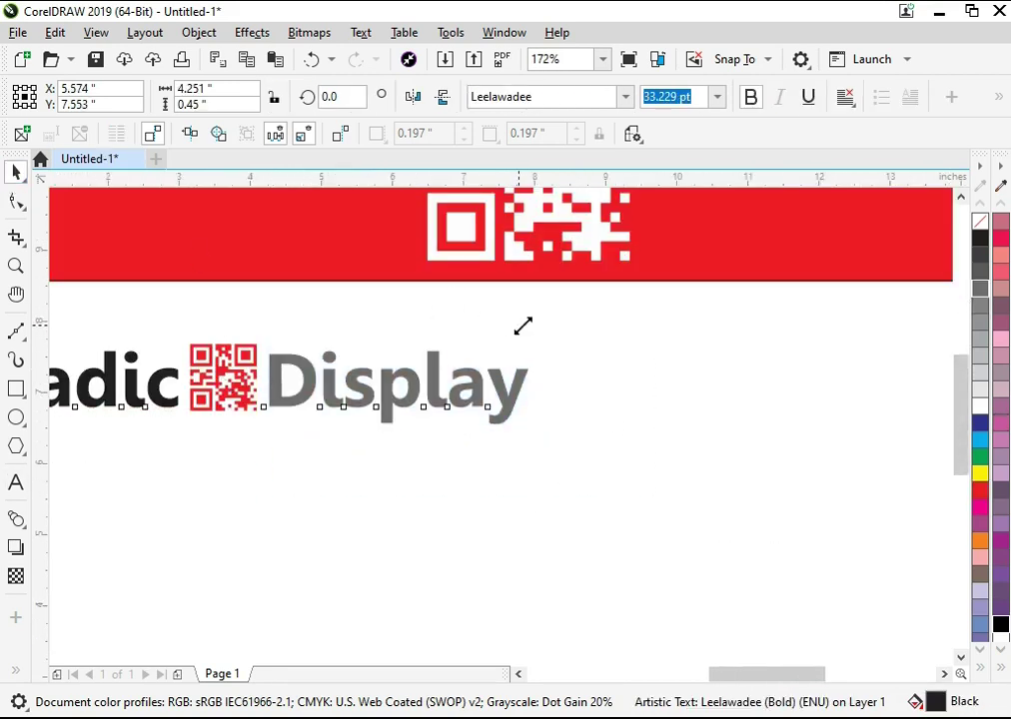
scroll(524, 327, "down", 3)
scroll(318, 289, "up", 2)
key("Escape")
- Copy the logo text below, retype it as 'CREATIVE EXHIBITION SOLUTIONS' and shrink it to about 20 pt
left_click(418, 370)
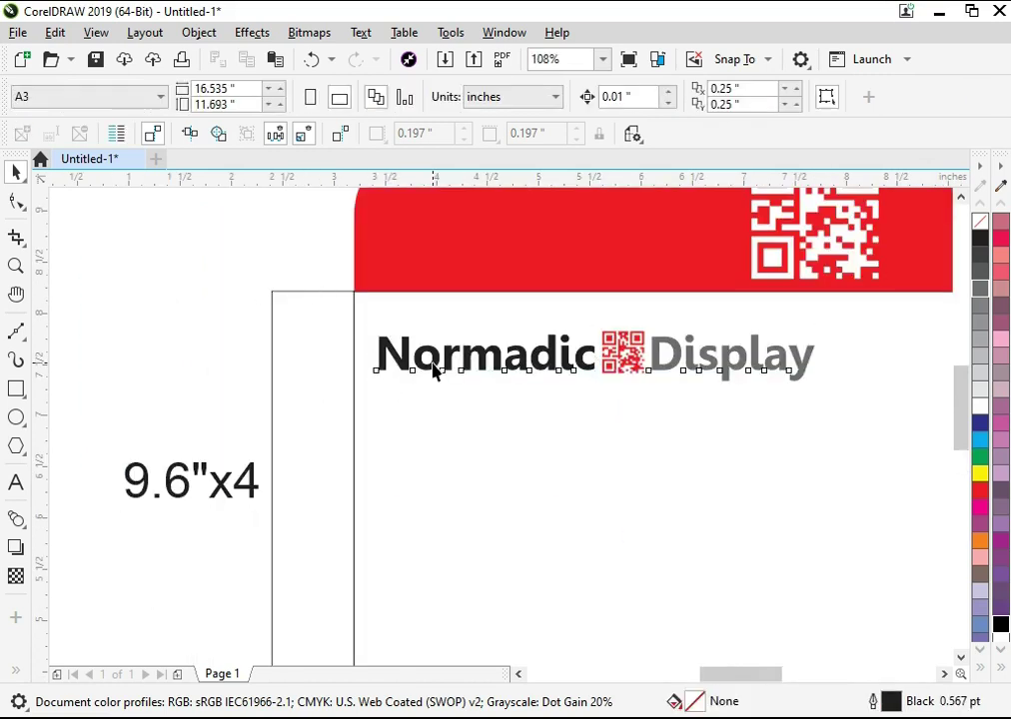
left_click_drag(436, 368, 431, 415)
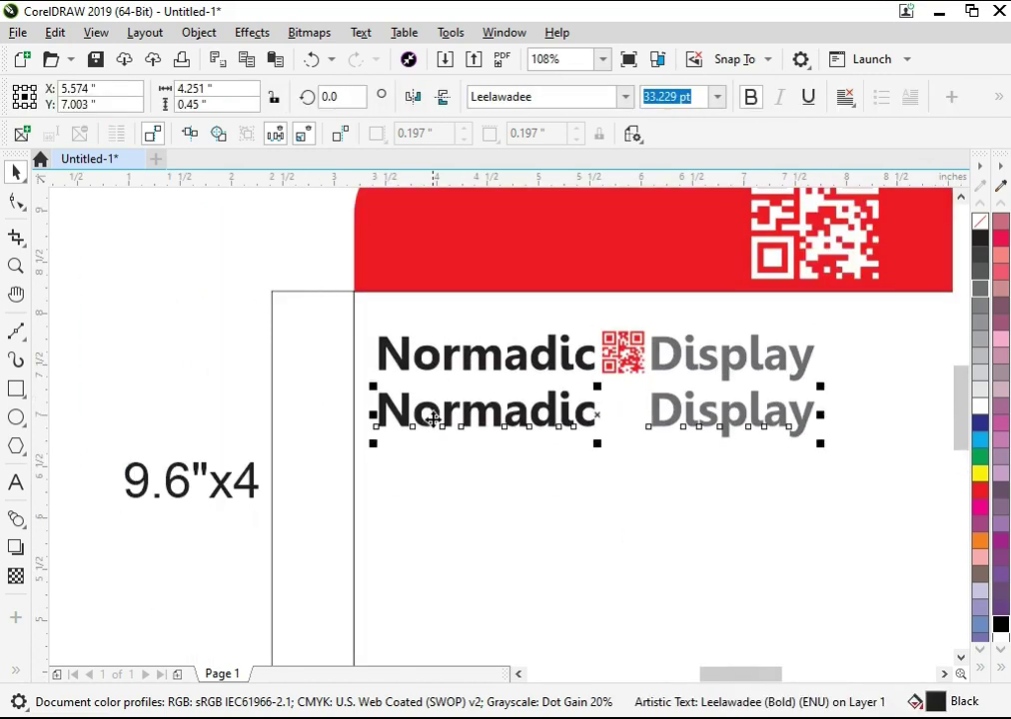
double_click(433, 415)
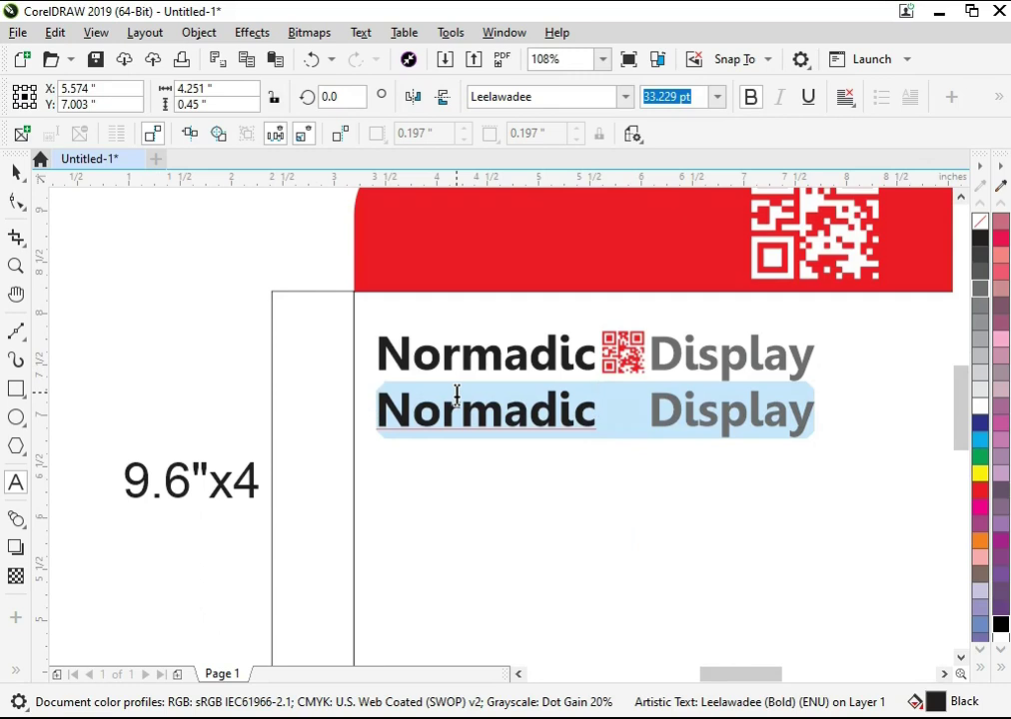
type("CREATIVE ")
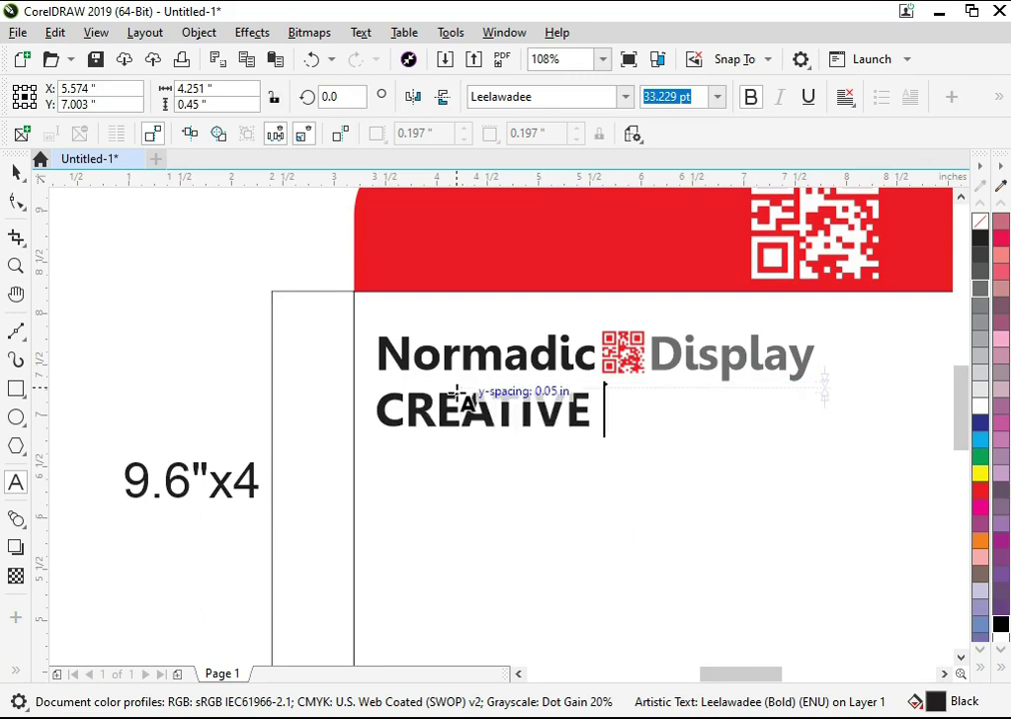
type("EXHI")
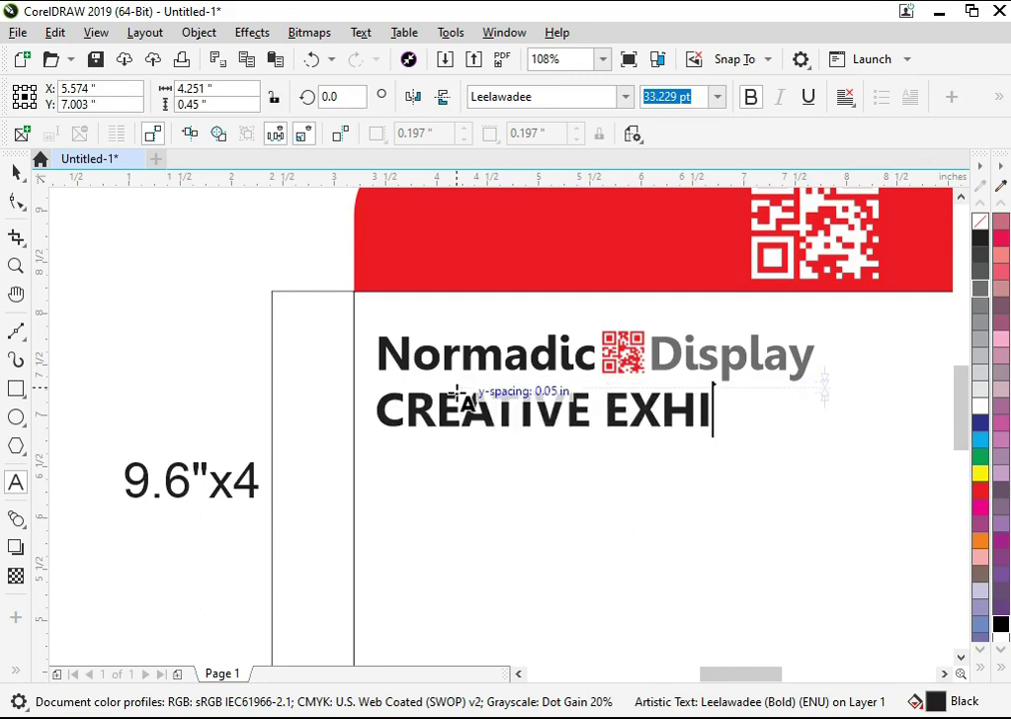
type("B")
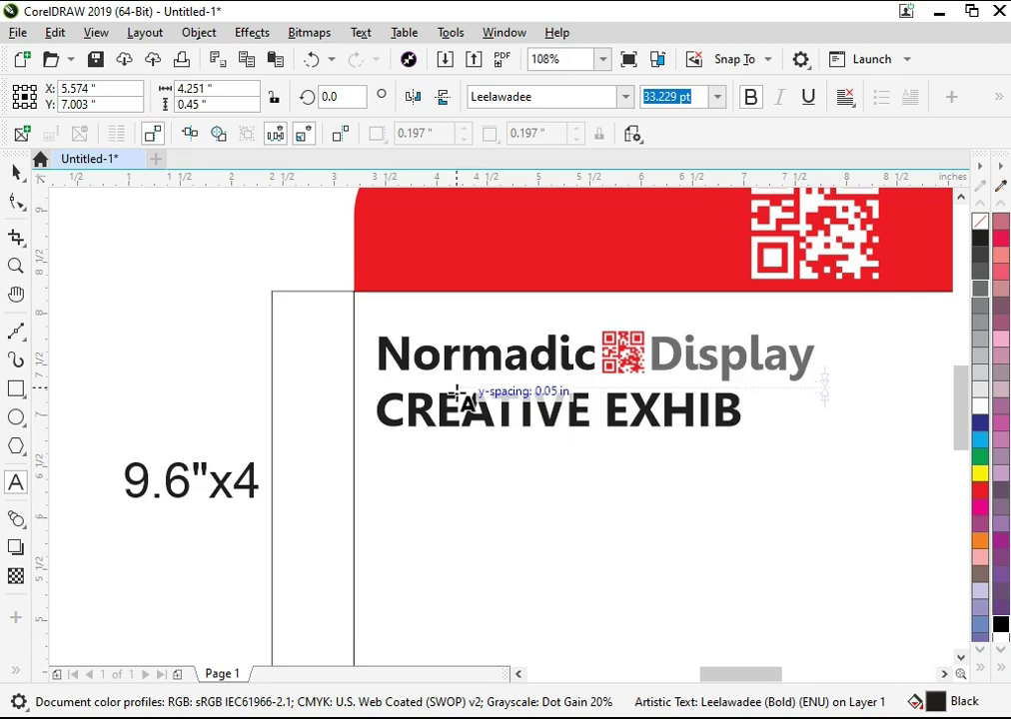
type("ITION SOL")
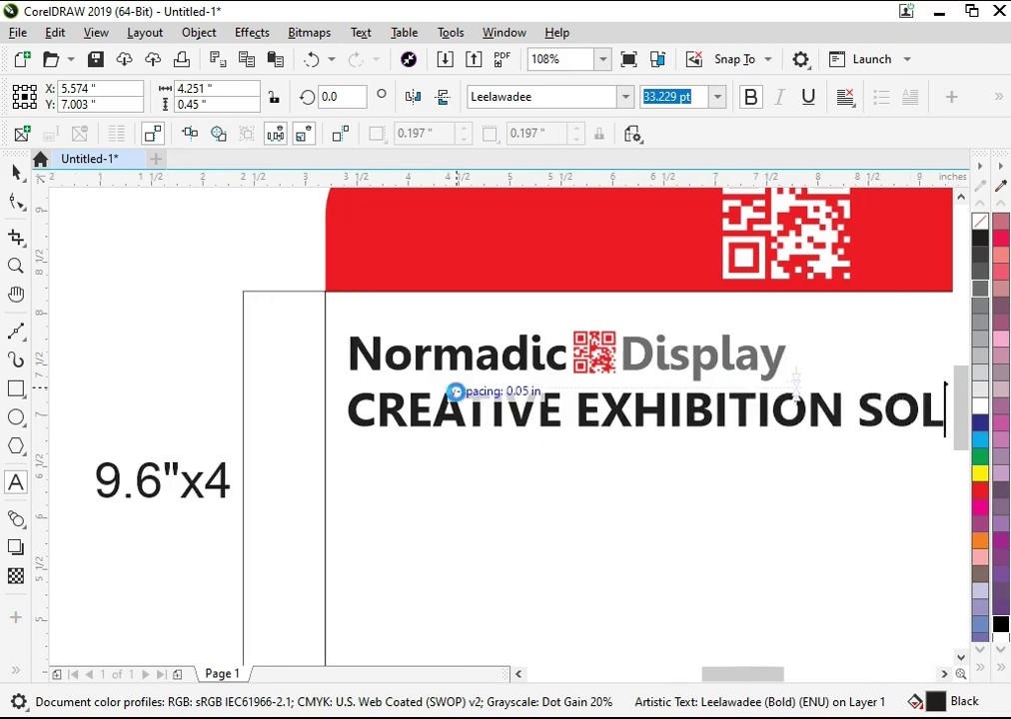
type("UTIONS")
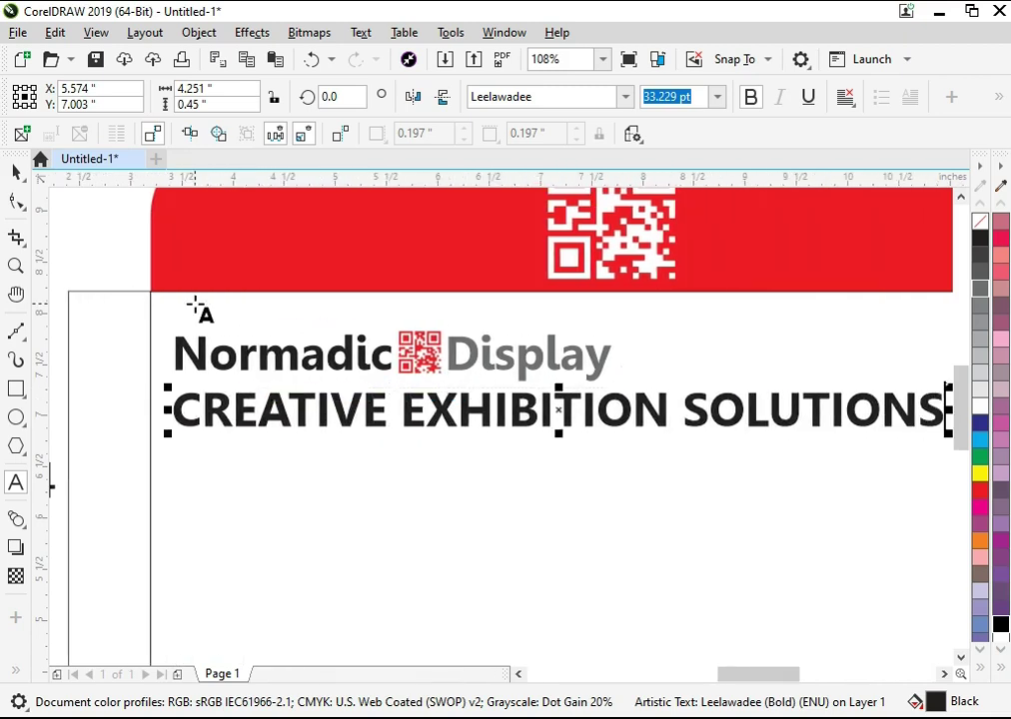
left_click(16, 172)
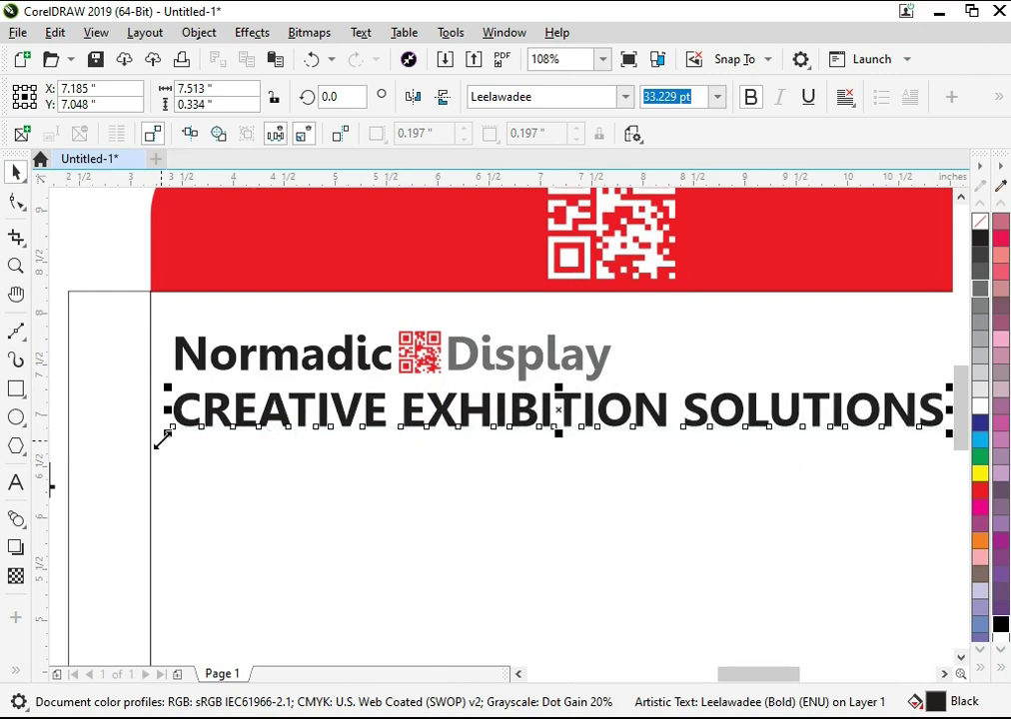
left_click_drag(163, 439, 293, 491)
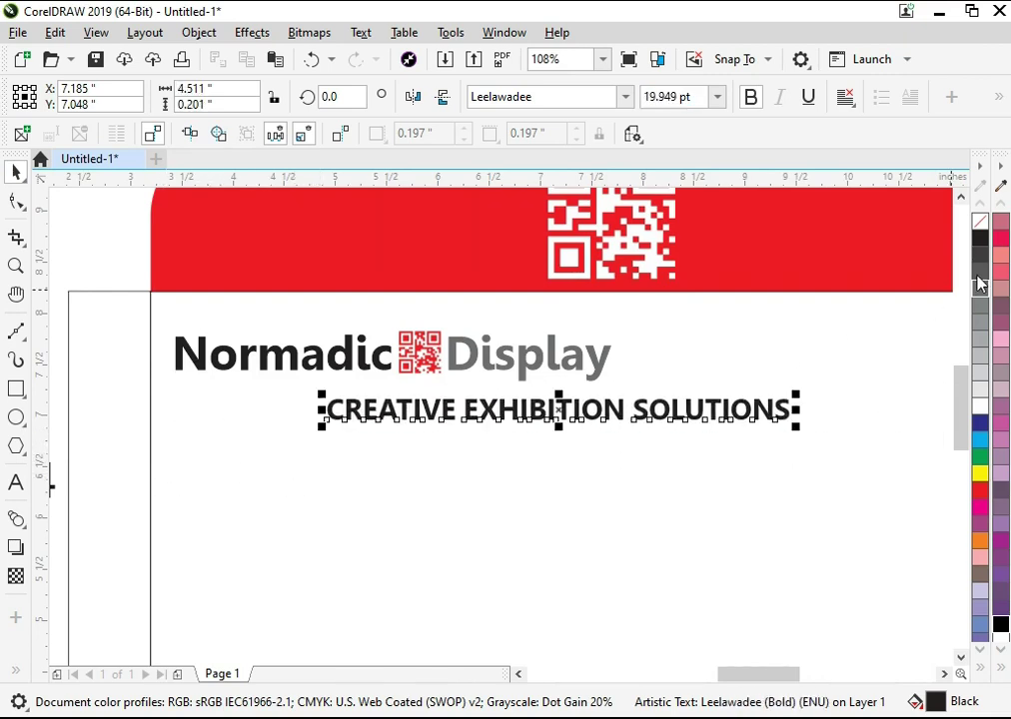
left_click(318, 356, "shift")
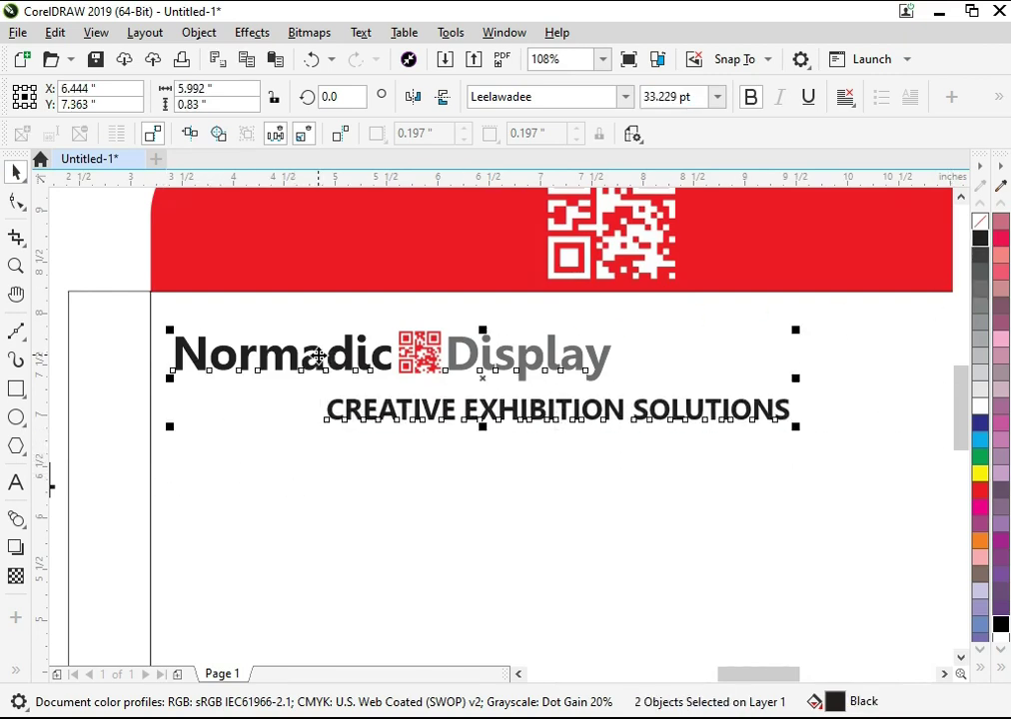
- Left-align the tagline with the logo and colour the word Normadic black
key("l")
double_click(372, 358)
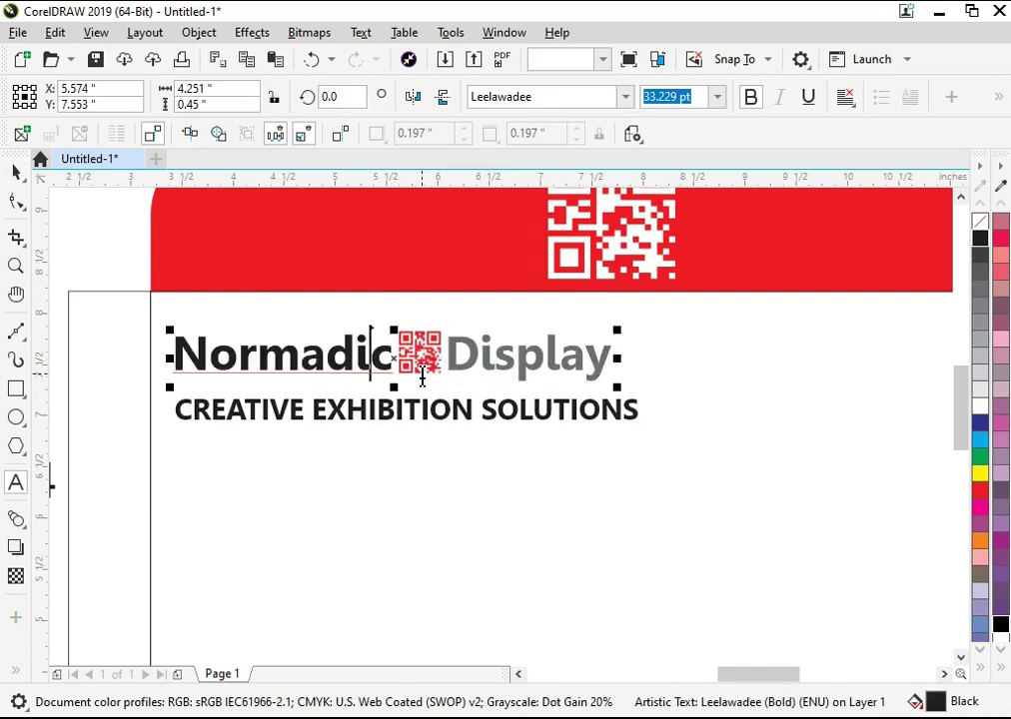
left_click_drag(403, 357, 174, 355)
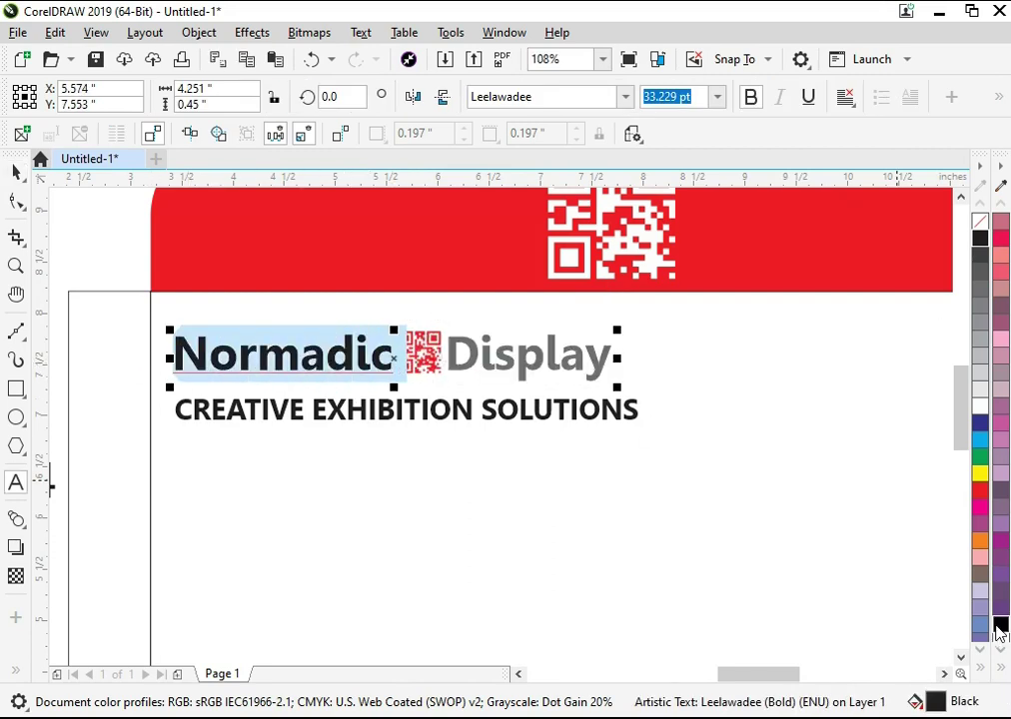
left_click(16, 172)
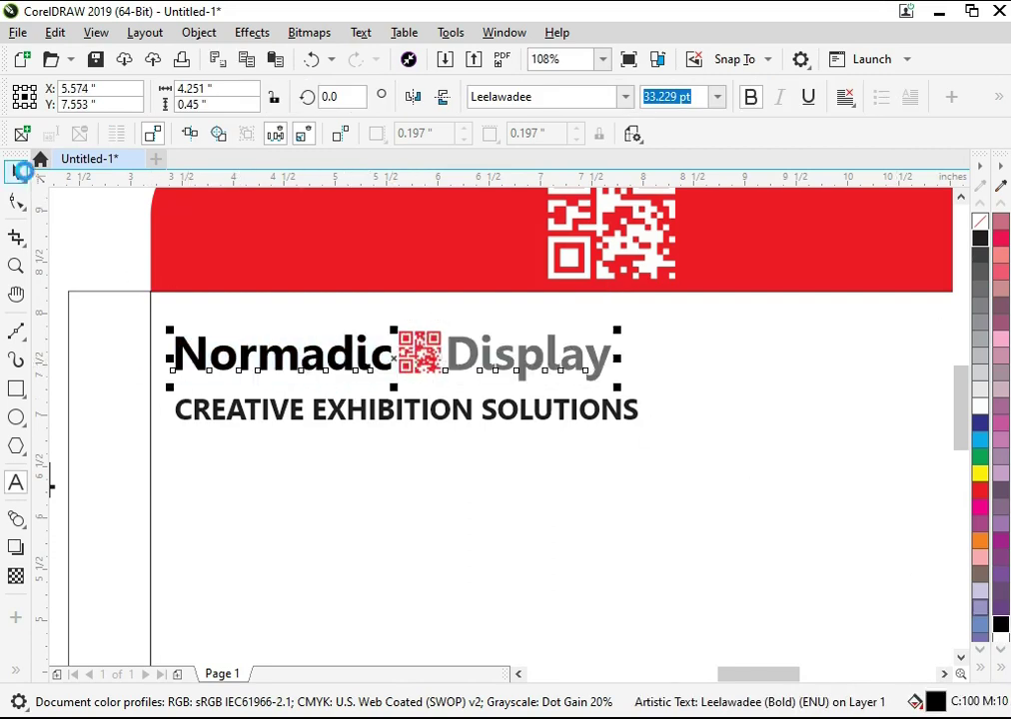
- Shrink the tagline further and widen its letter spacing to span the logo
left_click(537, 425)
mouse_move(645, 424)
left_mouse_down()
mouse_move(569, 428)
mouse_move(540, 415)
mouse_move(618, 443)
left_mouse_up()
left_click(16, 200)
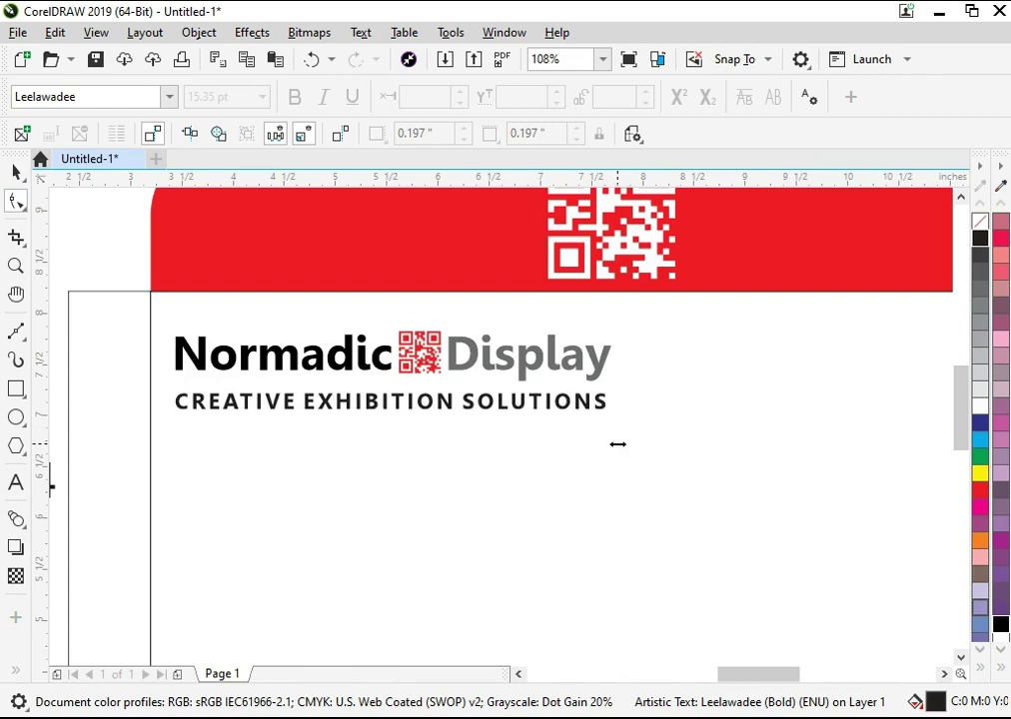
key("space")
- Colour the word SOLUTIONS red, leaving the logo text in place
double_click(502, 419)
left_click_drag(463, 401, 658, 420)
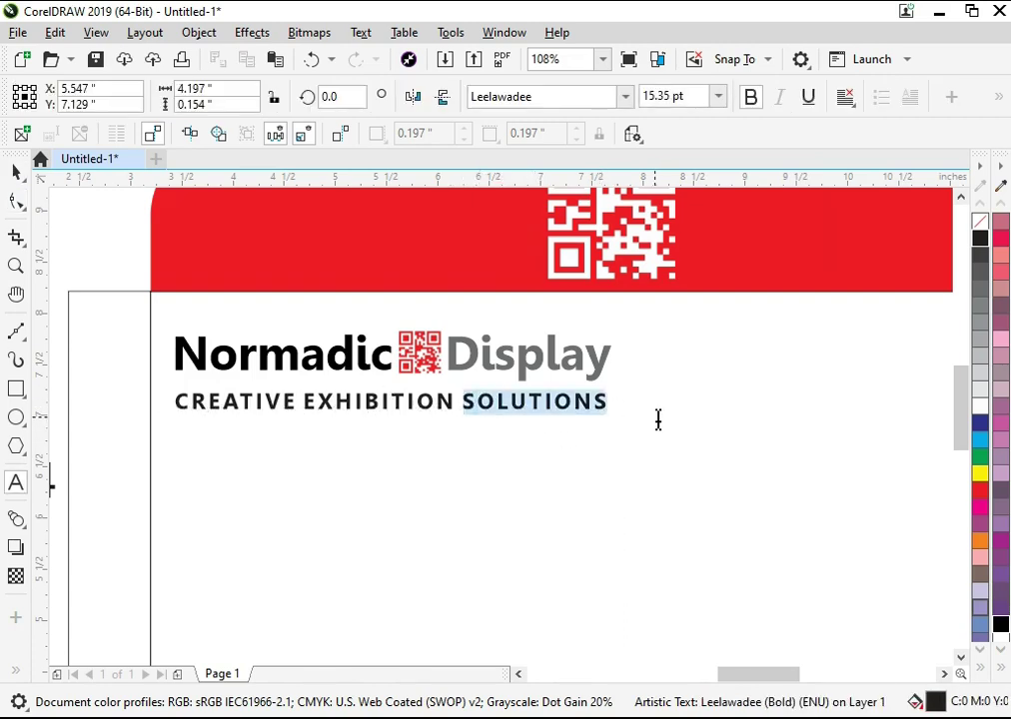
left_click(982, 499)
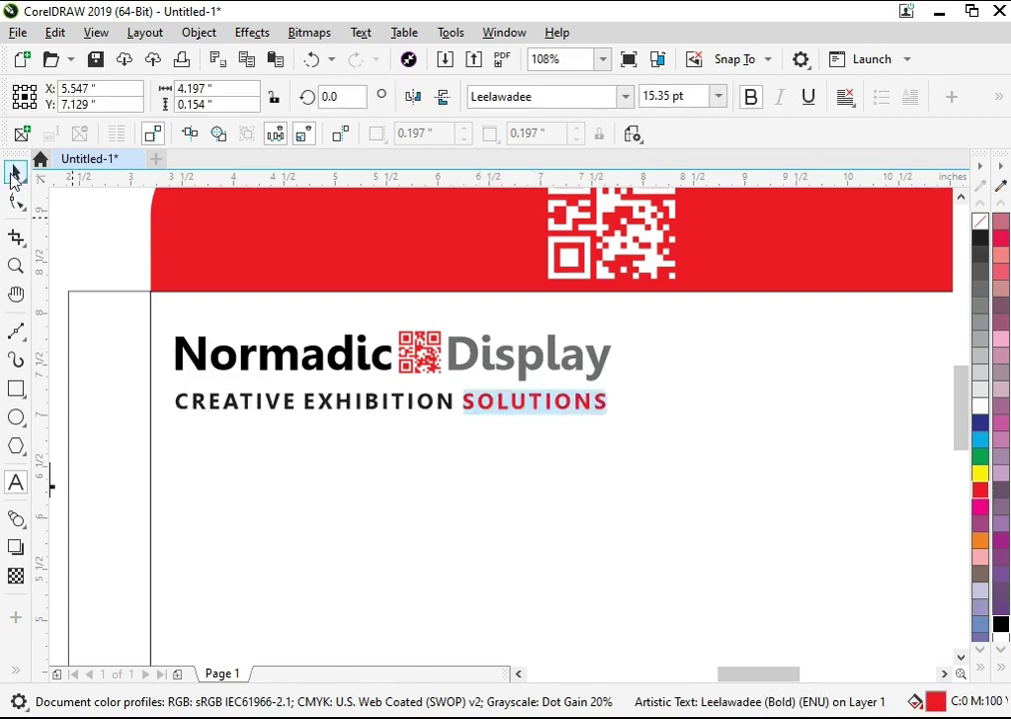
left_click(16, 172)
scroll(139, 277, "down", 3)
left_click_drag(139, 278, 495, 492)
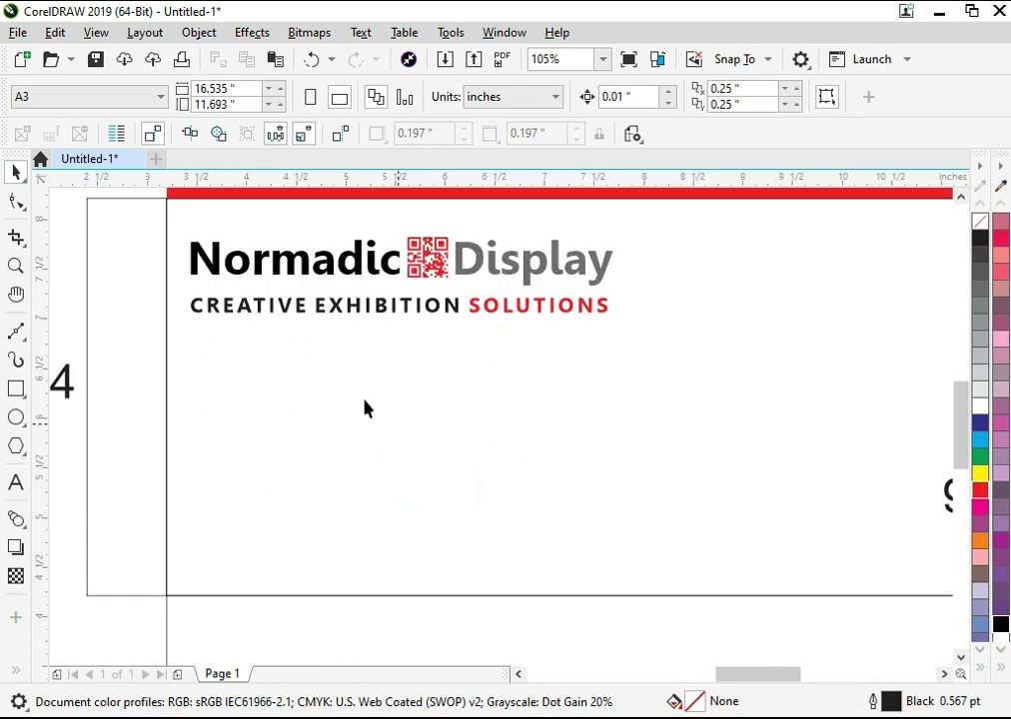
left_click_drag(478, 274, 488, 428)
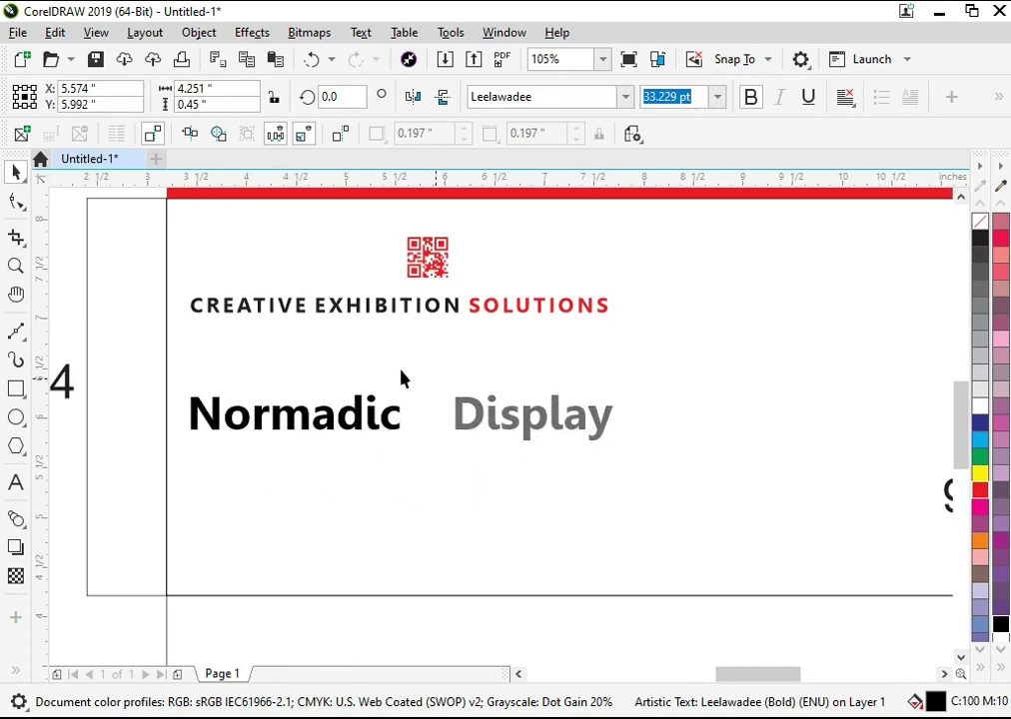
key("ctrl+z")
- Start a new text block on the envelope front with the company's Irish address line
left_click(16, 483)
left_click(194, 465)
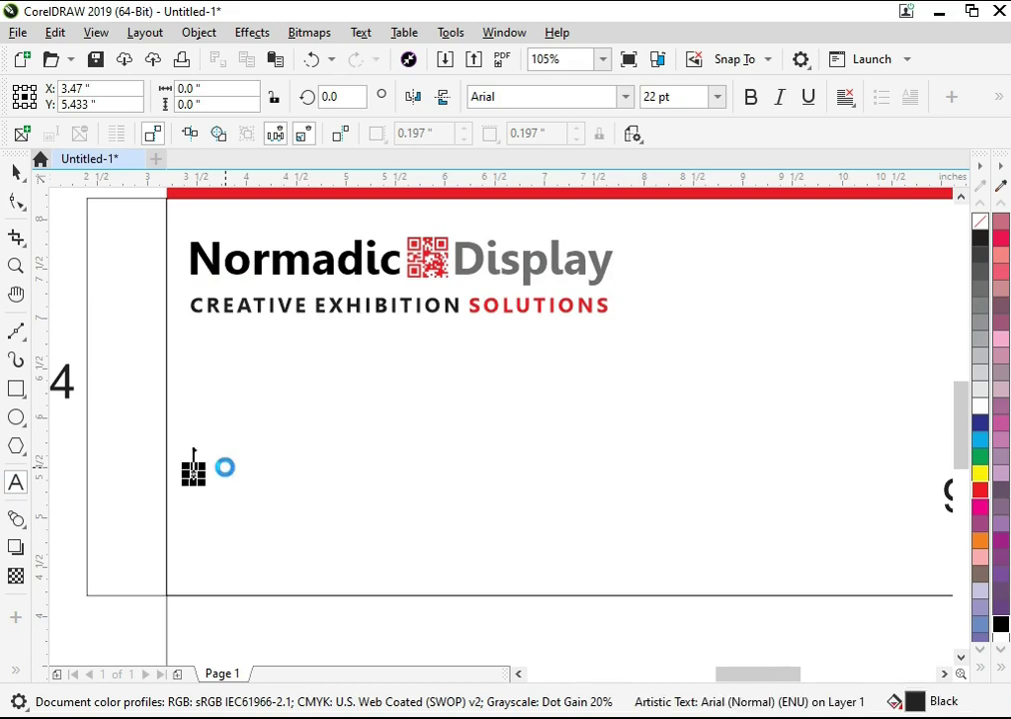
key("ctrl+v")
key("F2")
left_click_drag(165, 373, 639, 585)
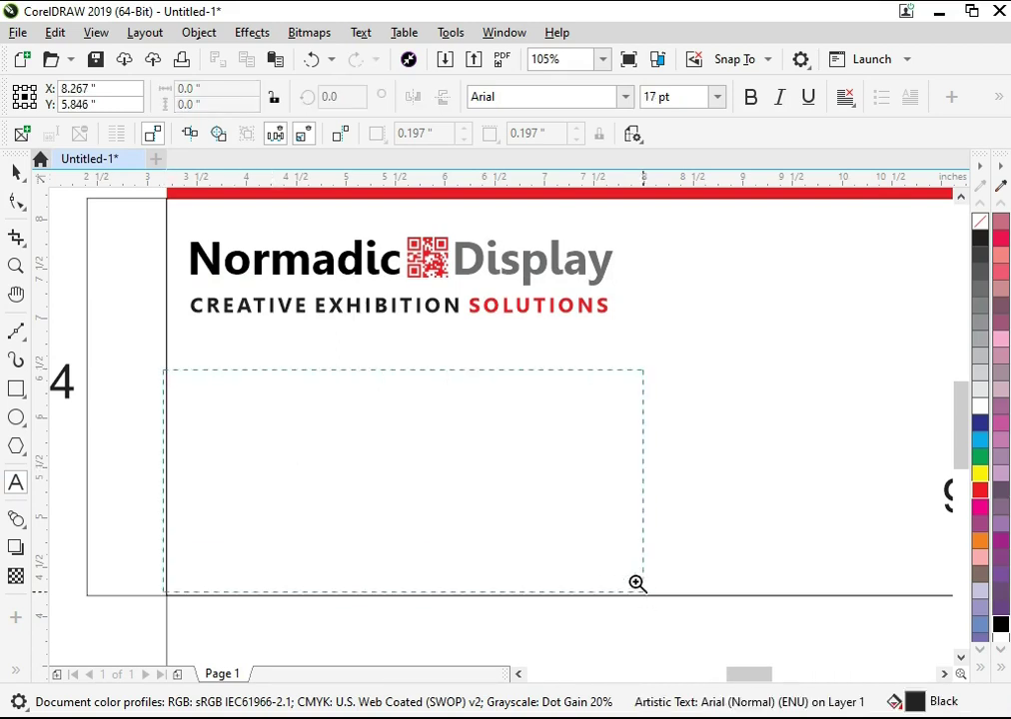
type("o")
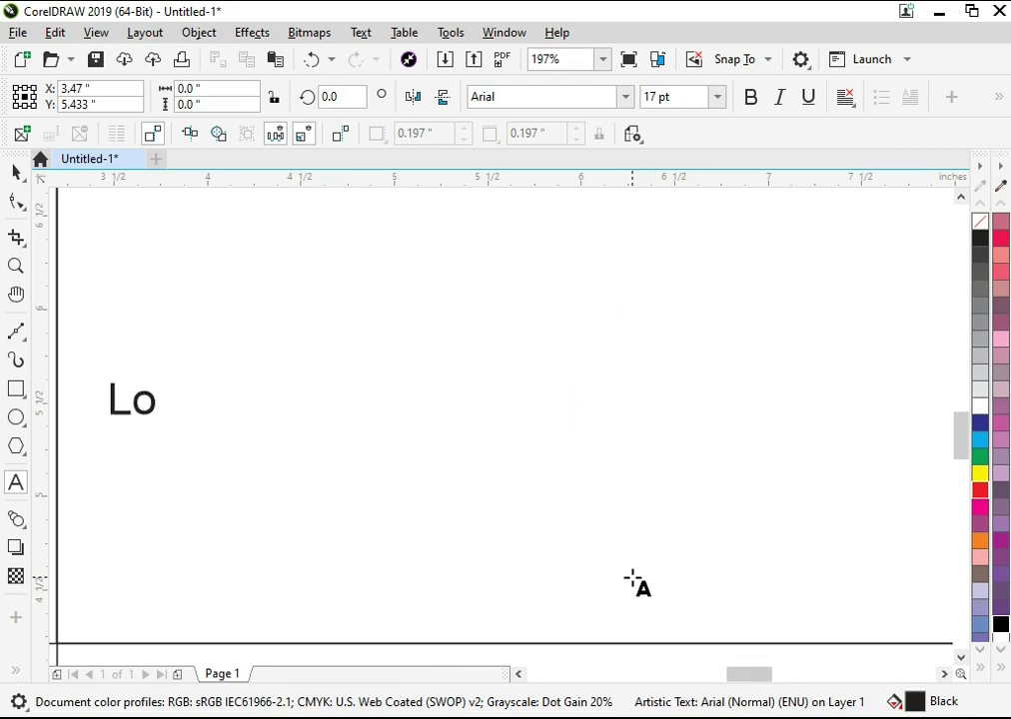
type("uisburg, Co.")
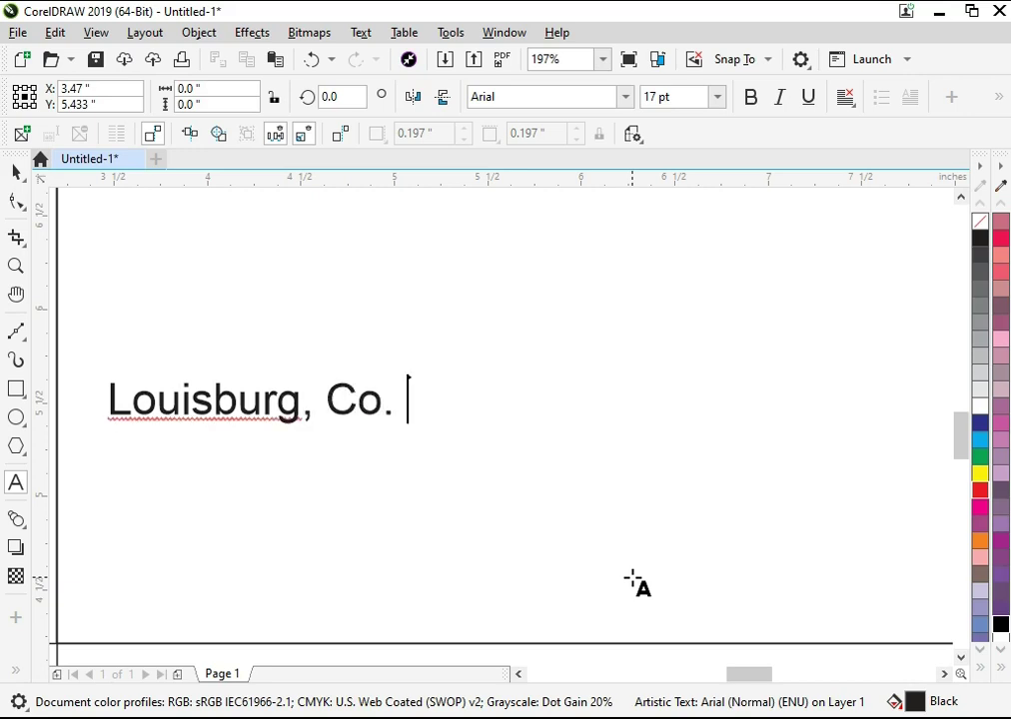
type("Mayo F28,")
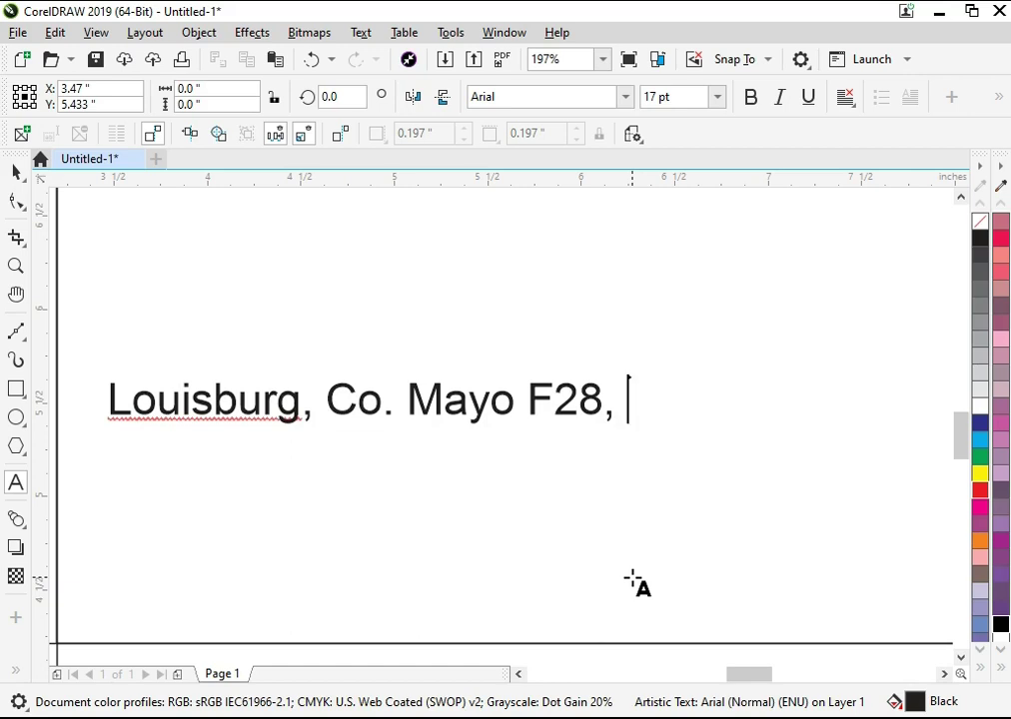
type("96")
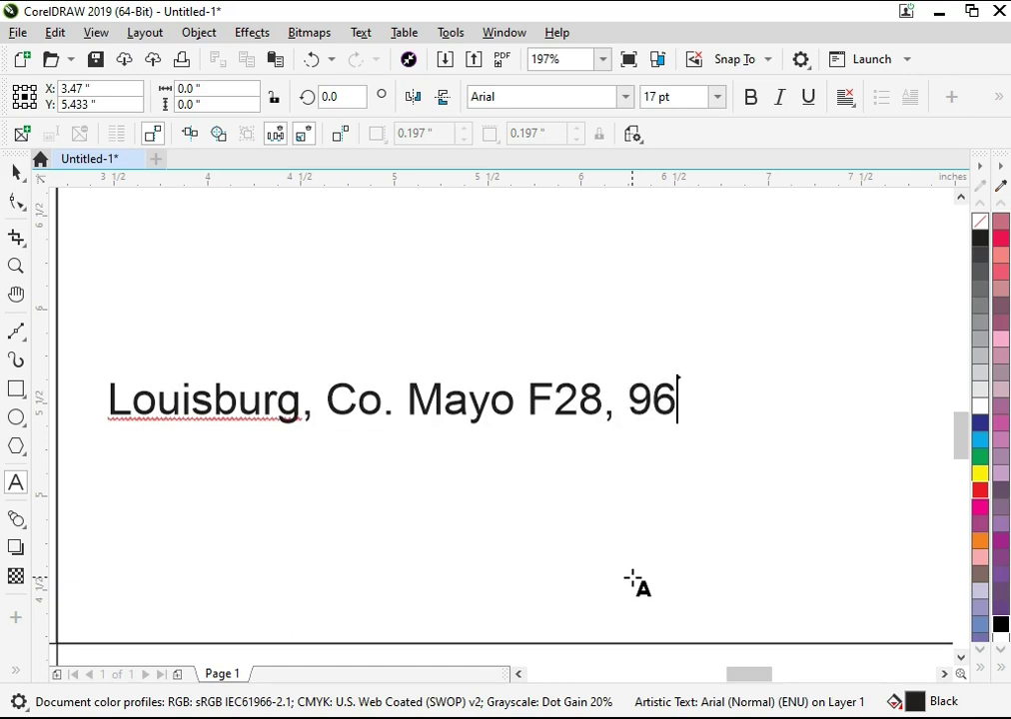
type("60iRE")
key("BackSpace")
key("BackSpace")
type("reland")
type("Sh")
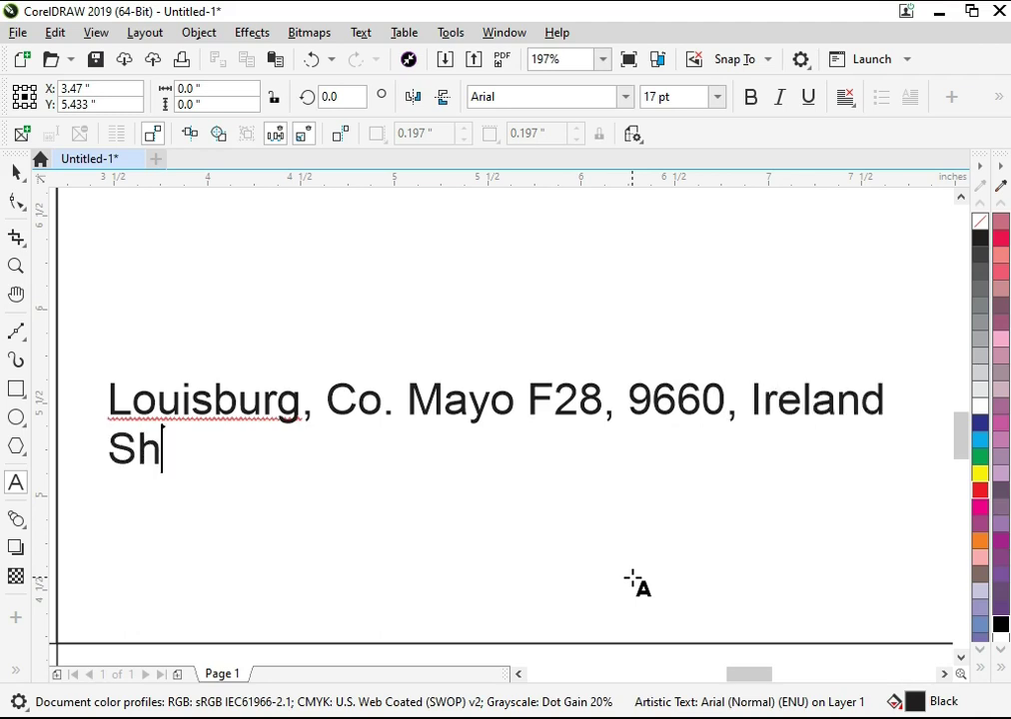
type("owroo")
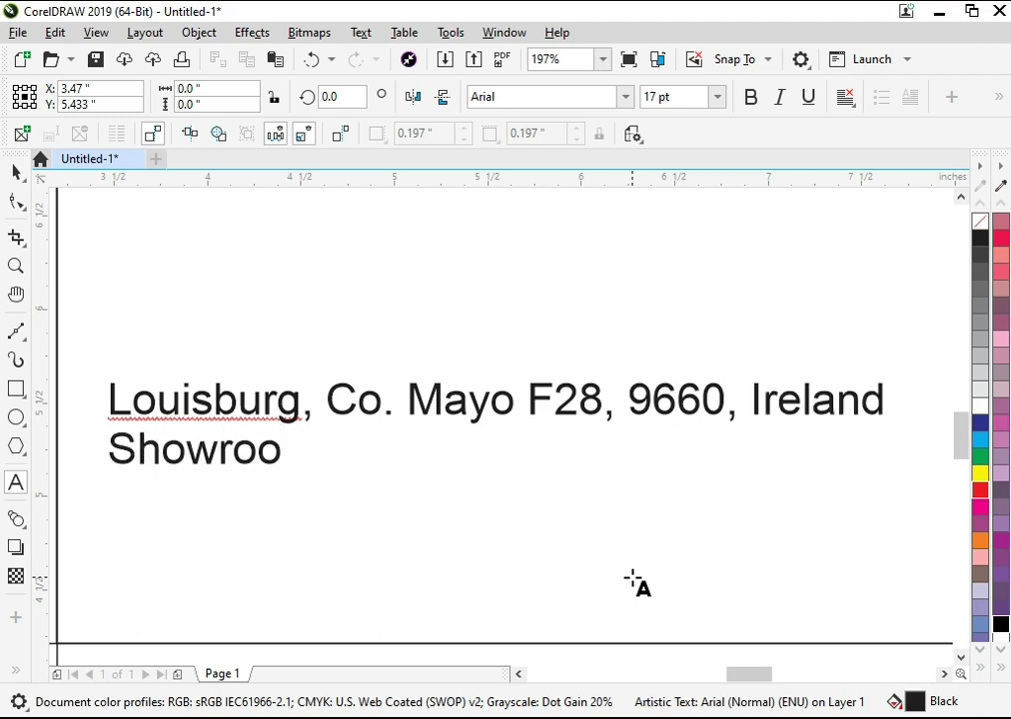
type("m:")
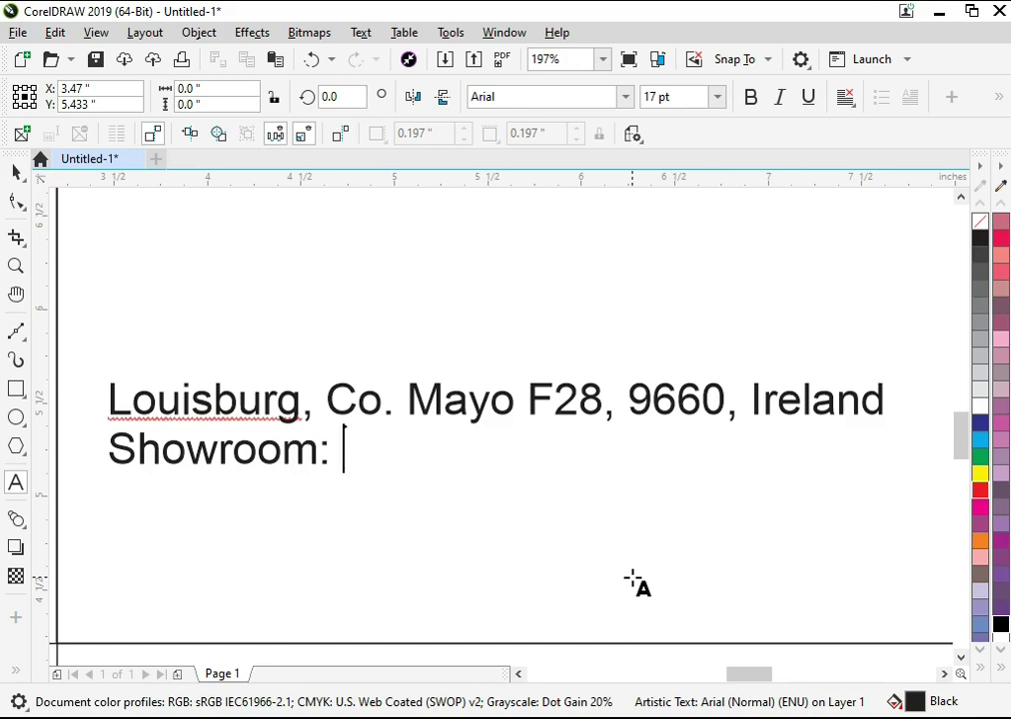
type(" La")
- Add the lines 'Showroom: London, England' and 'Frankfurt, Germany, Madrid, Spain', fixing typos
key("BackSpace")
type("ondon, England")
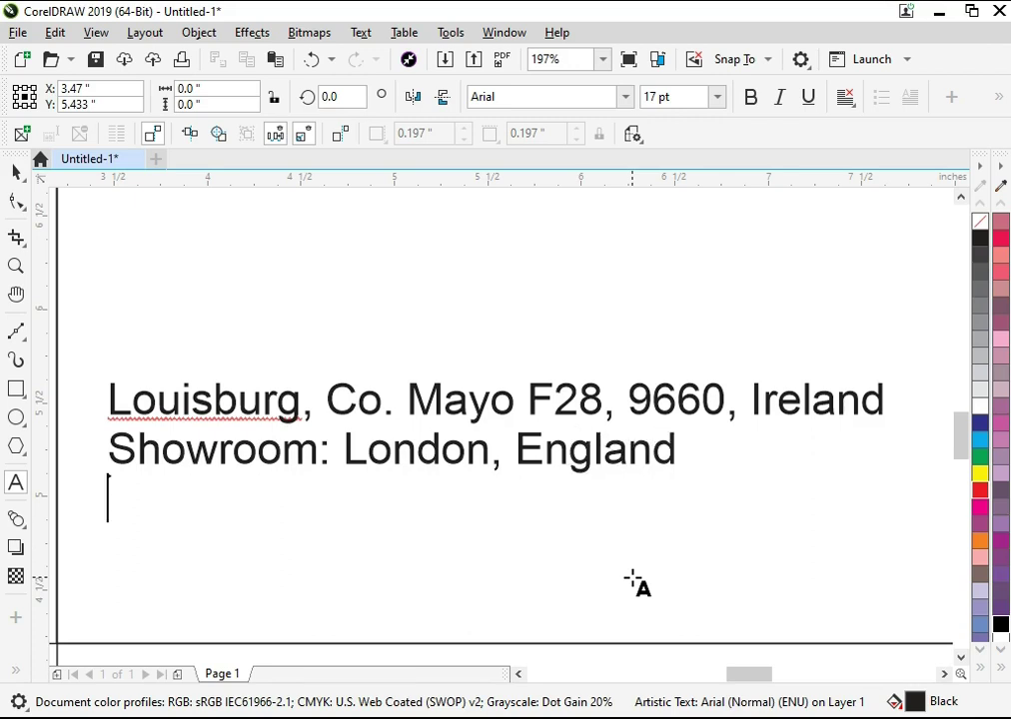
key("Return")
type("F")
type("rank")
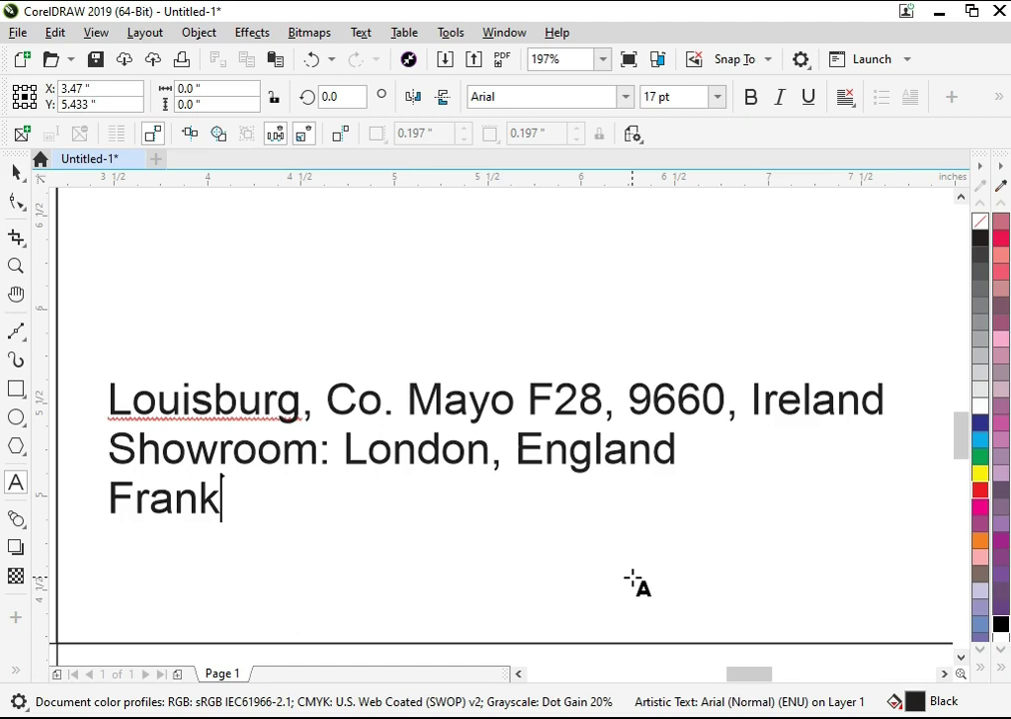
type("fur")
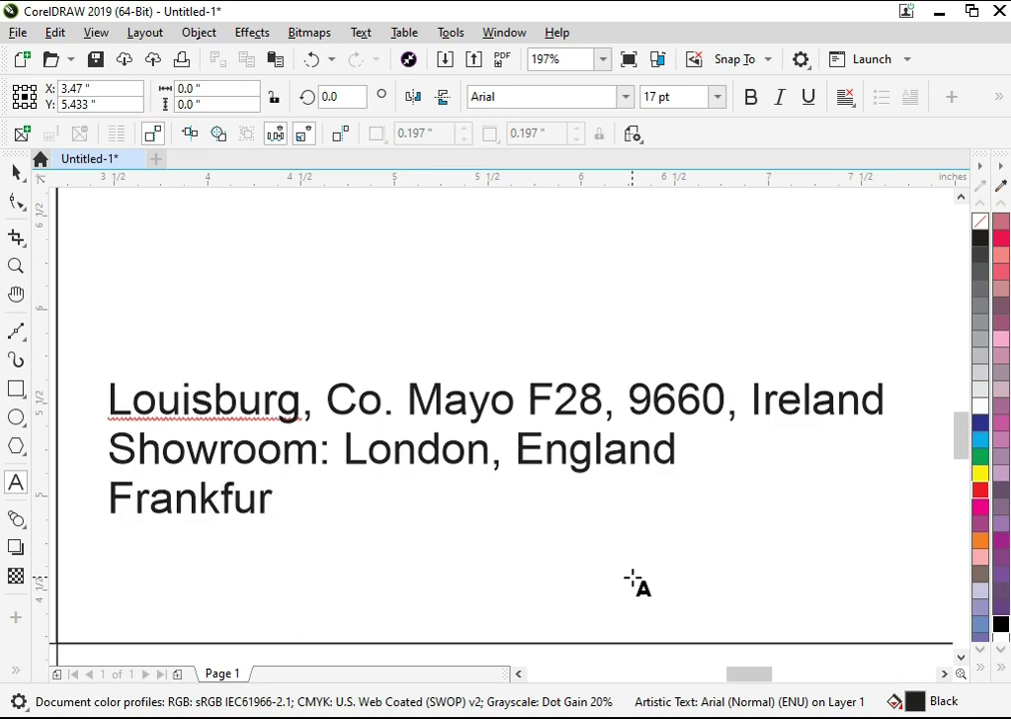
type("t, Geremany, M")
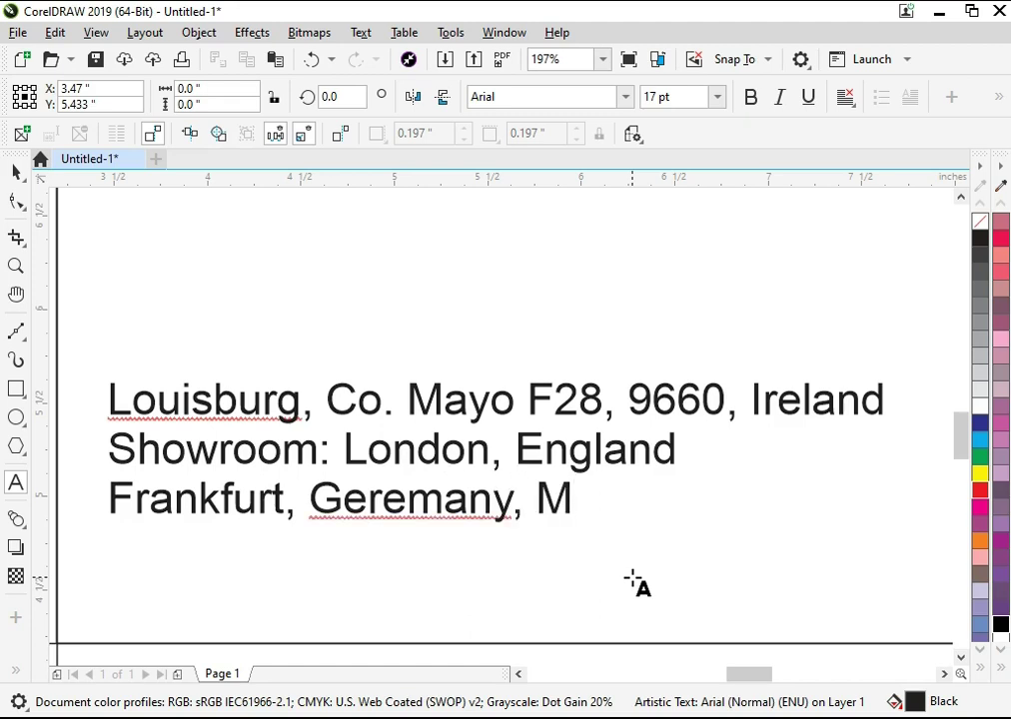
key("BackSpace")
key("BackSpace")
key("BackSpace")
key("BackSpace")
key("BackSpace")
key("BackSpace")
key("BackSpace")
type("MANY")
key("BackSpace")
key("BackSpace")
key("BackSpace")
key("BackSpace")
type("many, ")
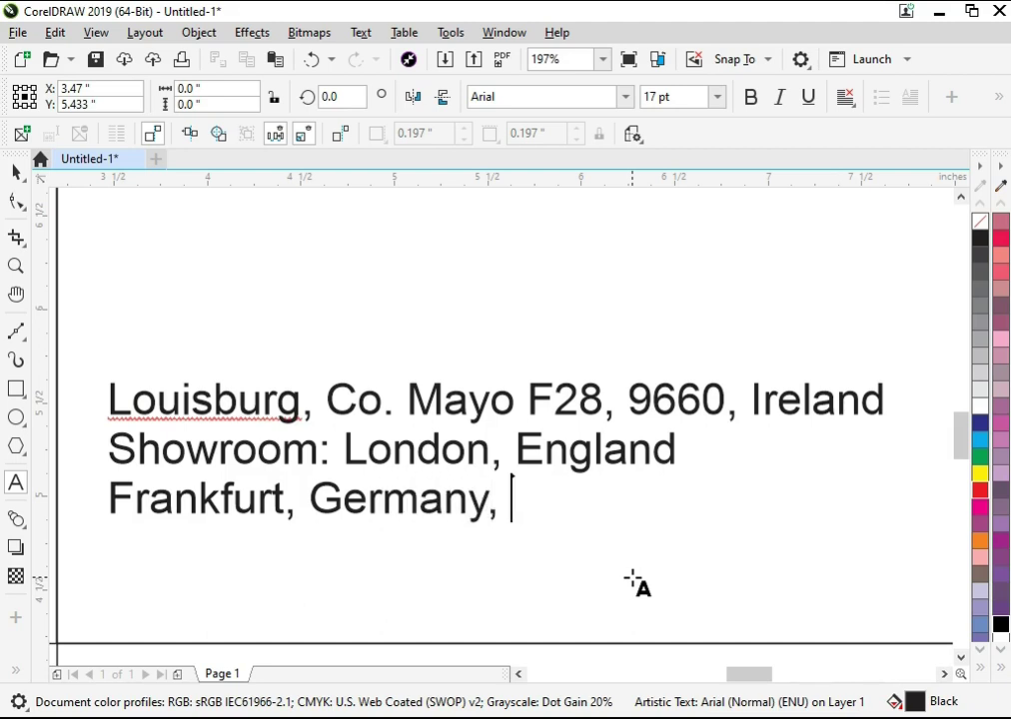
type("Madrid, Sp")
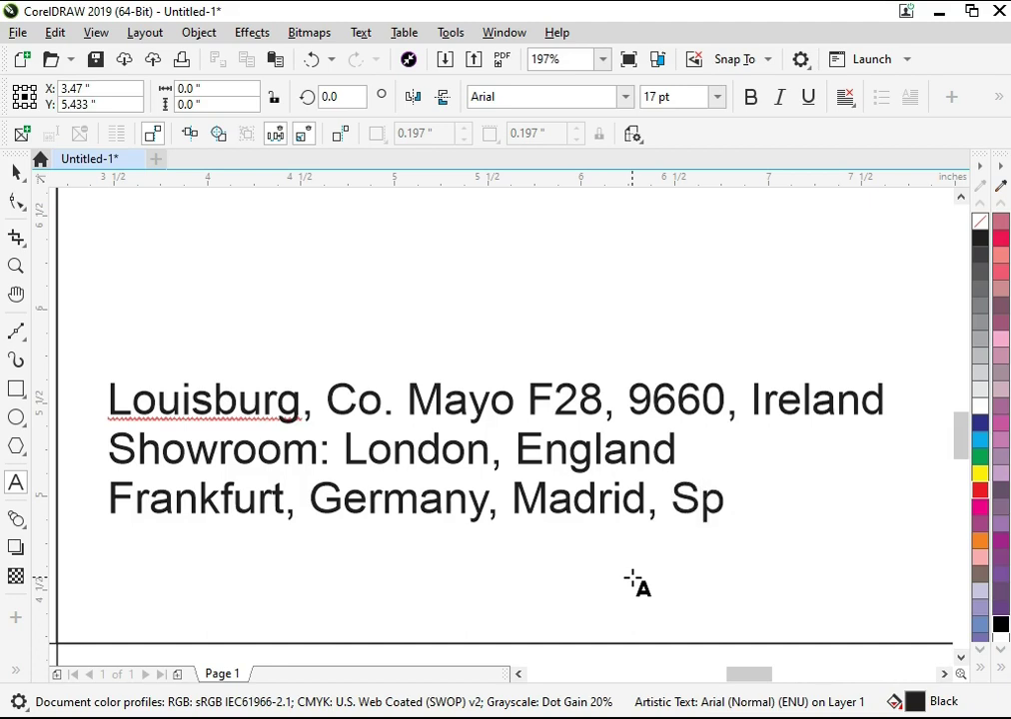
type("ain")
key("Escape")
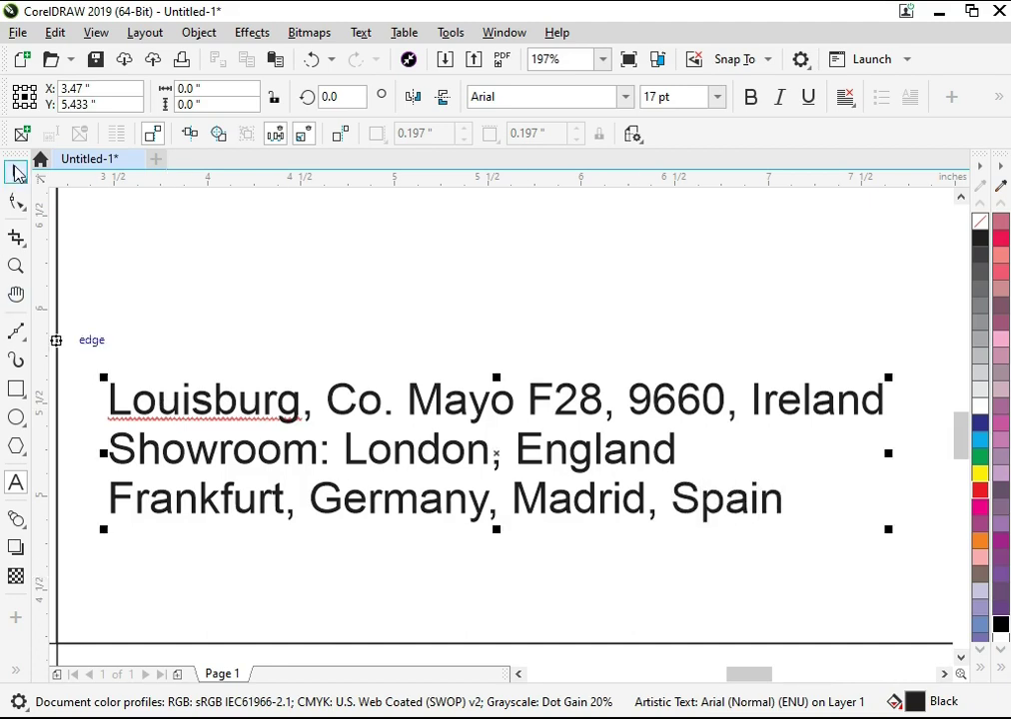
- Make 'Showroom:' bold and red
left_click(16, 482)
left_click_drag(322, 451, 50, 450)
left_click_drag(363, 452, 124, 450)
key("ctrl+b")
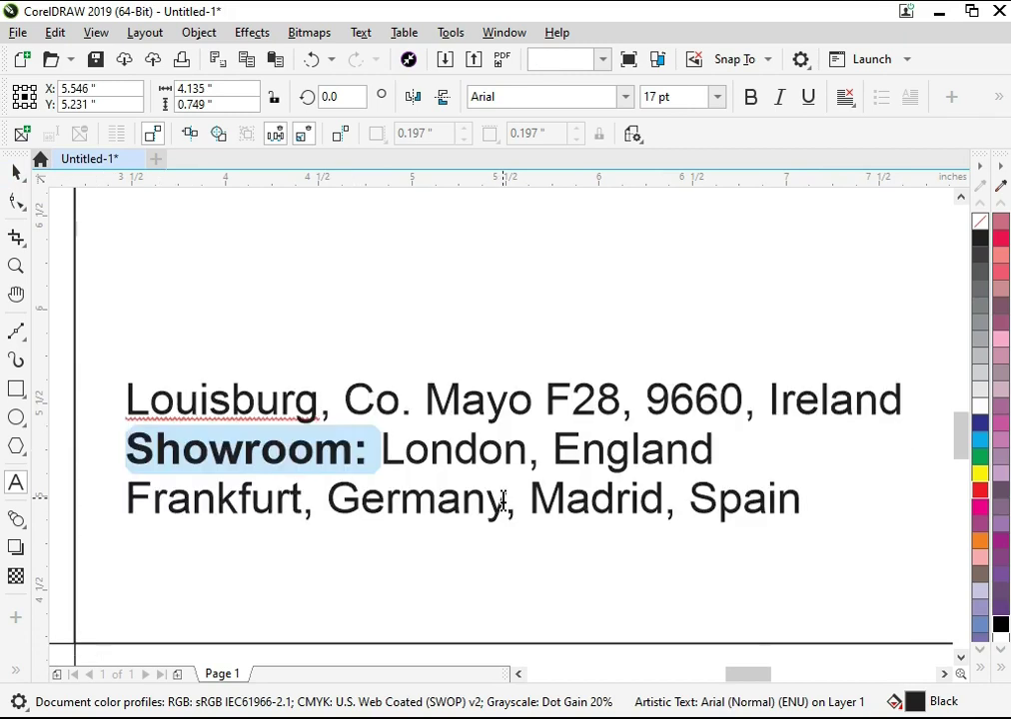
left_click(980, 489)
left_click(16, 172)
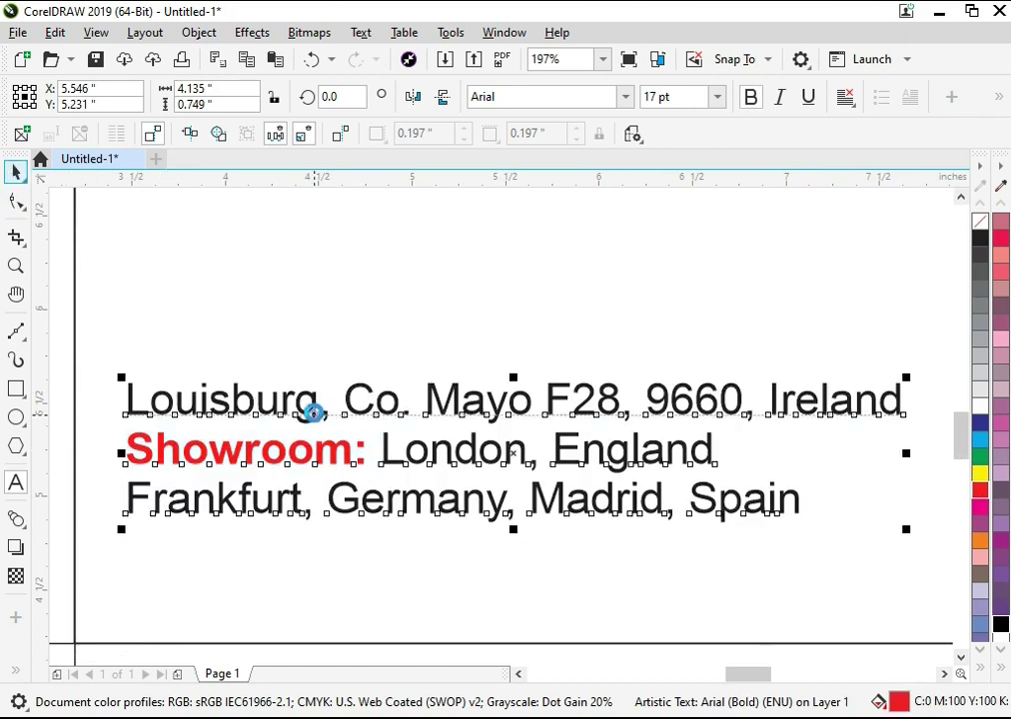
- Scale the address block down to about 12.9 pt and position it beneath the logo
scroll(313, 420, "down", 5)
scroll(293, 454, "up", 3)
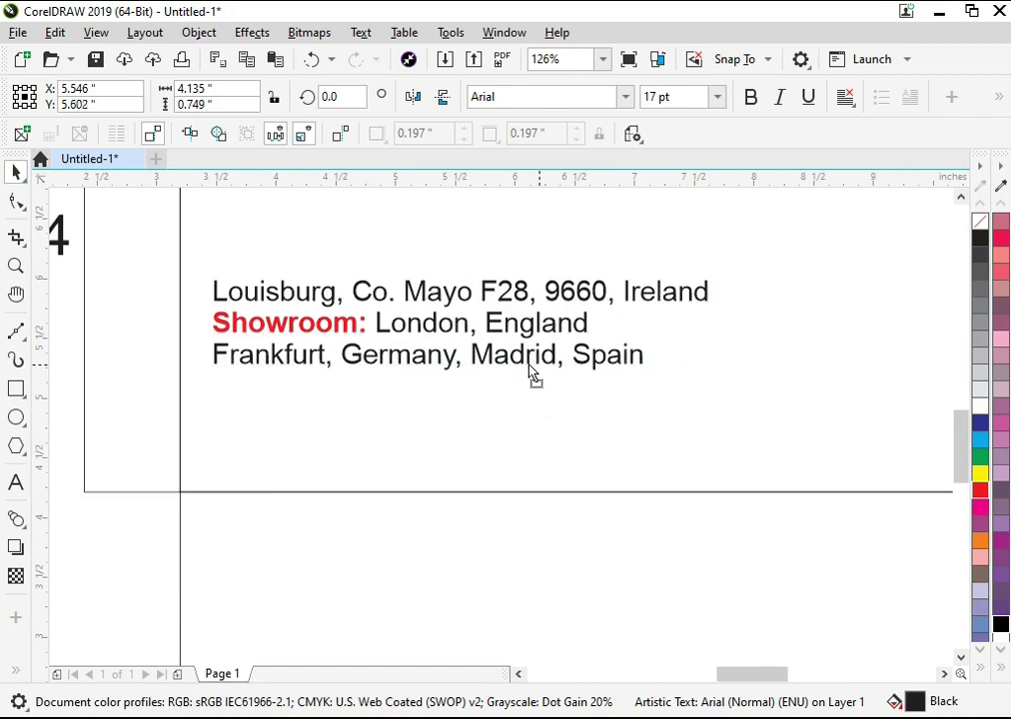
scroll(512, 354, "down", 3)
key("F2")
left_click_drag(330, 222, 723, 497)
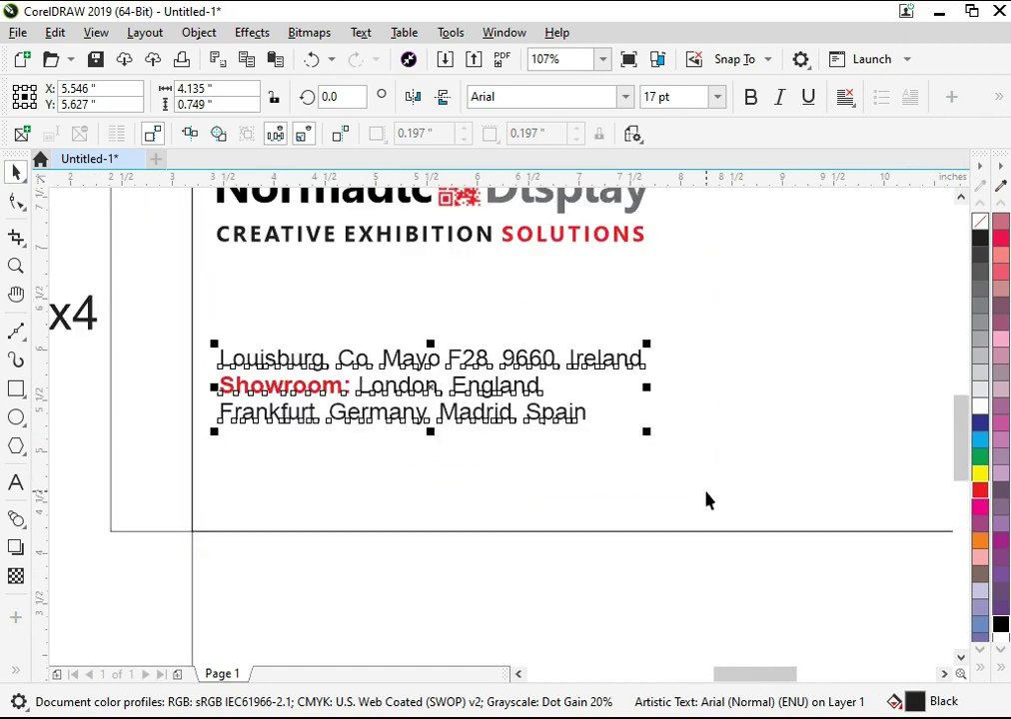
left_click_drag(651, 437, 560, 418)
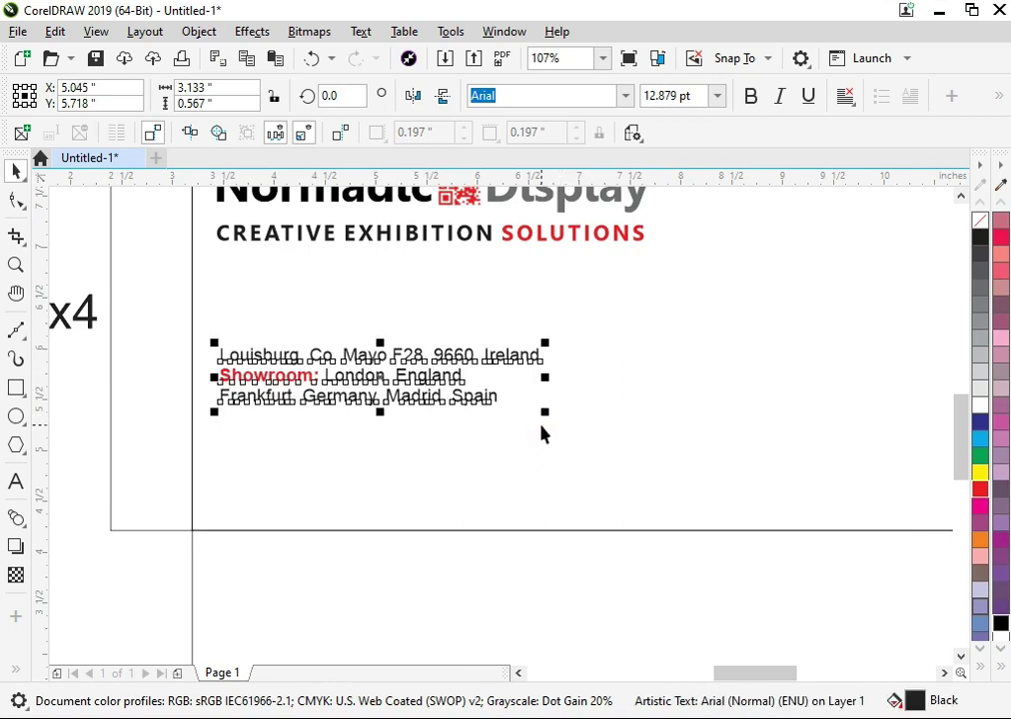
left_click_drag(475, 397, 486, 506)
- Replace the copied text with the company phone number and customer-service e-mail address
double_click(480, 457)
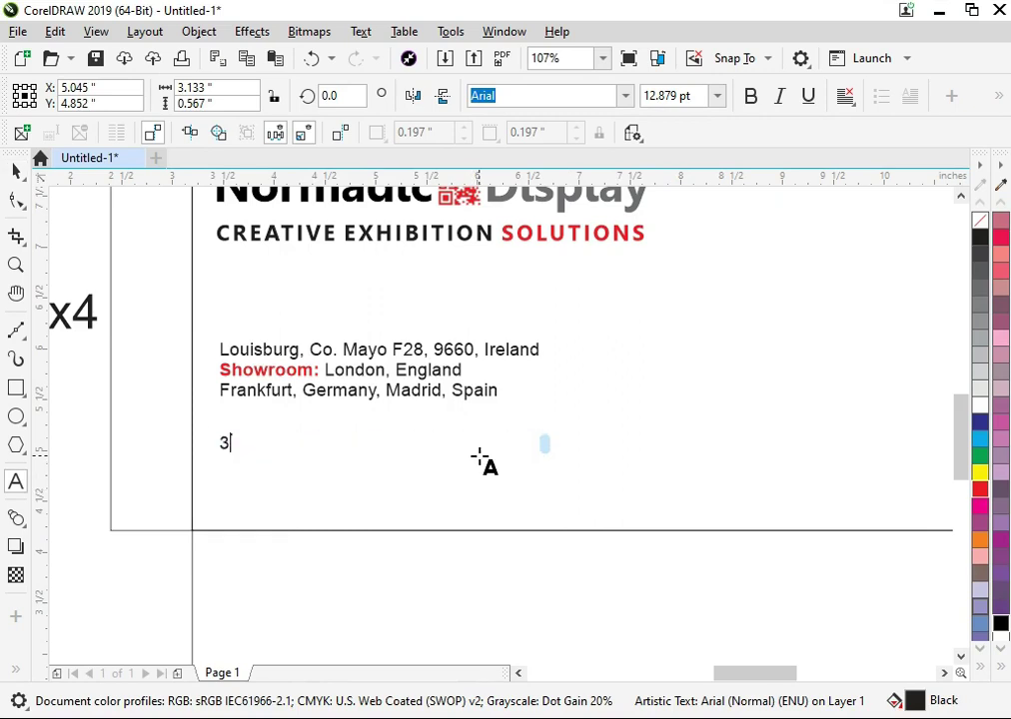
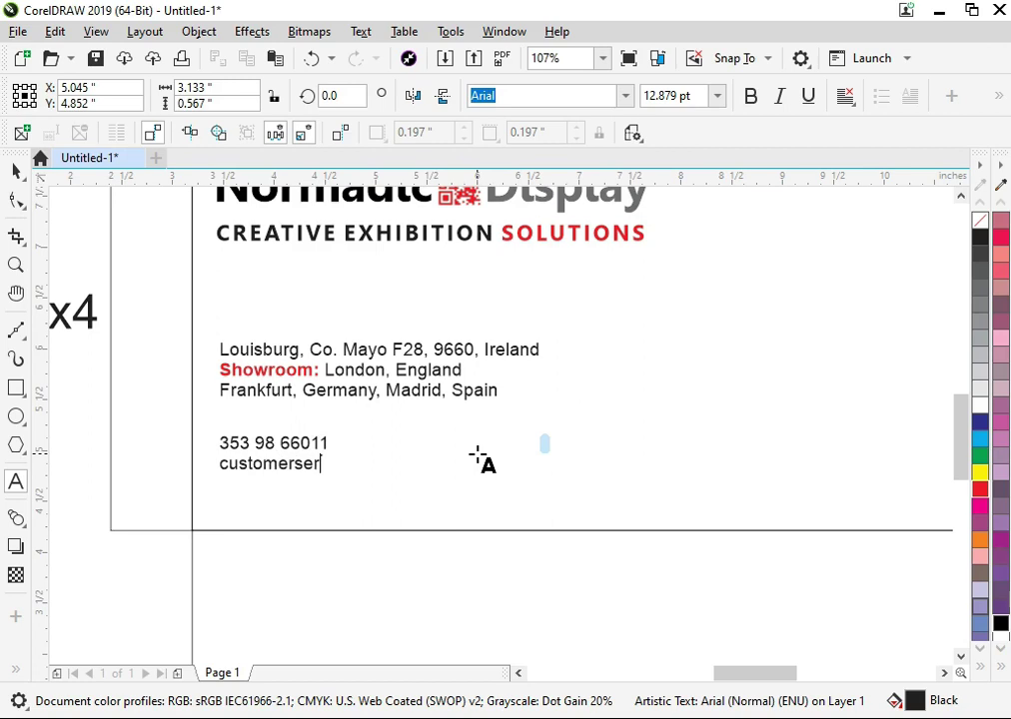
type("@normadic")
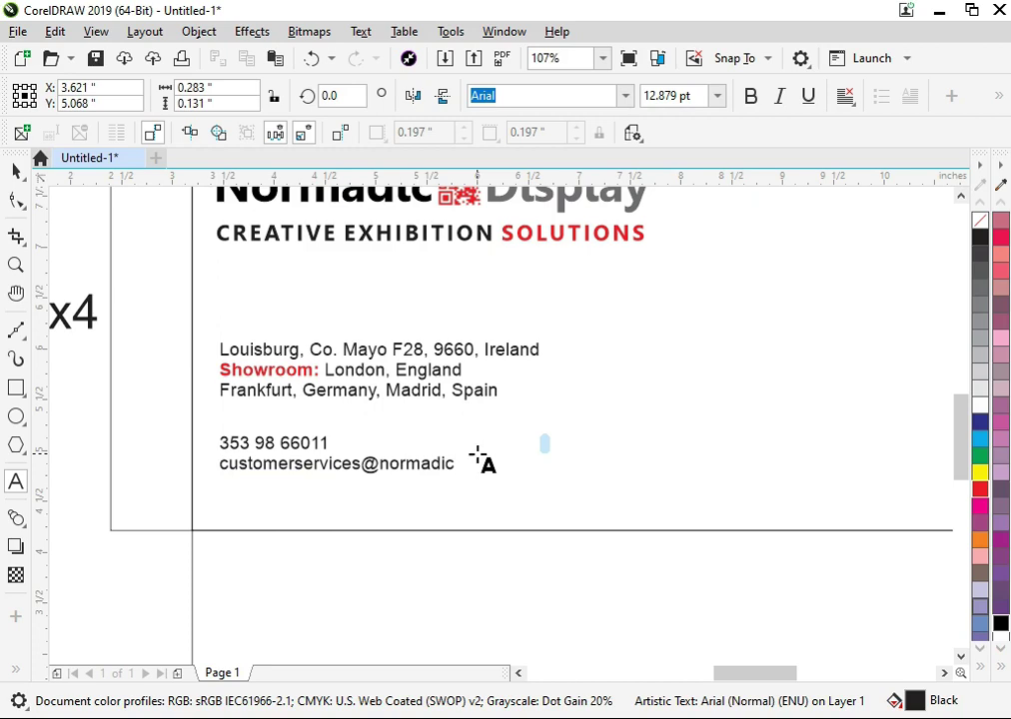
type(".ie")
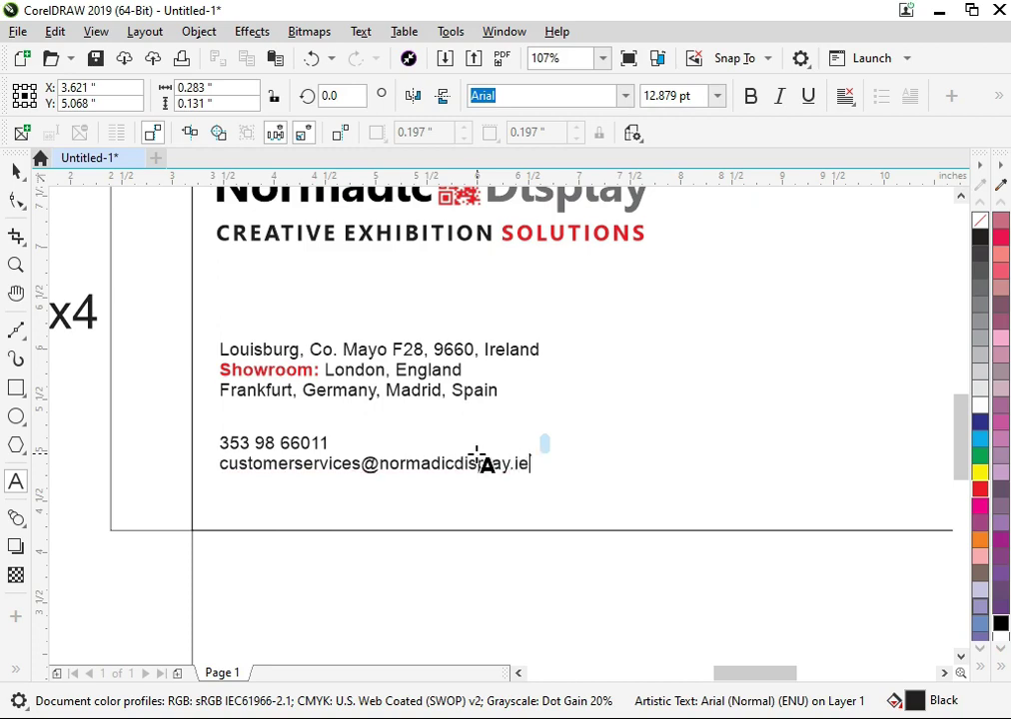
left_click(16, 172)
- Widen the line spacing between the two contact lines
key("F2")
left_click_drag(176, 267, 542, 535)
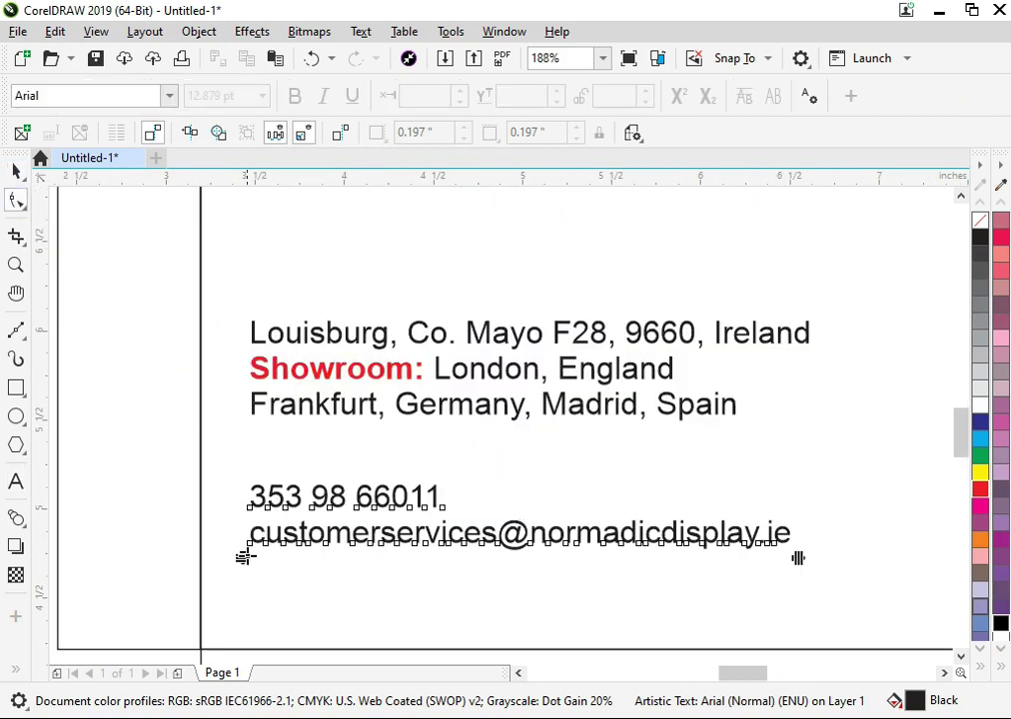
left_click_drag(246, 558, 248, 562)
key("space")
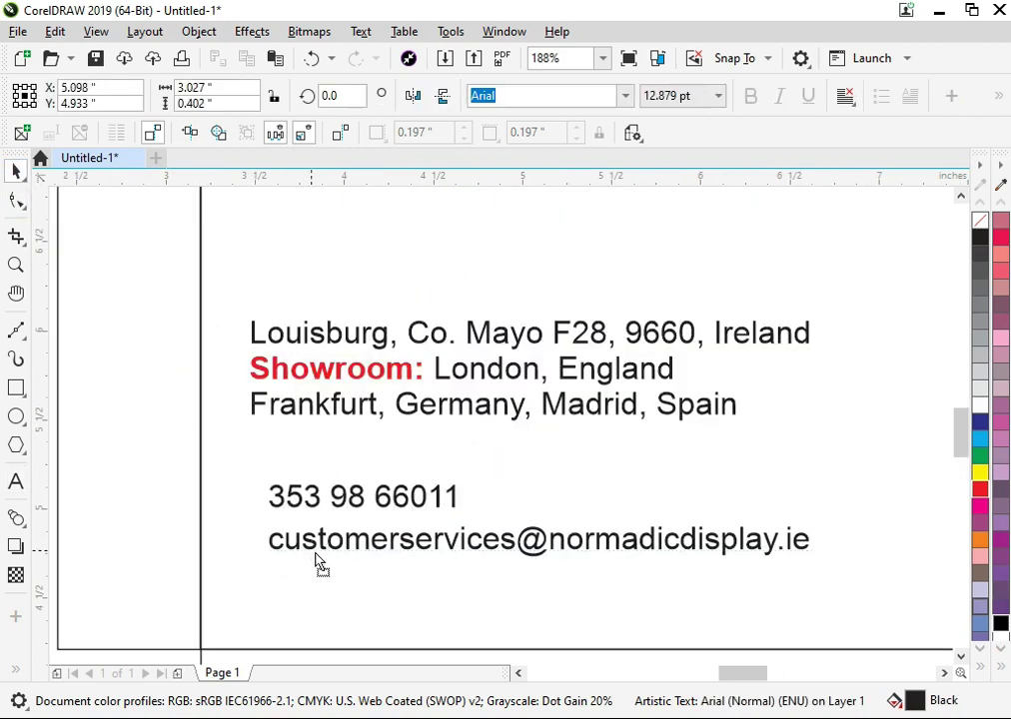
scroll(279, 554, "down", 5)
- Bring the phone and mail icons onto the envelope and shrink them
scroll(252, 513, "up", 1)
scroll(252, 514, "down", 2)
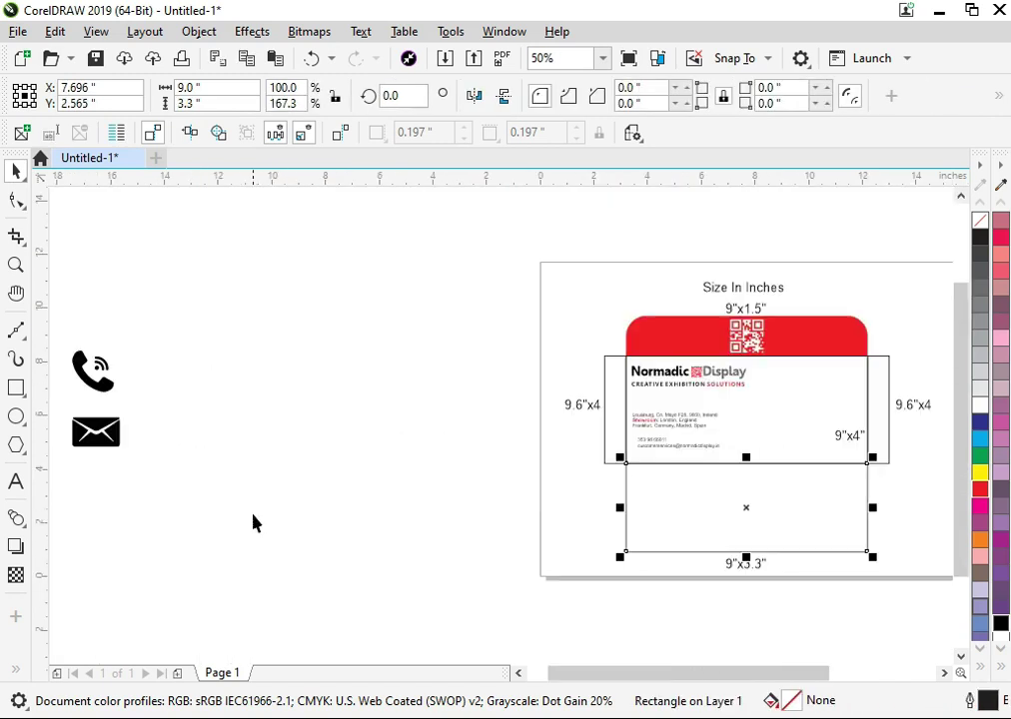
mouse_move(174, 333)
left_mouse_down()
mouse_move(75, 465)
mouse_move(445, 537)
mouse_move(577, 514)
left_mouse_up()
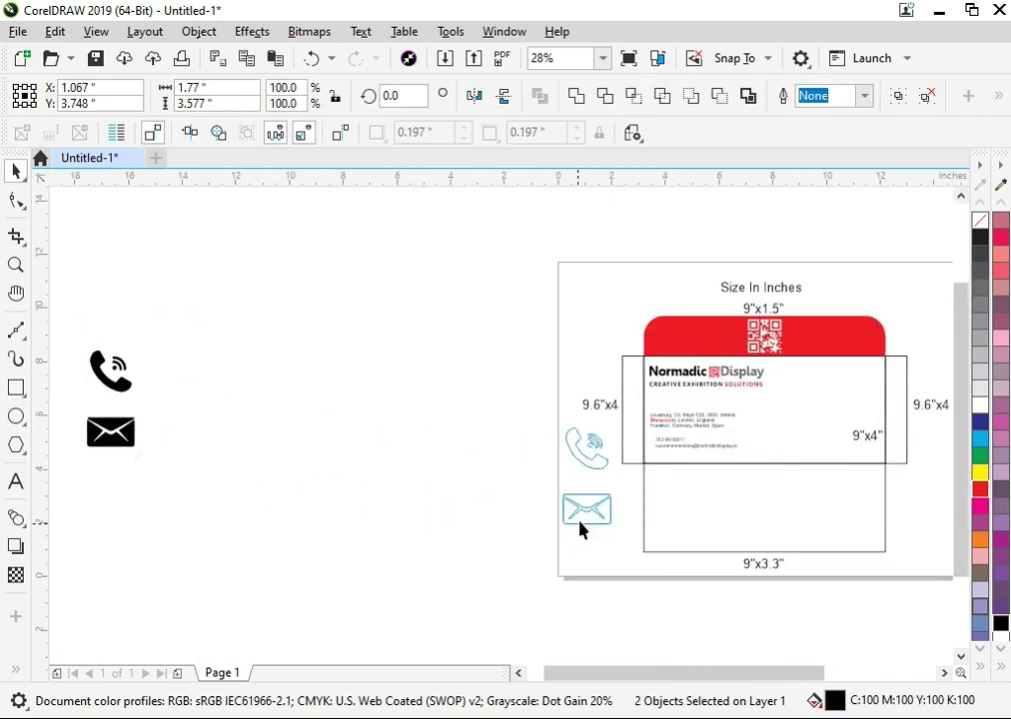
scroll(639, 520, "up", 4)
mouse_move(546, 552)
left_mouse_down()
mouse_move(515, 519)
mouse_move(727, 483)
left_mouse_up()
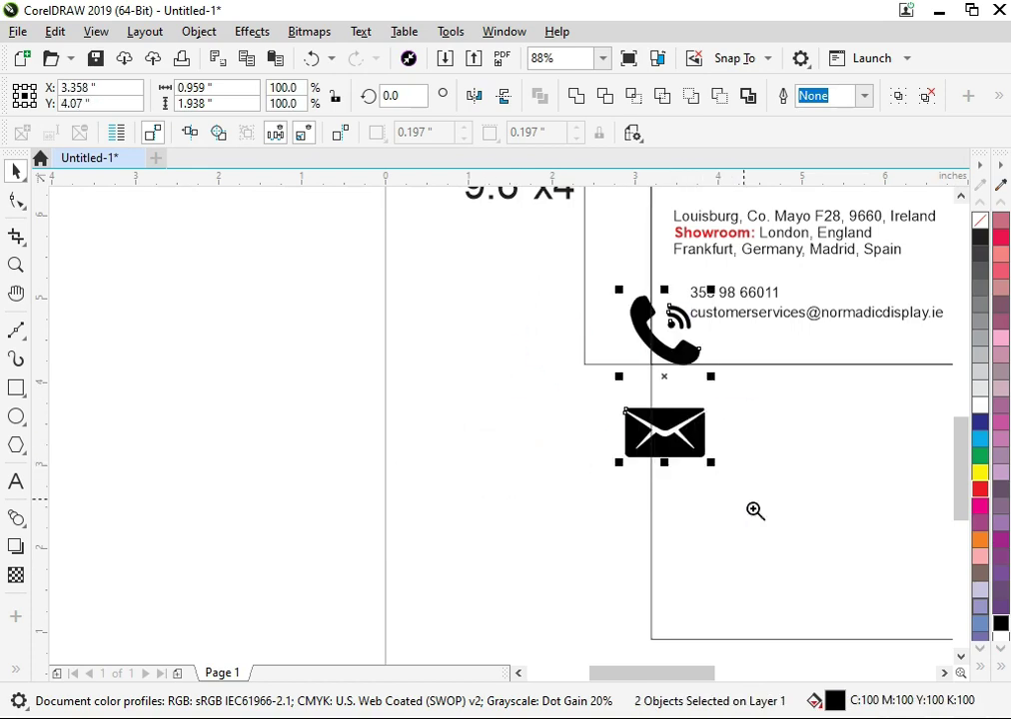
scroll(599, 321, "up", 2)
mouse_move(606, 337)
left_mouse_down()
mouse_move(563, 426)
mouse_move(567, 334)
left_mouse_up()
- Place the smaller icons beside the phone and e-mail lines and colour them red
key("F2")
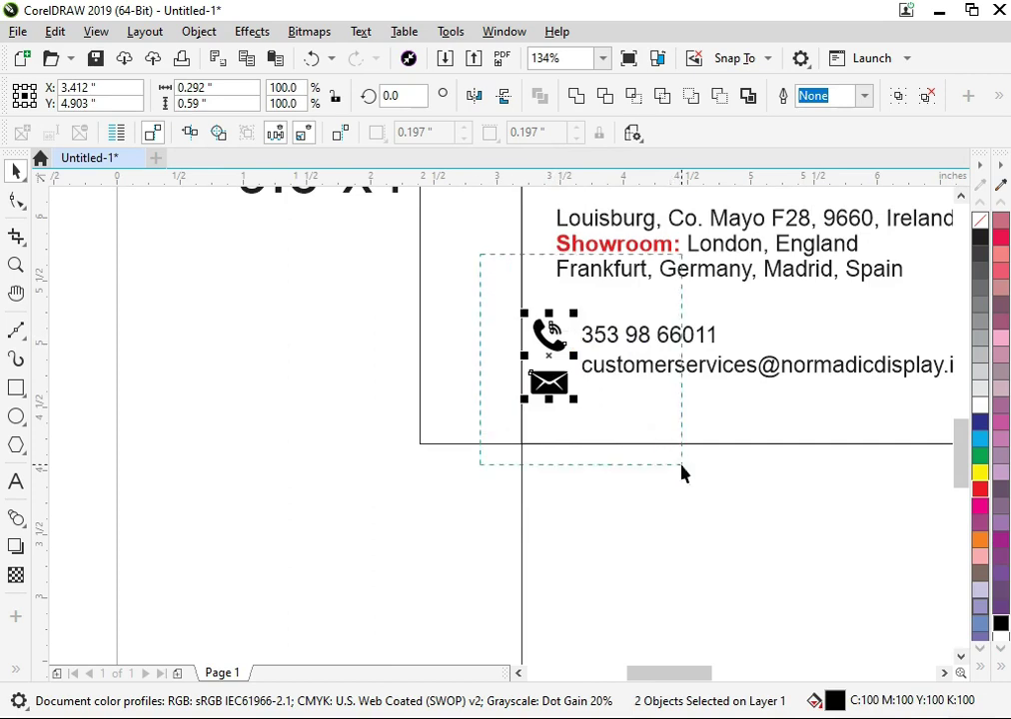
left_click_drag(481, 253, 665, 440)
left_click_drag(380, 511, 395, 516)
mouse_move(452, 473)
left_mouse_down()
mouse_move(492, 474)
mouse_move(472, 432)
left_mouse_up()
left_click(981, 489)
left_click(573, 332)
- Inspect the red icons up close, undoing an accidental resize of the envelope icon
scroll(507, 354, "down", 3)
key("F2")
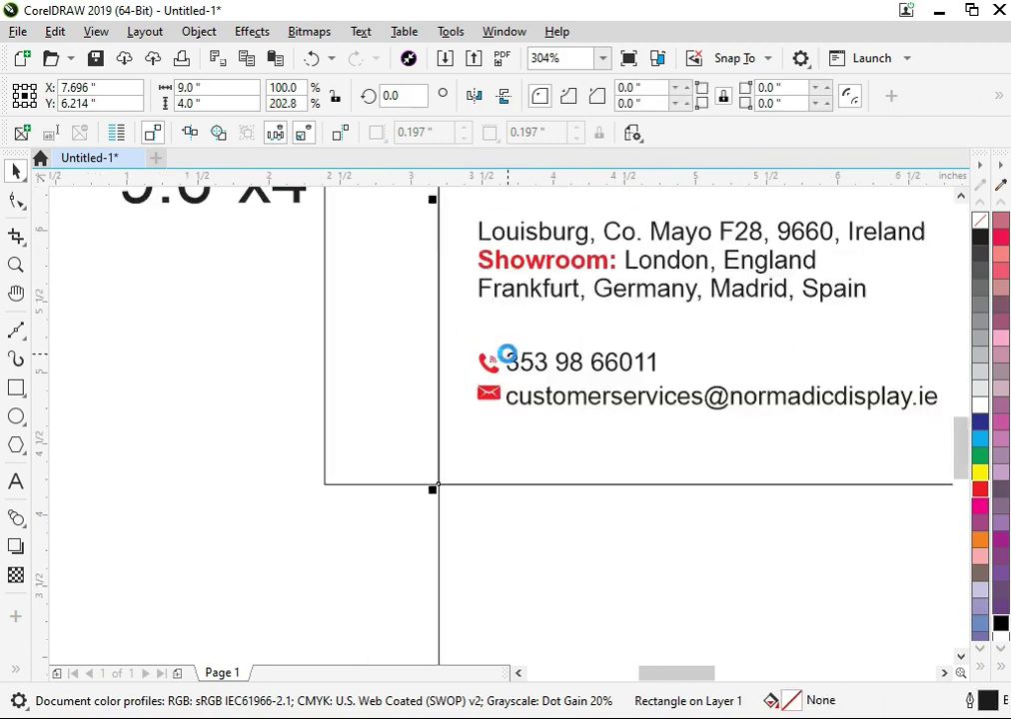
left_click_drag(441, 238, 683, 500)
left_click(369, 420)
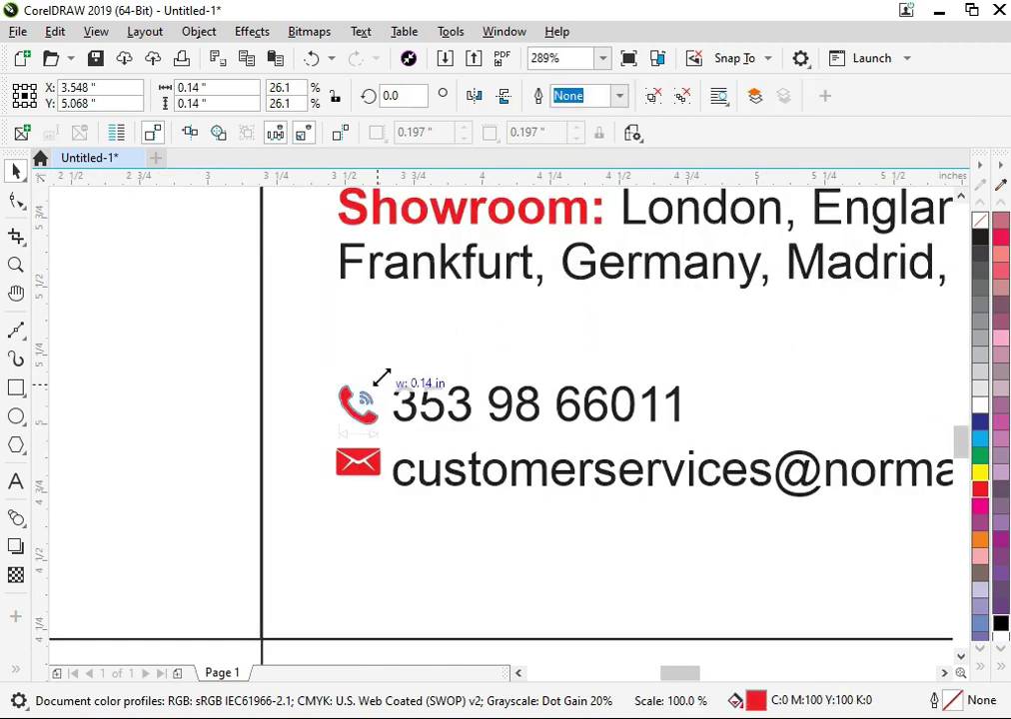
left_click(399, 449)
left_click(360, 465)
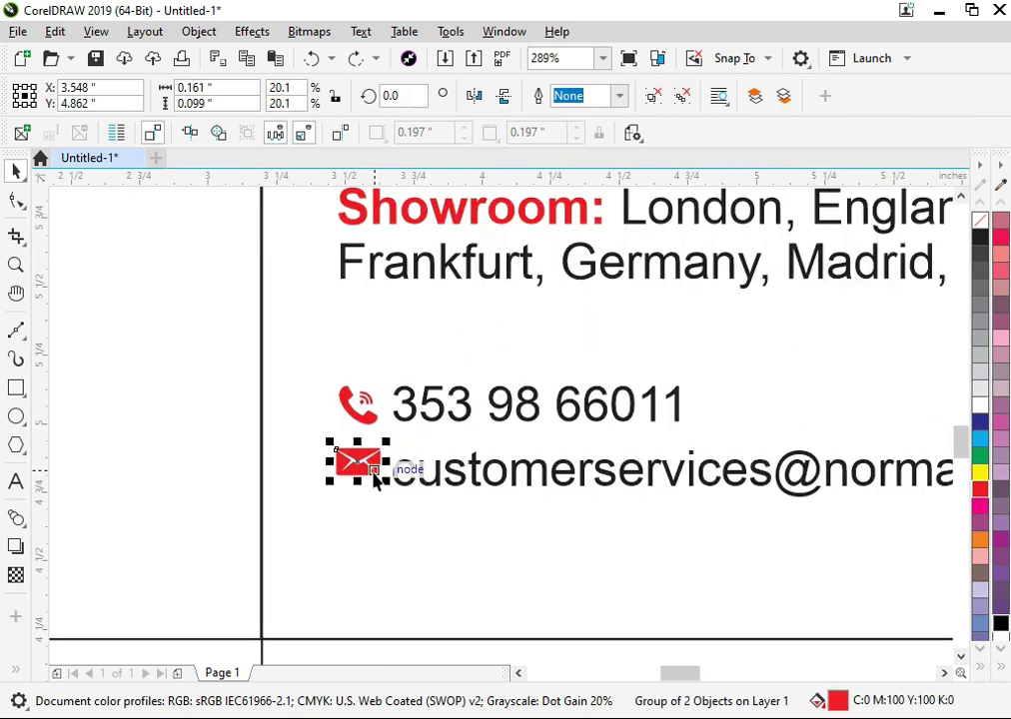
scroll(300, 460, "up", 3)
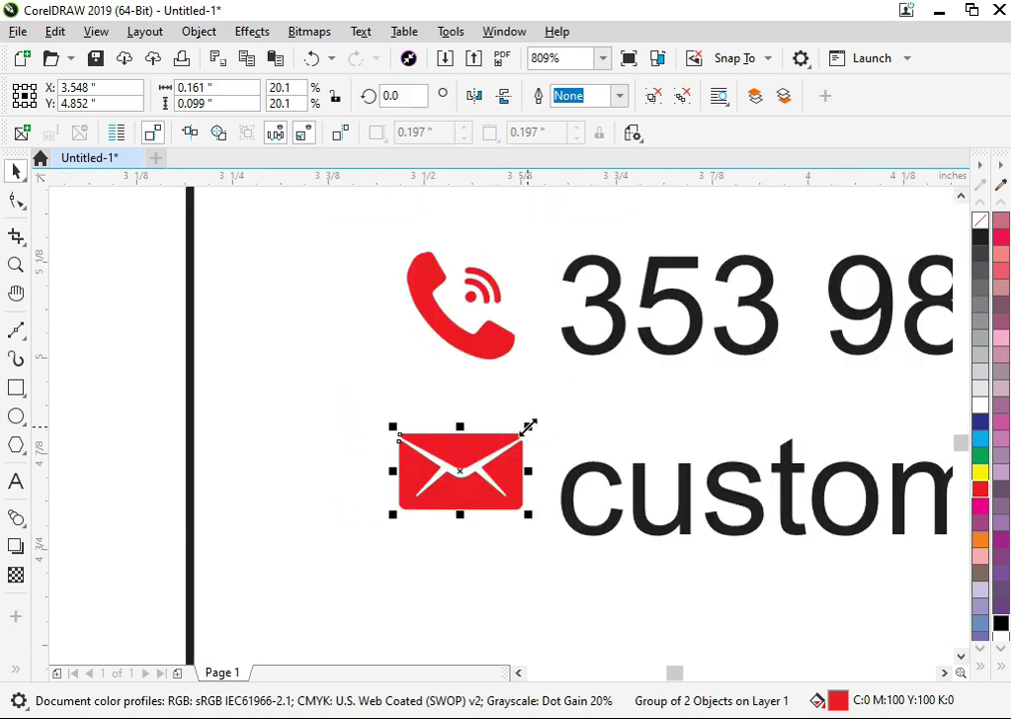
left_click_drag(529, 427, 519, 413)
key("ctrl+z")
- Select the envelope icon with the e-mail text and centre them vertically
scroll(450, 418, "down", 2)
scroll(446, 455, "down", 2)
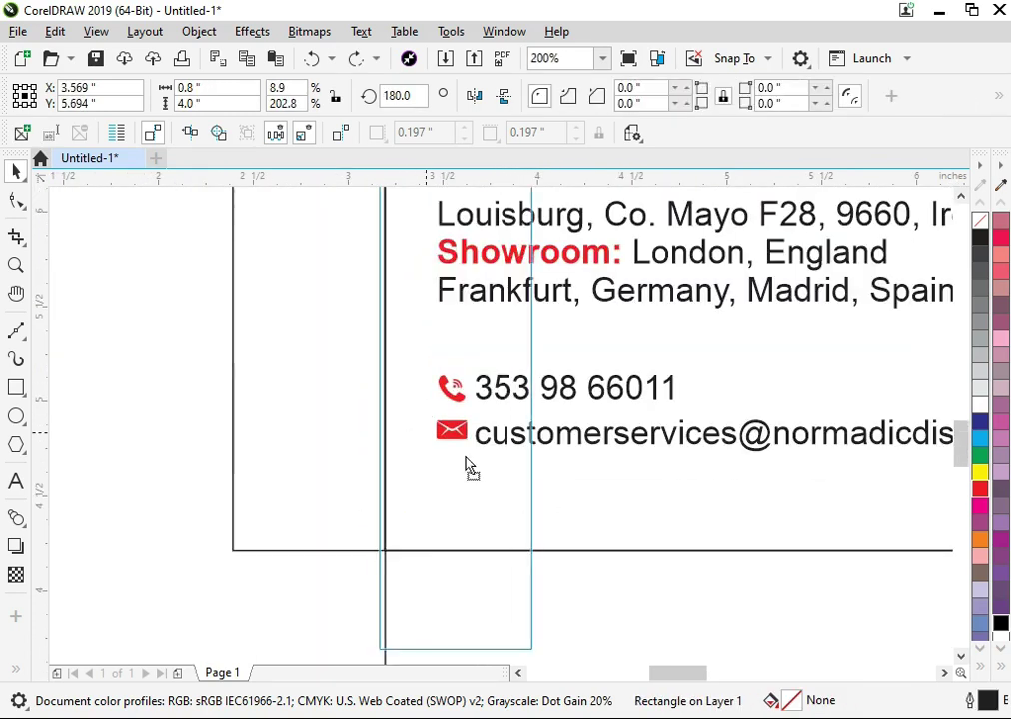
left_click_drag(446, 455, 219, 406)
scroll(331, 427, "down", 2)
scroll(470, 408, "up", 2)
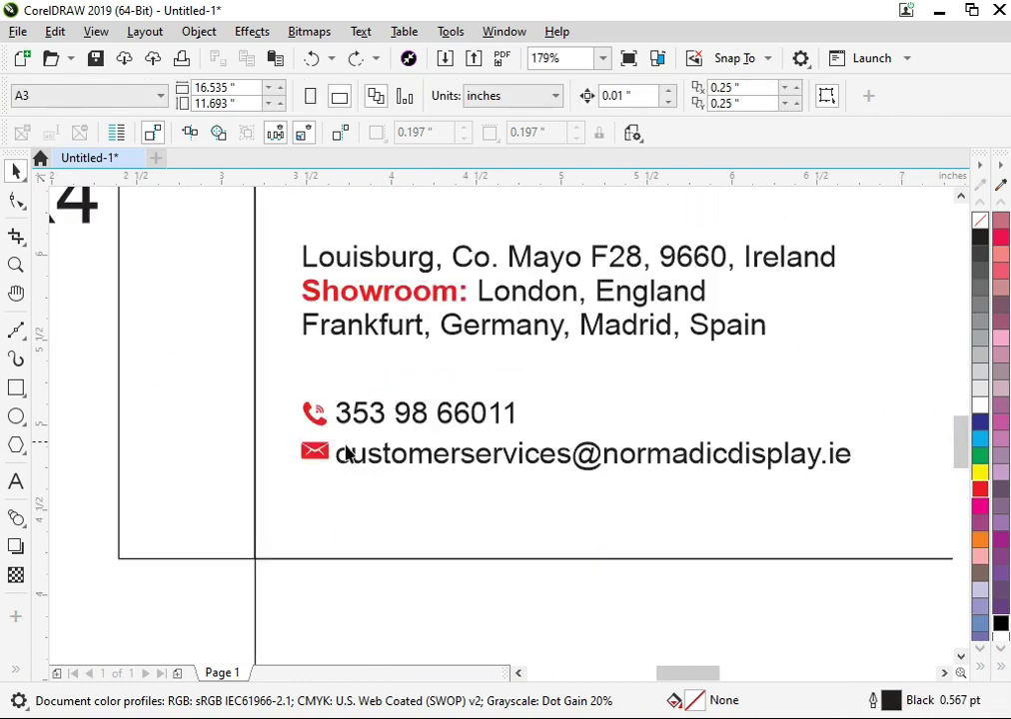
left_click(328, 456)
left_click(359, 466, "shift")
left_click(350, 460)
left_click(320, 458, "shift")
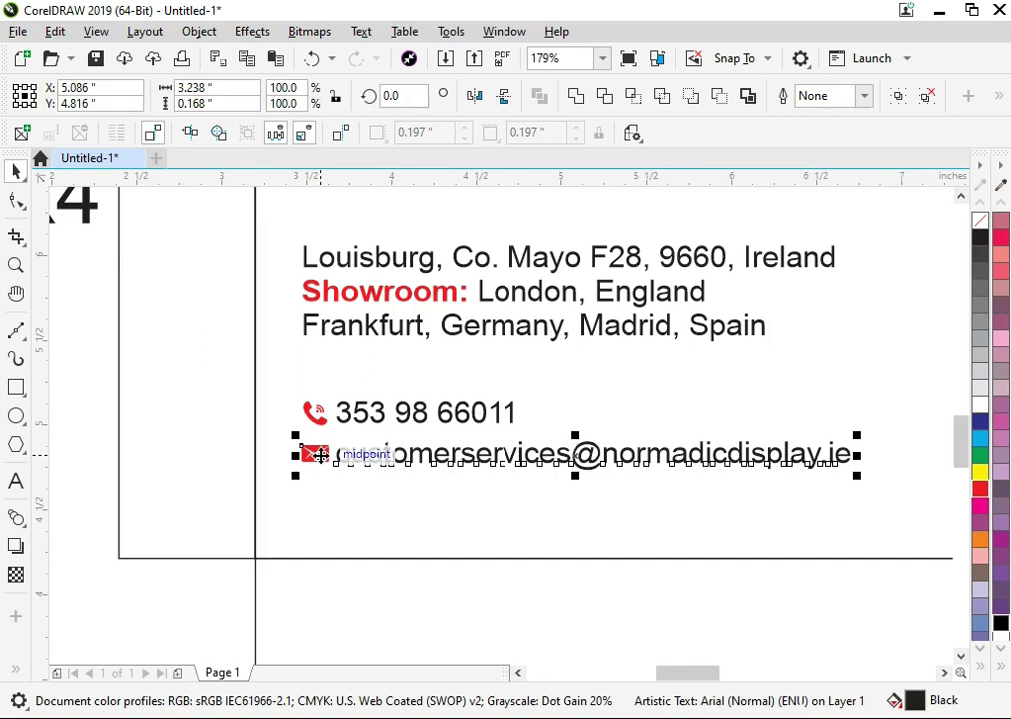
left_click(338, 478)
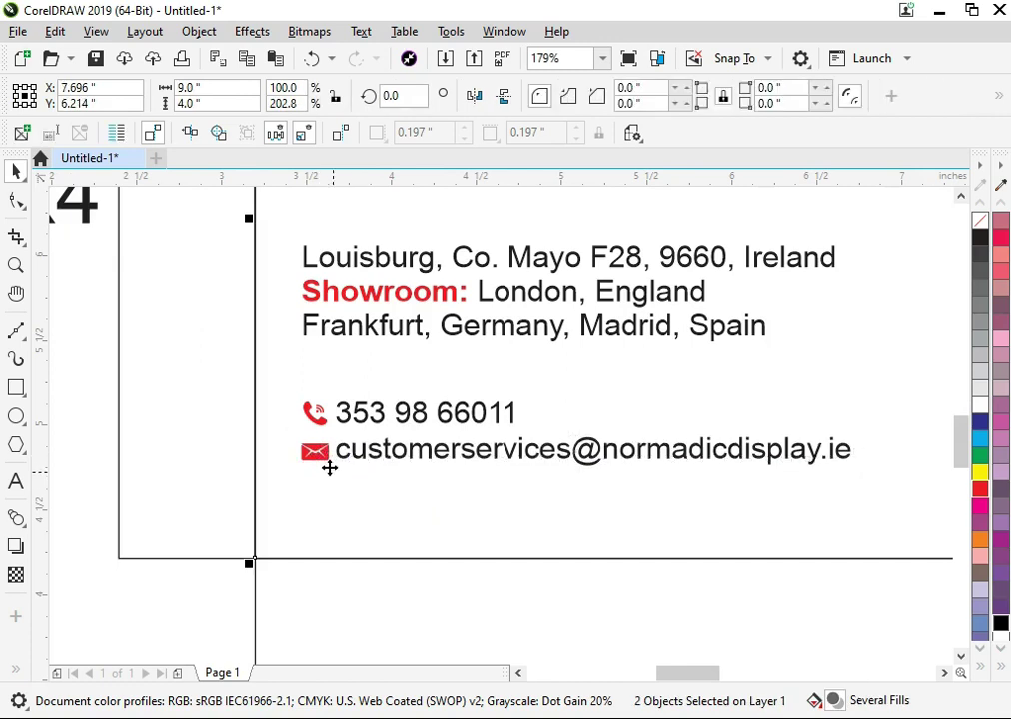
left_click(319, 460)
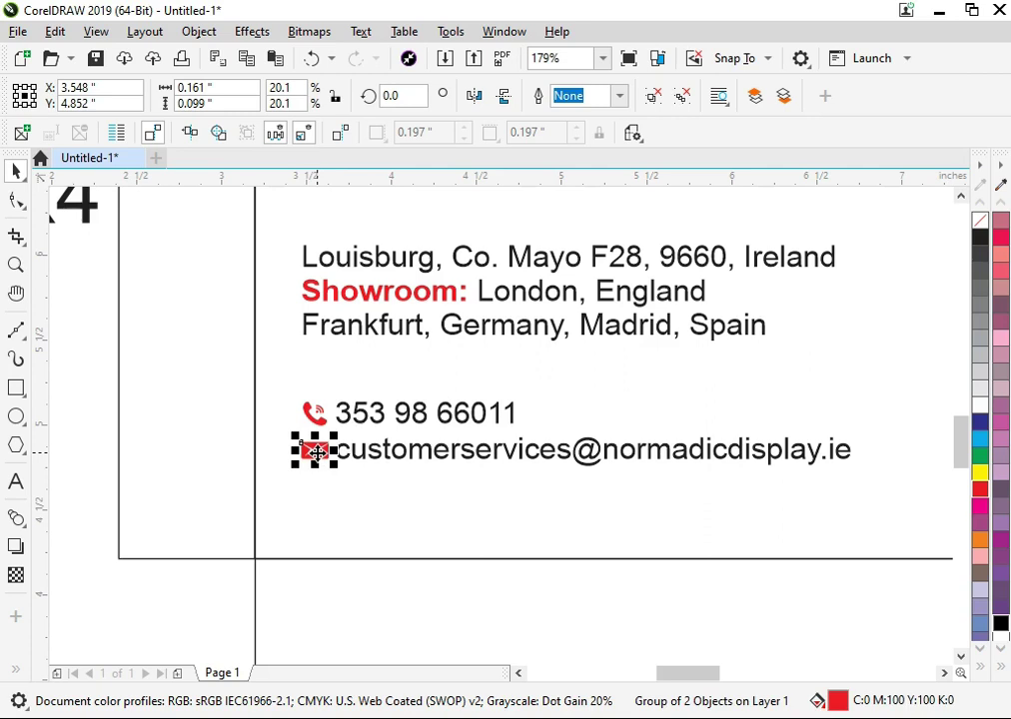
scroll(314, 450, "down", 3)
key("Escape")
scroll(228, 440, "down", 5)
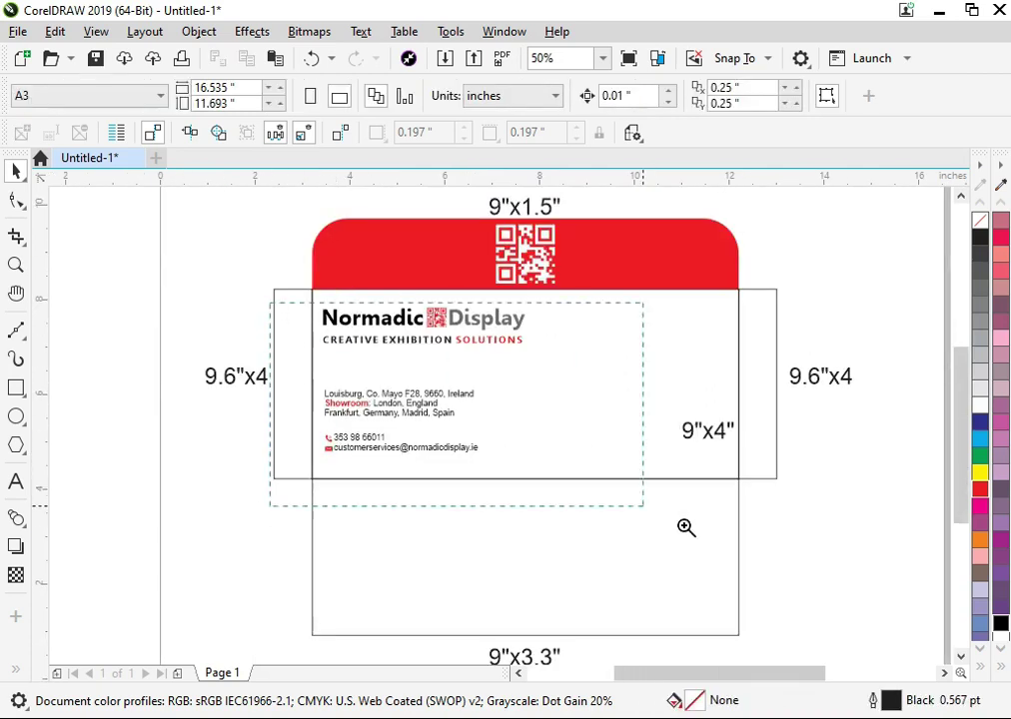
- Nudge the 9"x4" label up and draw a red bar along the card's bottom edge
scroll(628, 499, "up", 3)
left_click_drag(660, 430, 662, 395)
left_click(792, 523)
left_click_drag(789, 520, 58, 352)
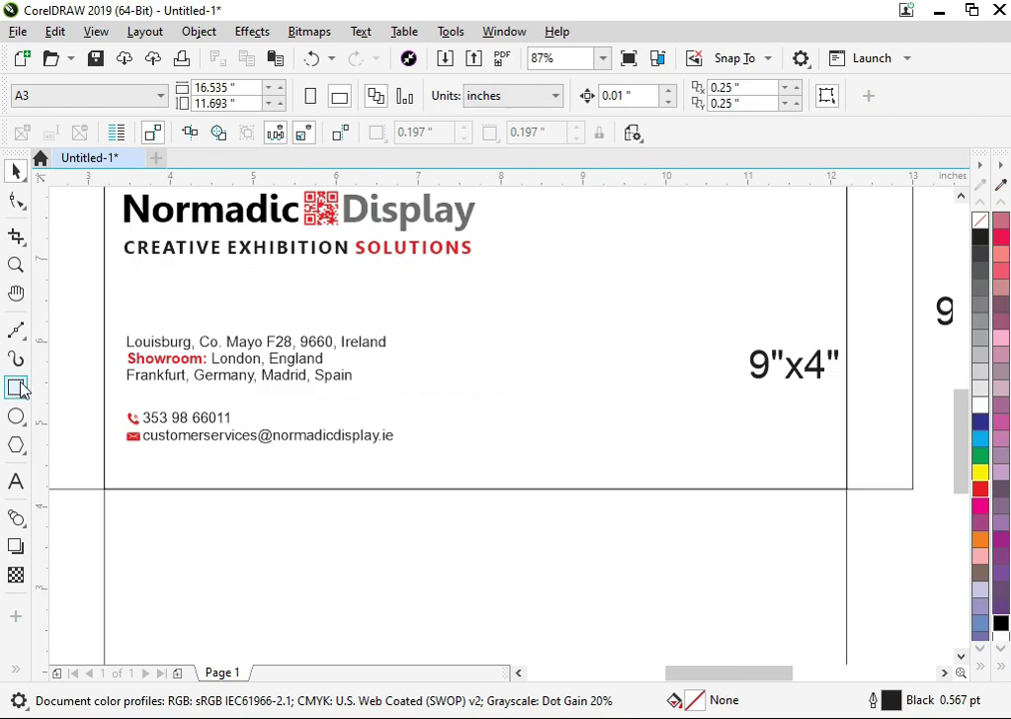
left_click(17, 389)
left_click_drag(104, 461, 848, 488)
key("space")
left_click(979, 490)
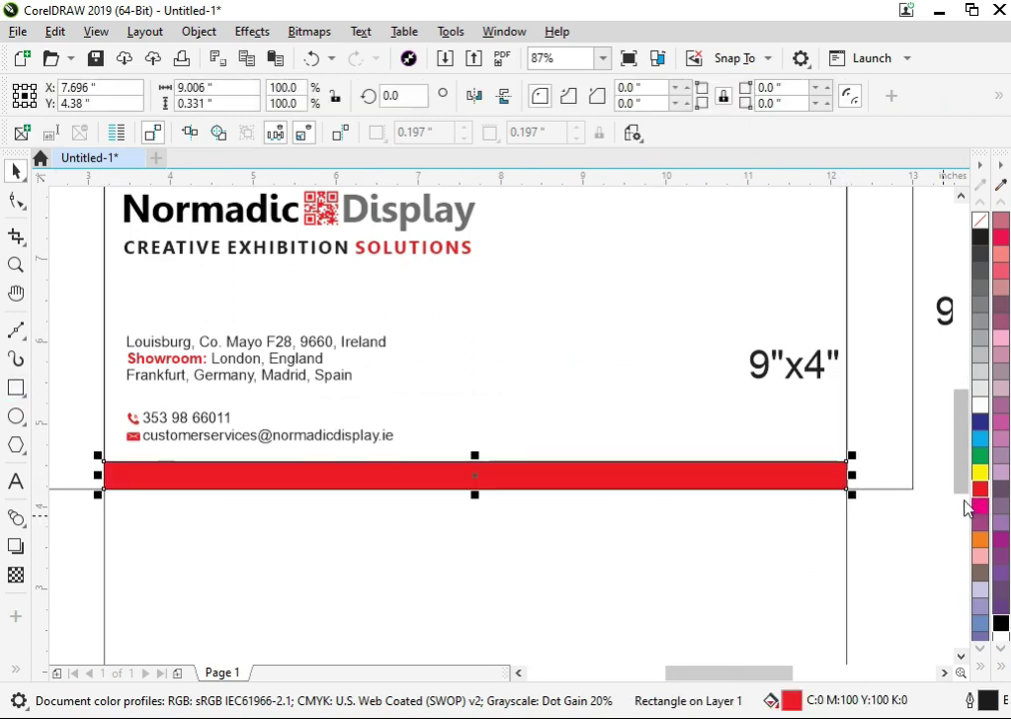
left_click(725, 473)
left_click(217, 480)
- Convert the bar to curves and add a node, lowering the left part into a thin step
key("ctrl+q")
key("F10")
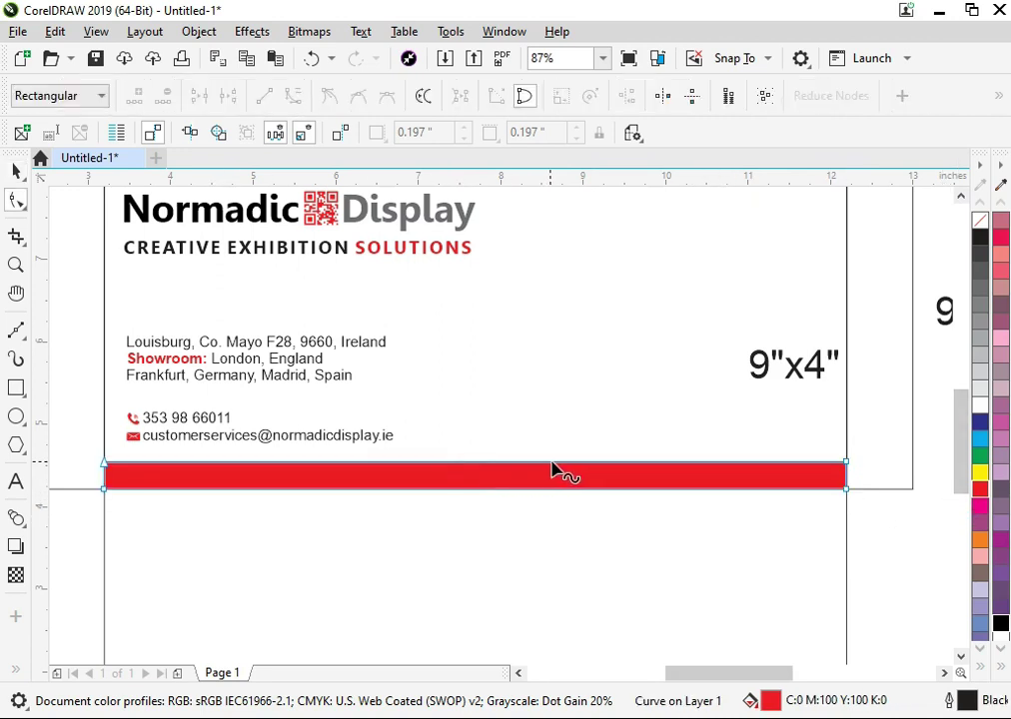
left_click(598, 466)
double_click(585, 465)
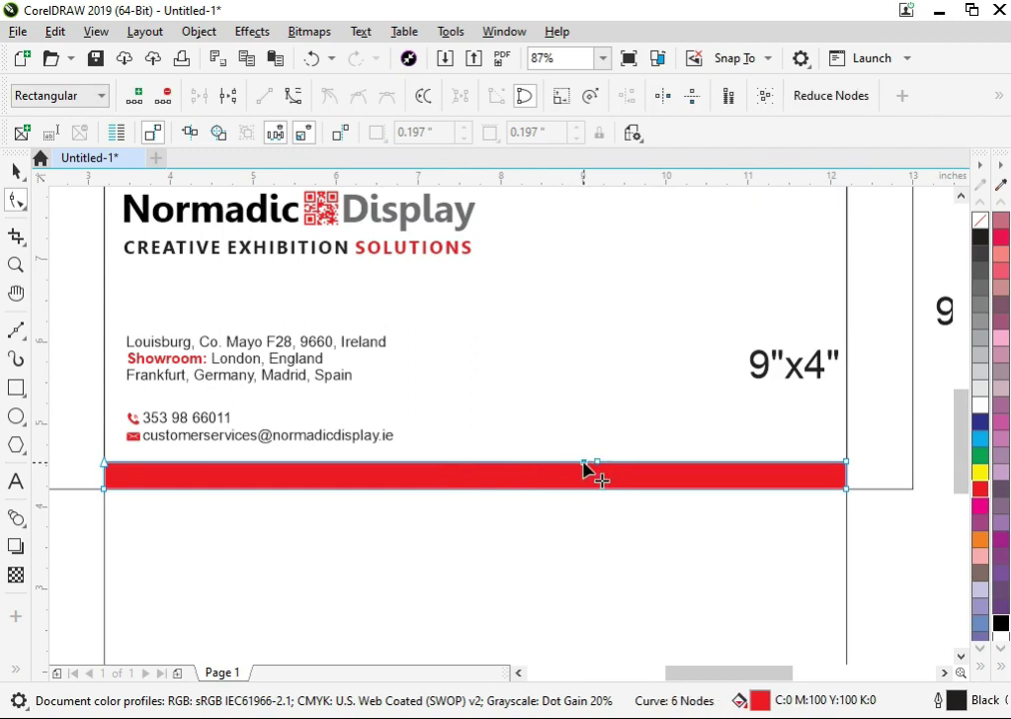
left_click_drag(587, 473, 586, 489)
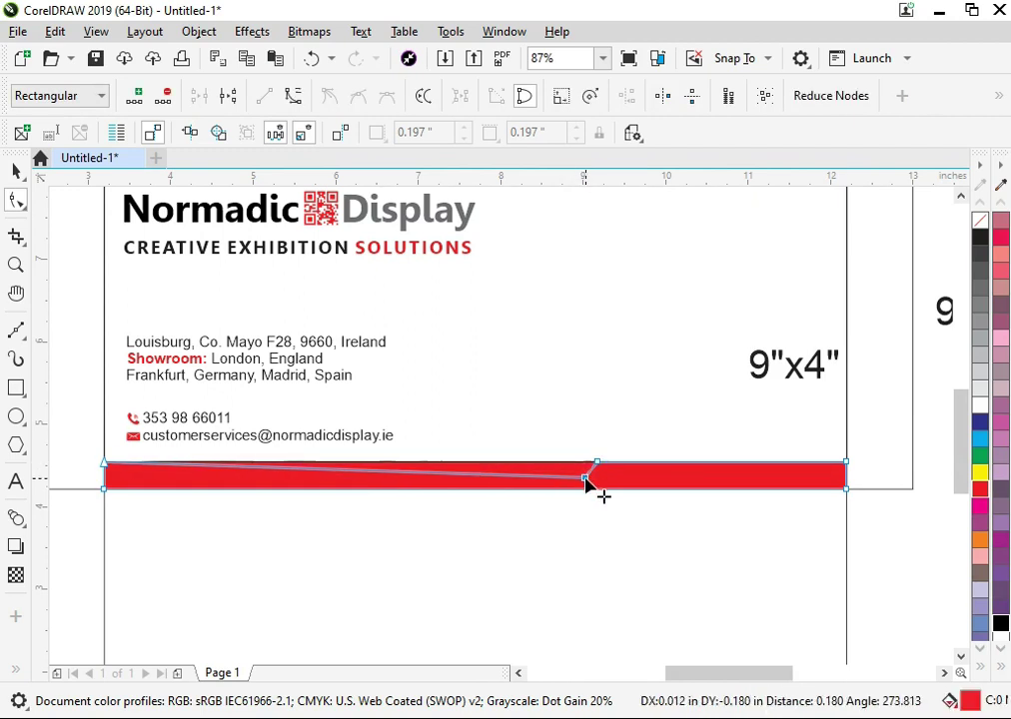
left_click_drag(103, 465, 103, 480)
key("space")
key("space")
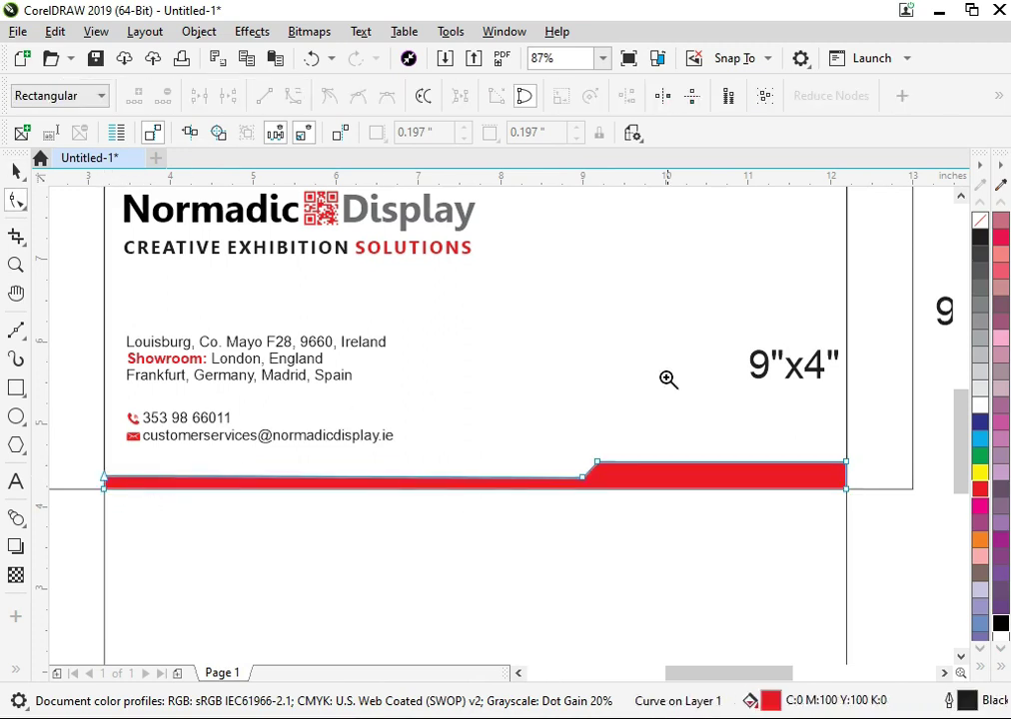
scroll(103, 484, "up", 2)
left_click_drag(106, 413, 273, 450)
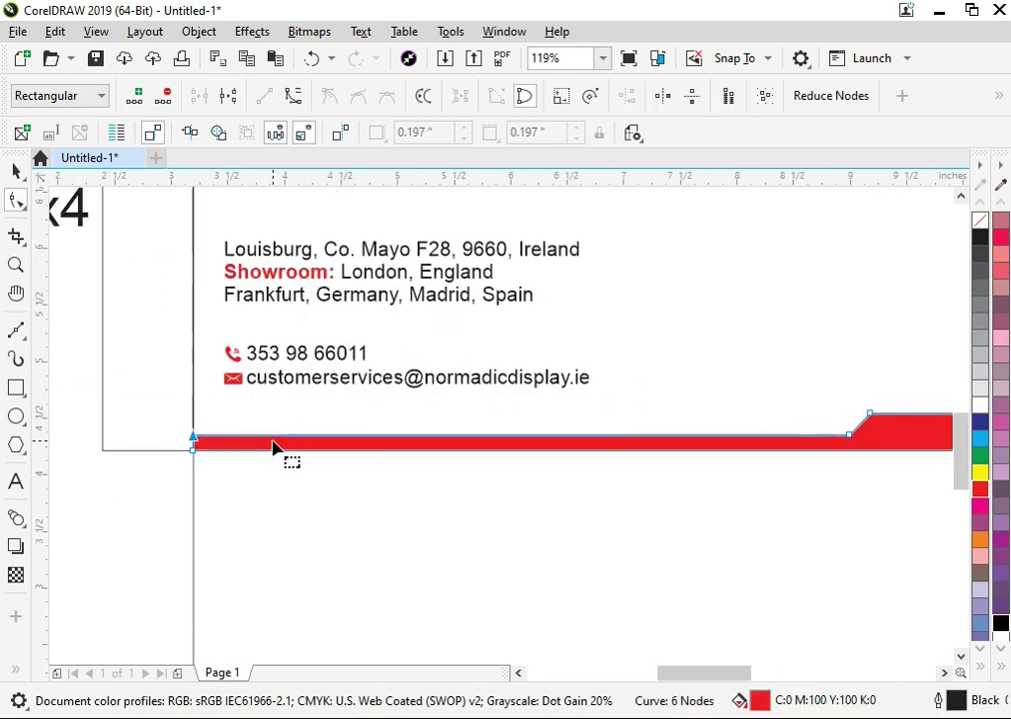
- Drag a copy of the email address text onto the red stripe
key("space")
scroll(560, 413, "down", 3)
scroll(905, 181, "up", 3)
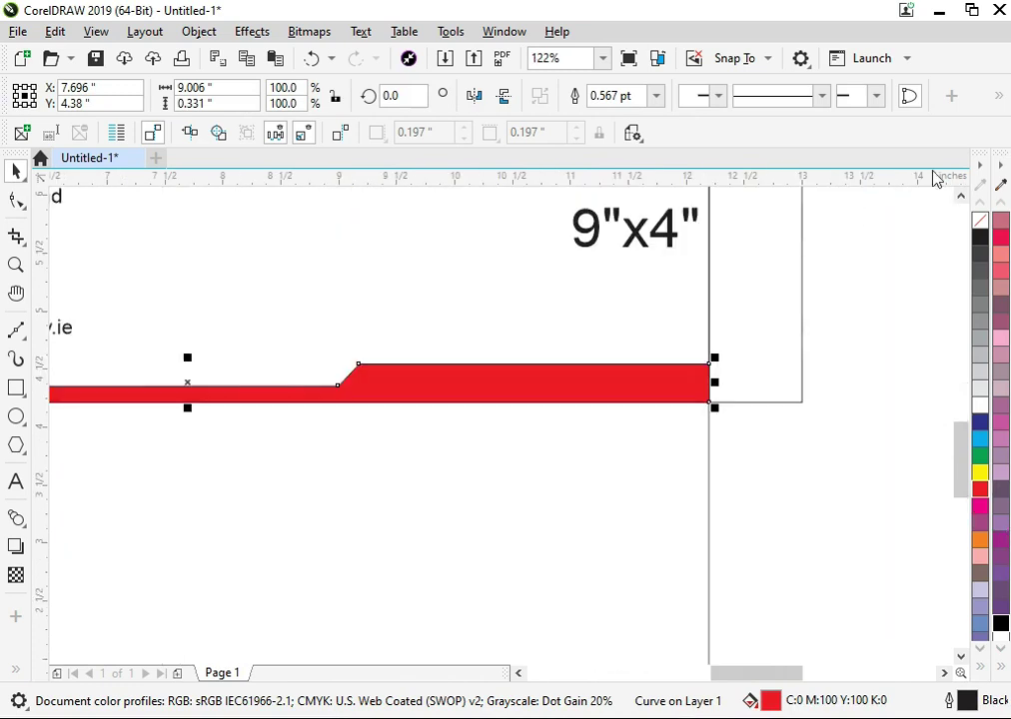
left_click(763, 435)
scroll(762, 436, "down", 3)
scroll(400, 257, "up", 1)
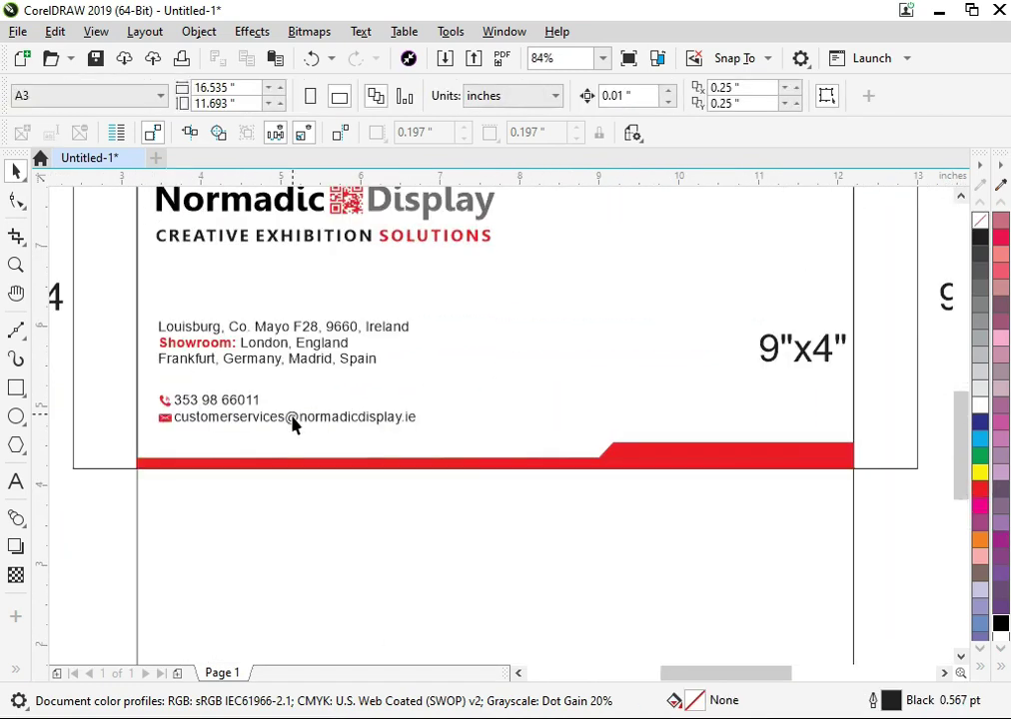
left_click(497, 419)
left_click_drag(497, 419, 733, 458)
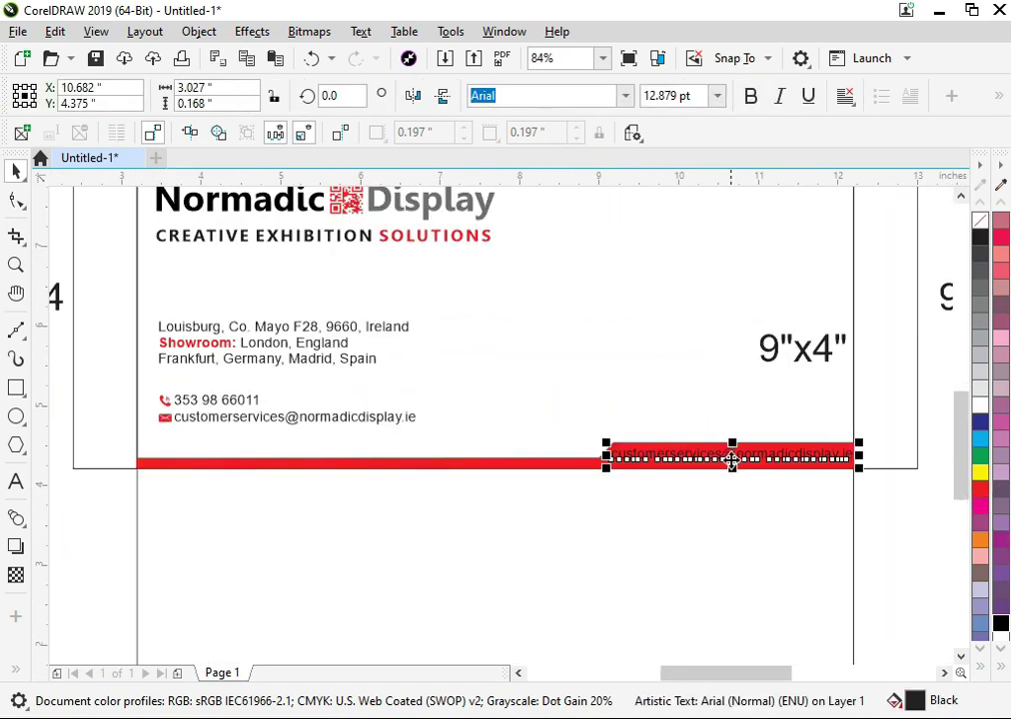
scroll(636, 396, "up", 3)
double_click(467, 430)
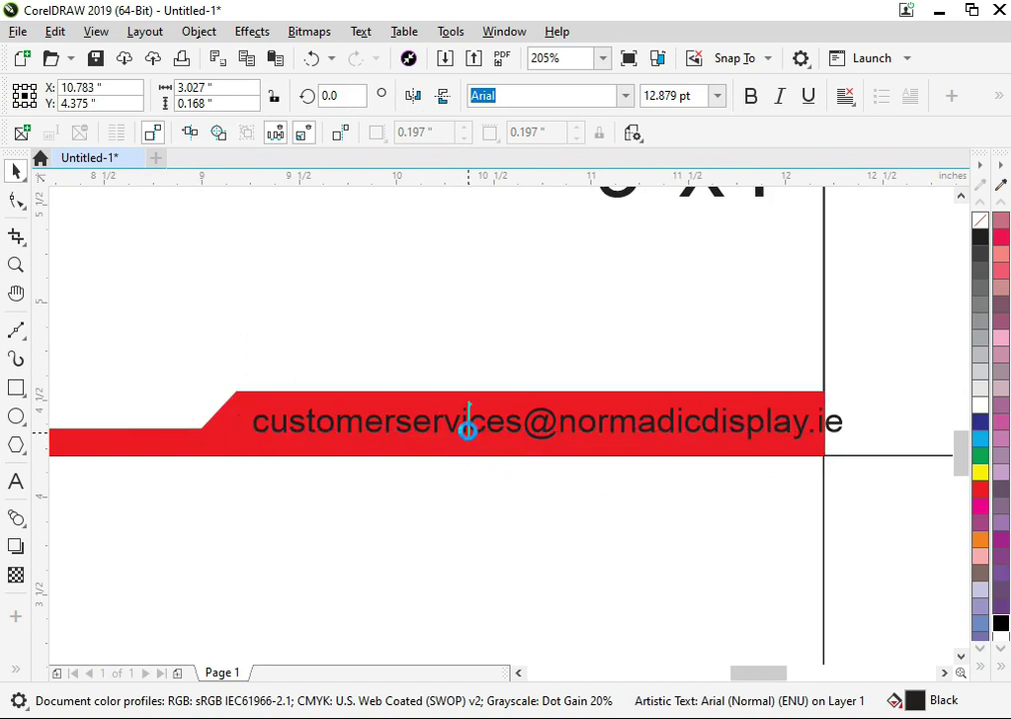
type("www.normadicdisplay")
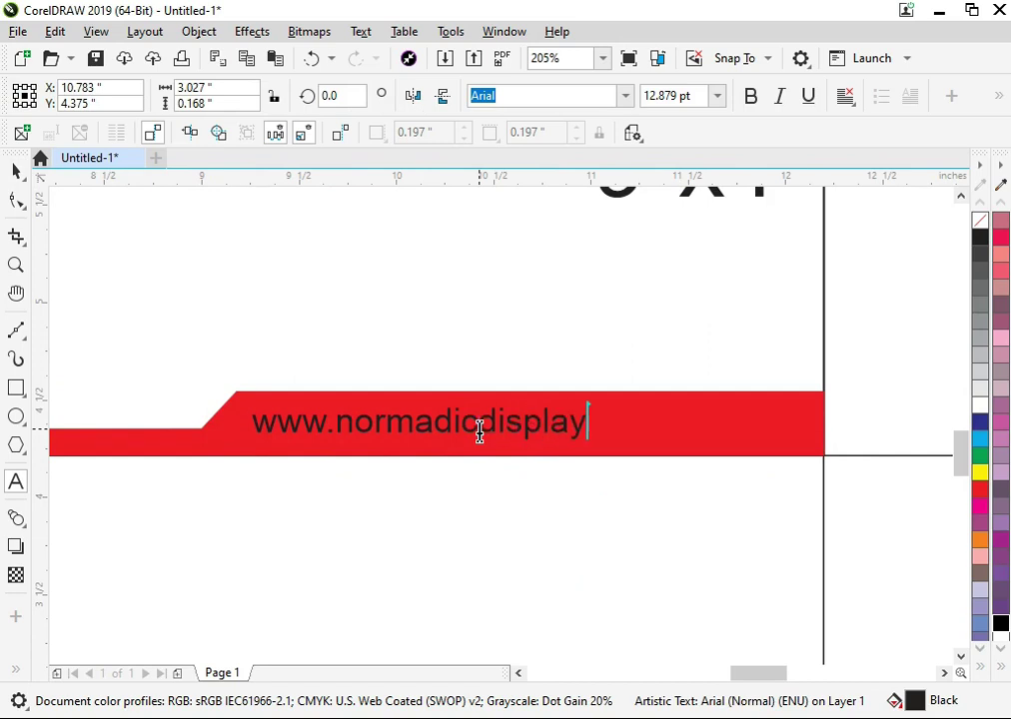
type(".au")
left_click(16, 172)
left_click(751, 95)
left_click_drag(654, 433, 692, 434)
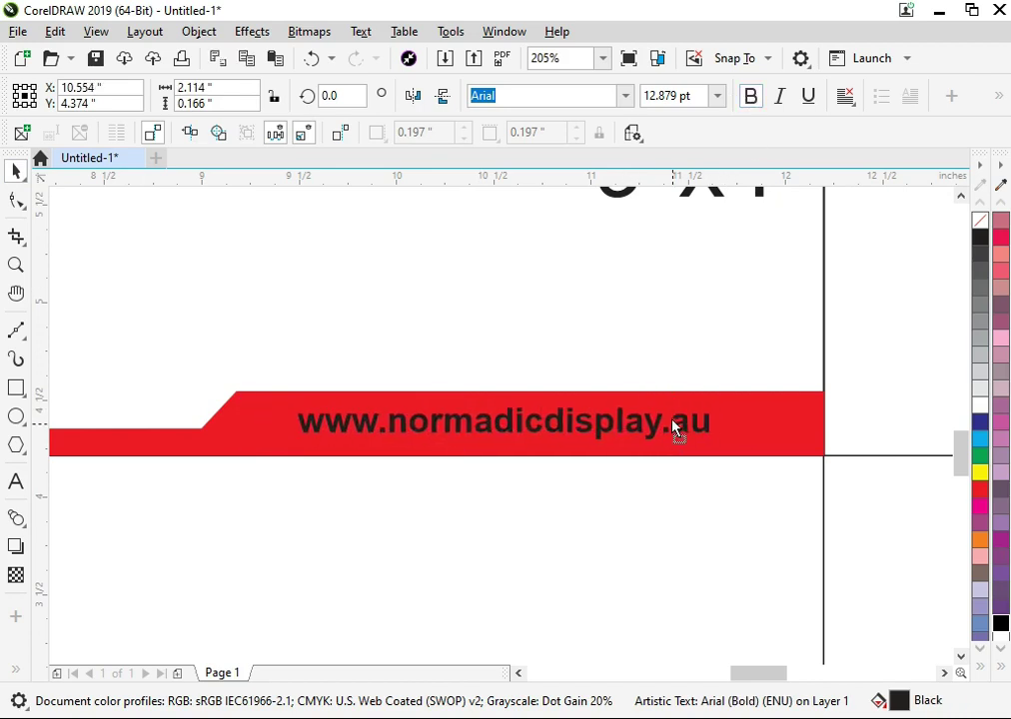
key("Escape")
scroll(842, 494, "down", 3)
- Draw a thin rectangle bar above the red stripe and fill it black
scroll(689, 438, "down", 4)
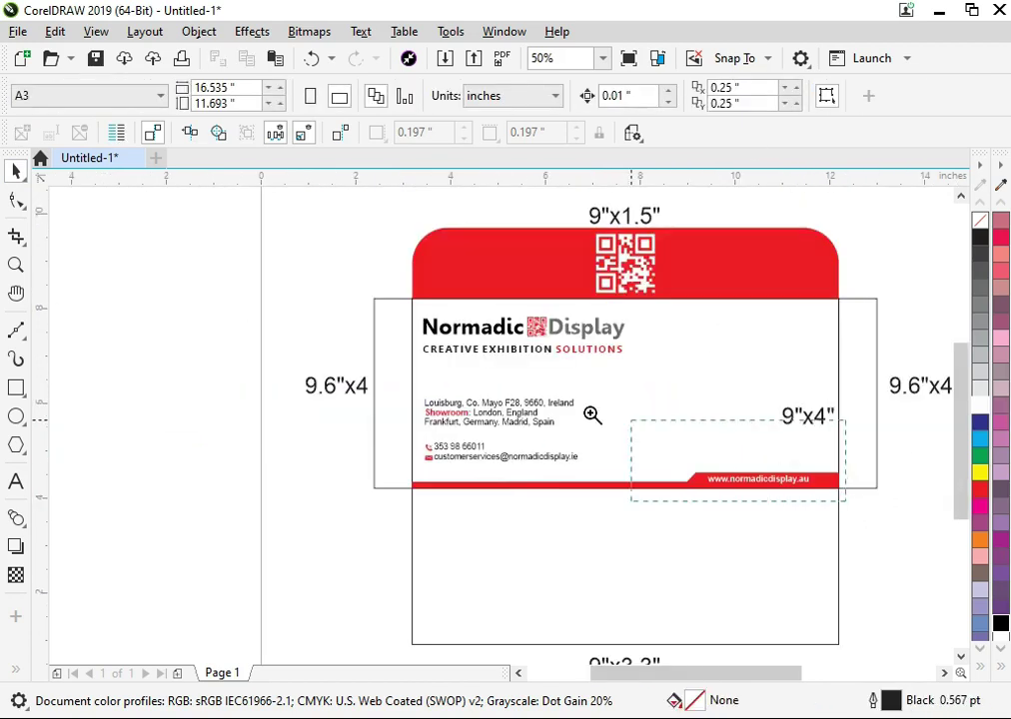
scroll(297, 385, "up", 3)
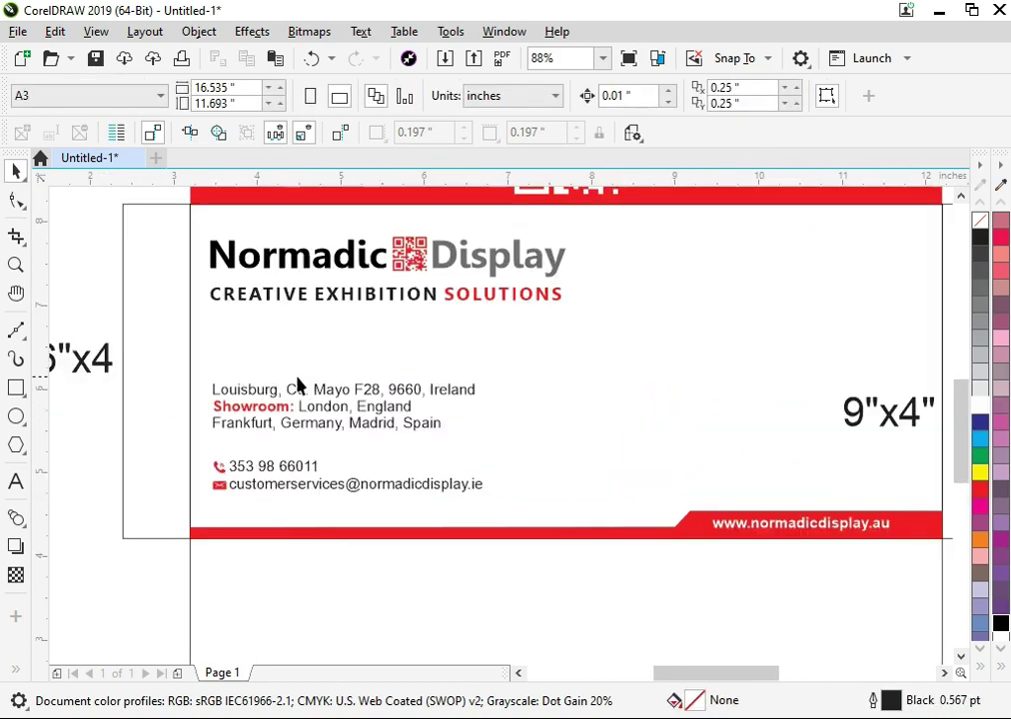
left_click(16, 388)
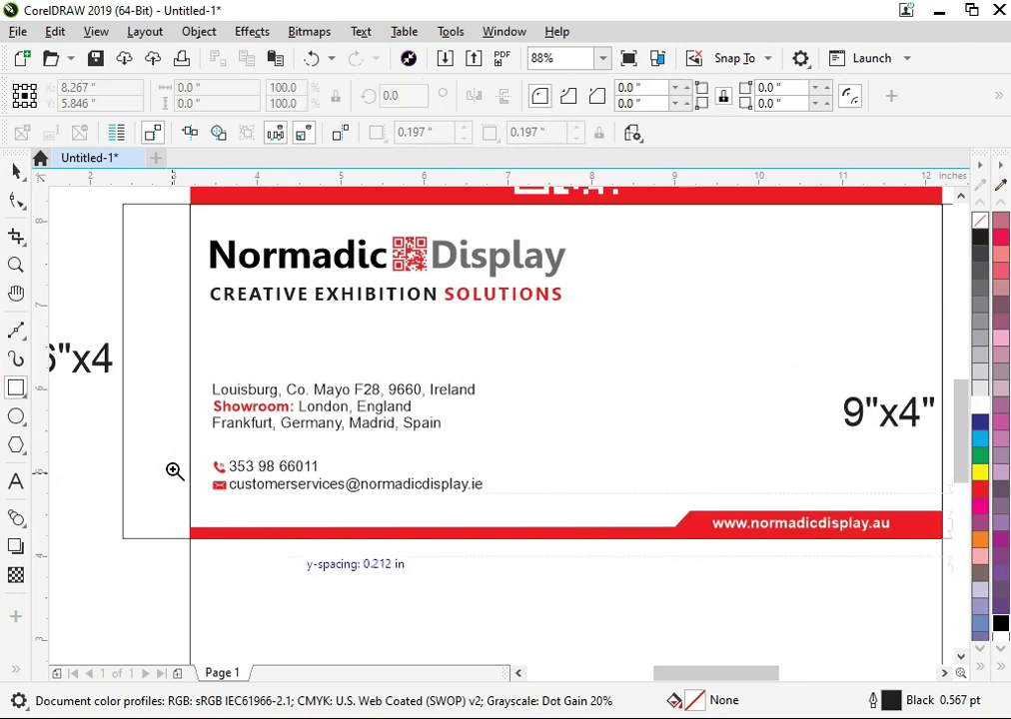
scroll(479, 490, "up", 1)
left_click_drag(75, 408, 717, 409)
key("space")
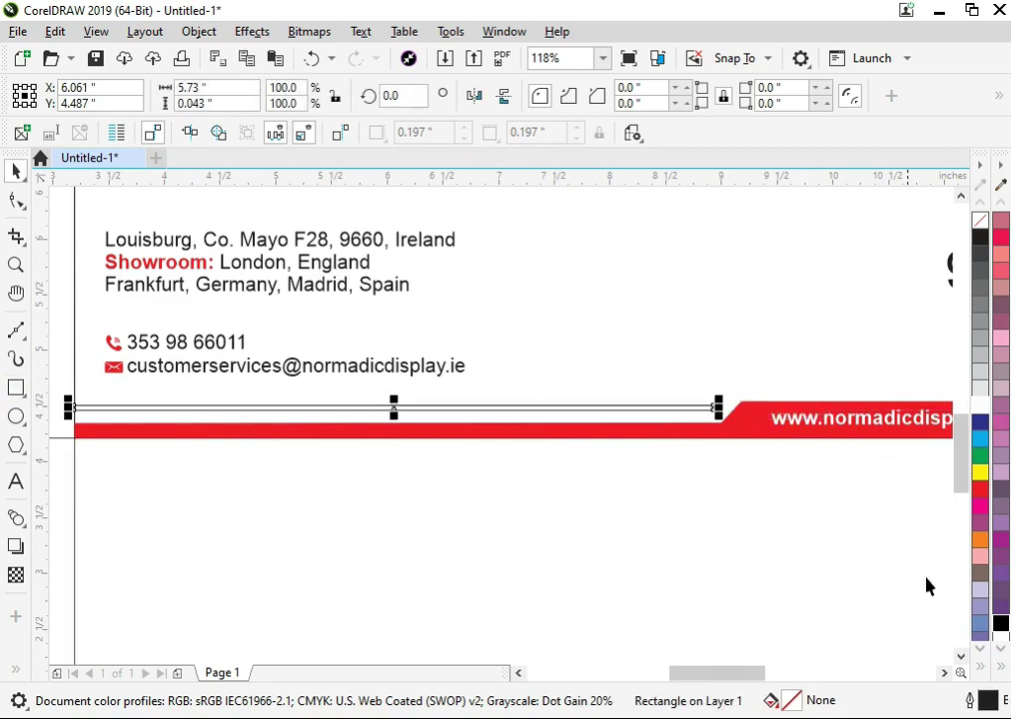
left_click(980, 236)
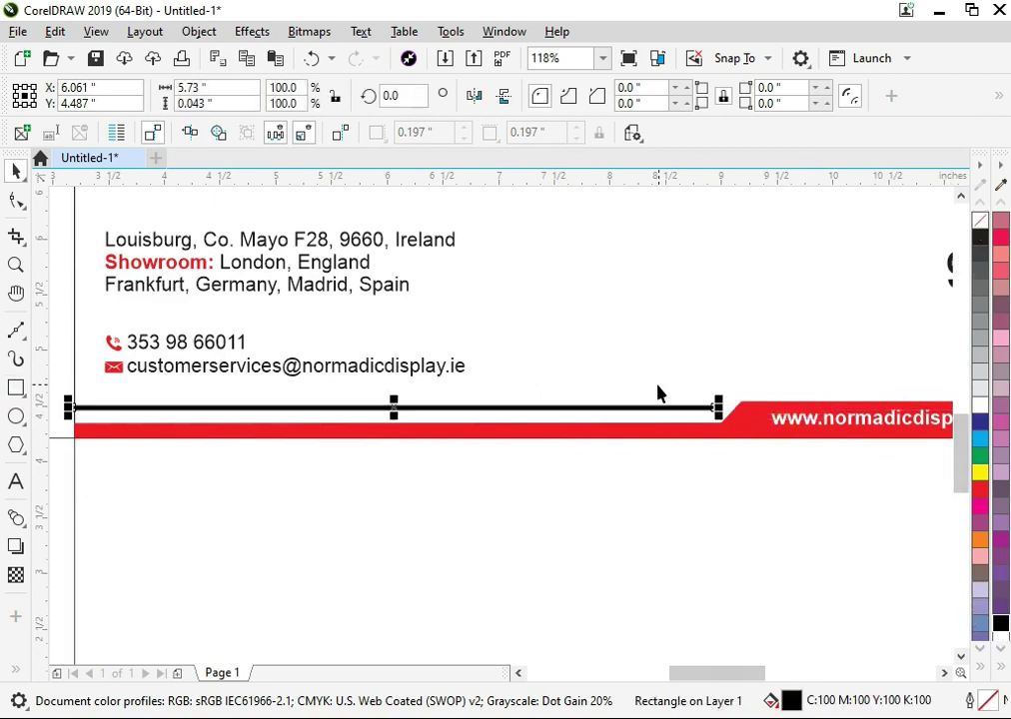
- Nudge the black bar down twice and stretch it to meet the red step
key("F2")
left_click_drag(718, 376, 339, 470)
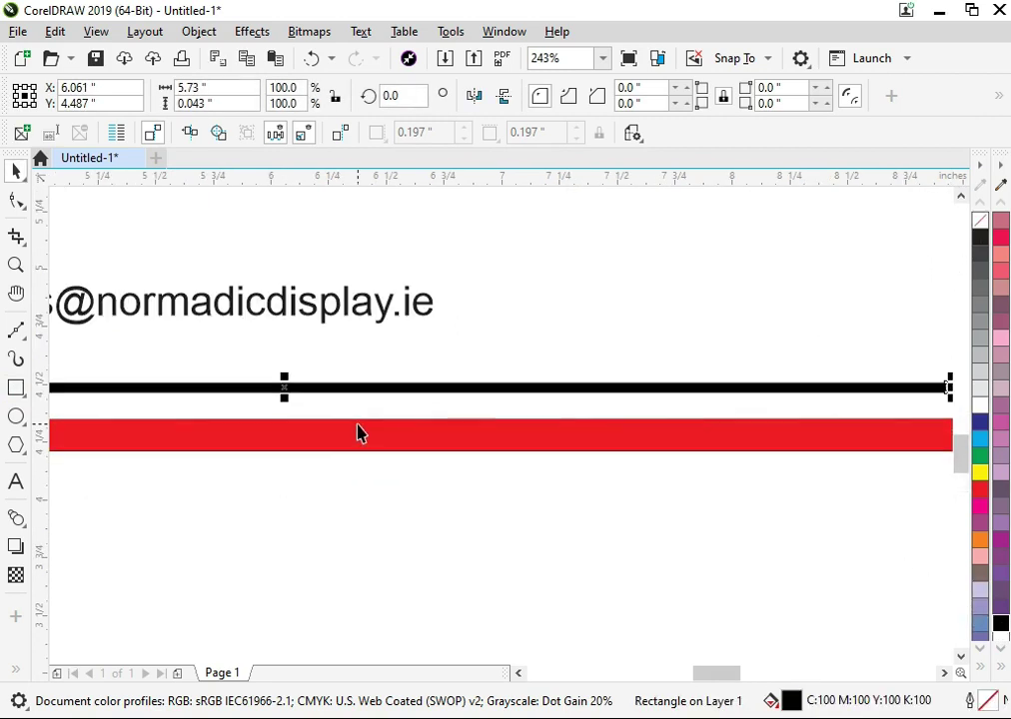
key("Down")
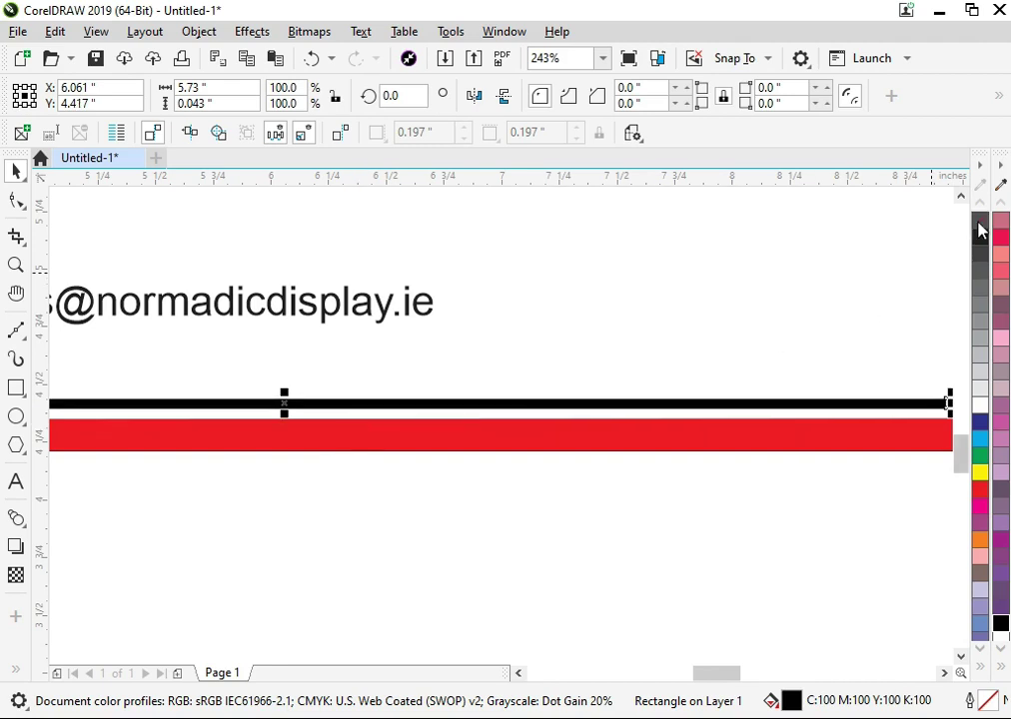
scroll(737, 386, "down", 2)
scroll(713, 402, "up", 3)
key("Down")
key("Down")
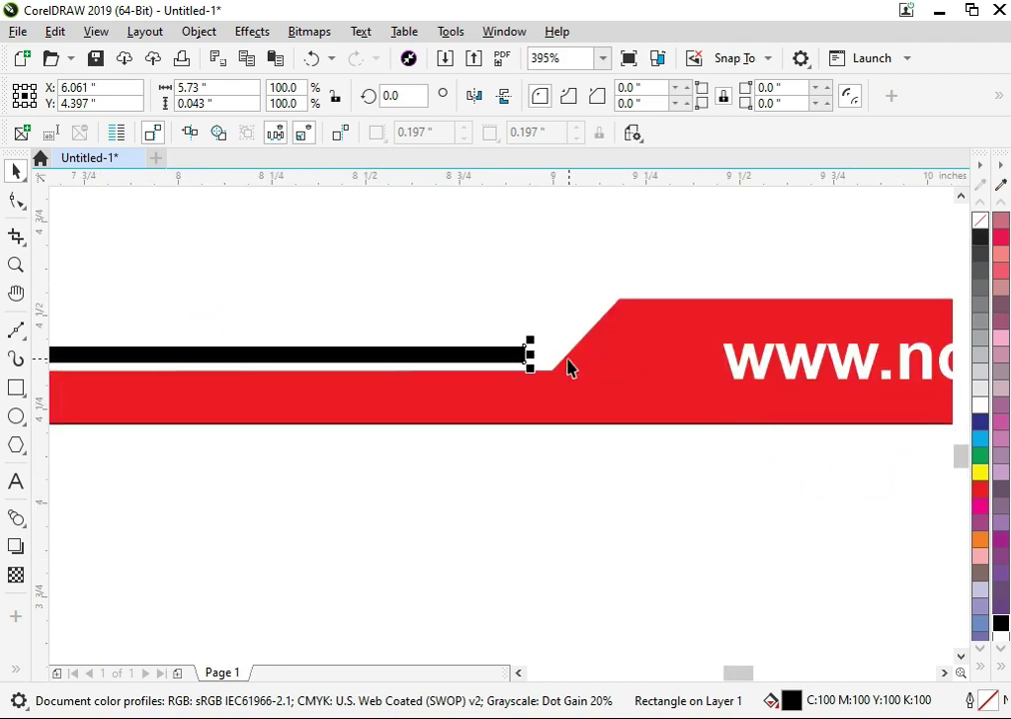
left_click(584, 300)
left_click_drag(479, 410, 521, 410)
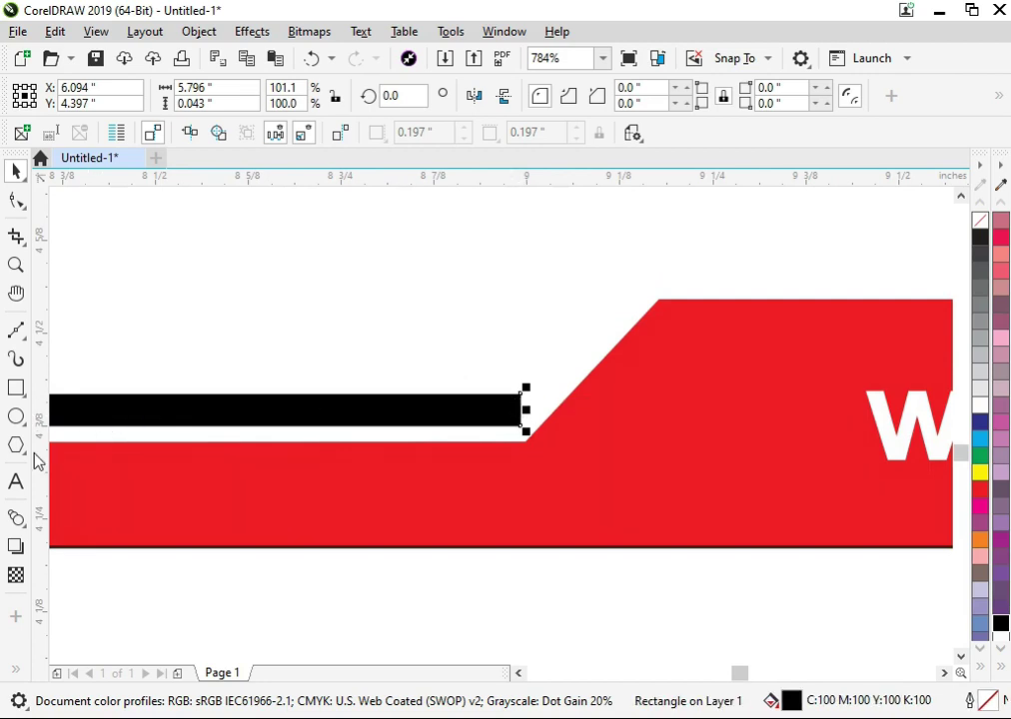
- Type a temporary 'Q+Q' note in smaller text on the card, then delete it
left_click(17, 482)
left_click(133, 345)
key("ctrl+KP_2")
key("ctrl+KP_2")
key("ctrl+KP_2")
key("ctrl+KP_2")
key("ctrl+KP_2")
type("Q")
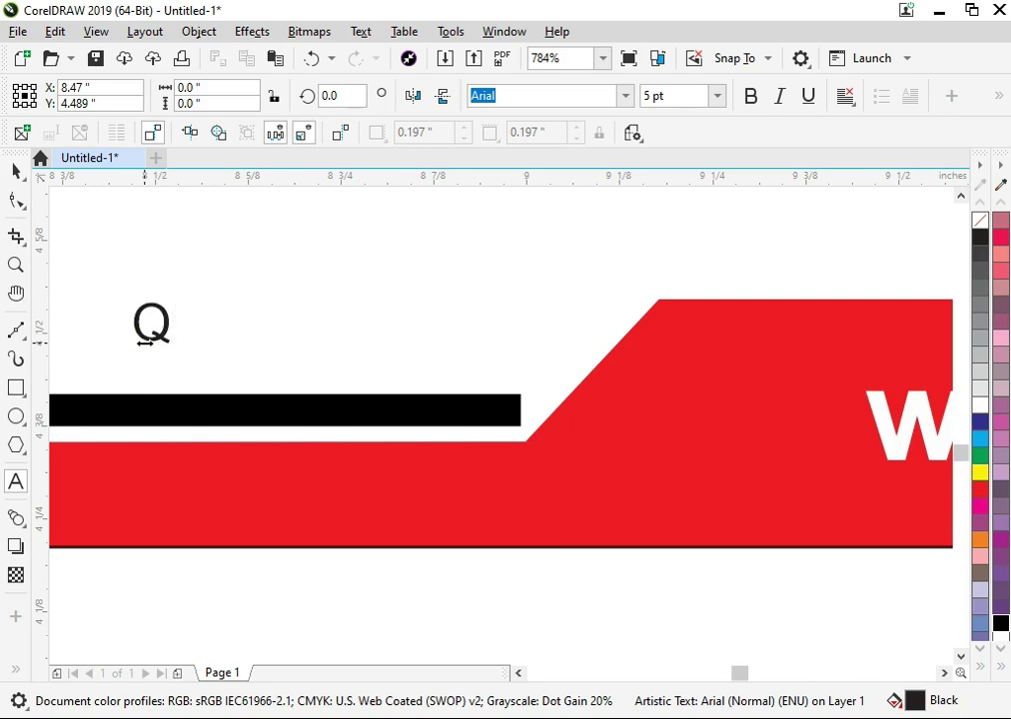
key("BackSpace")
type("ctrl")
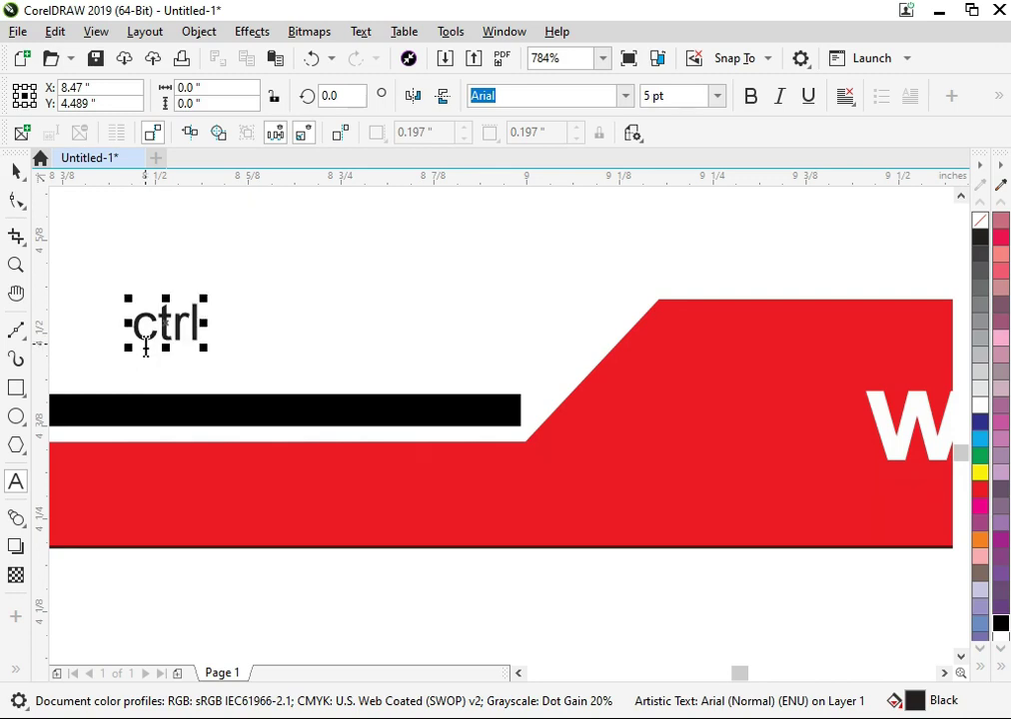
type("+")
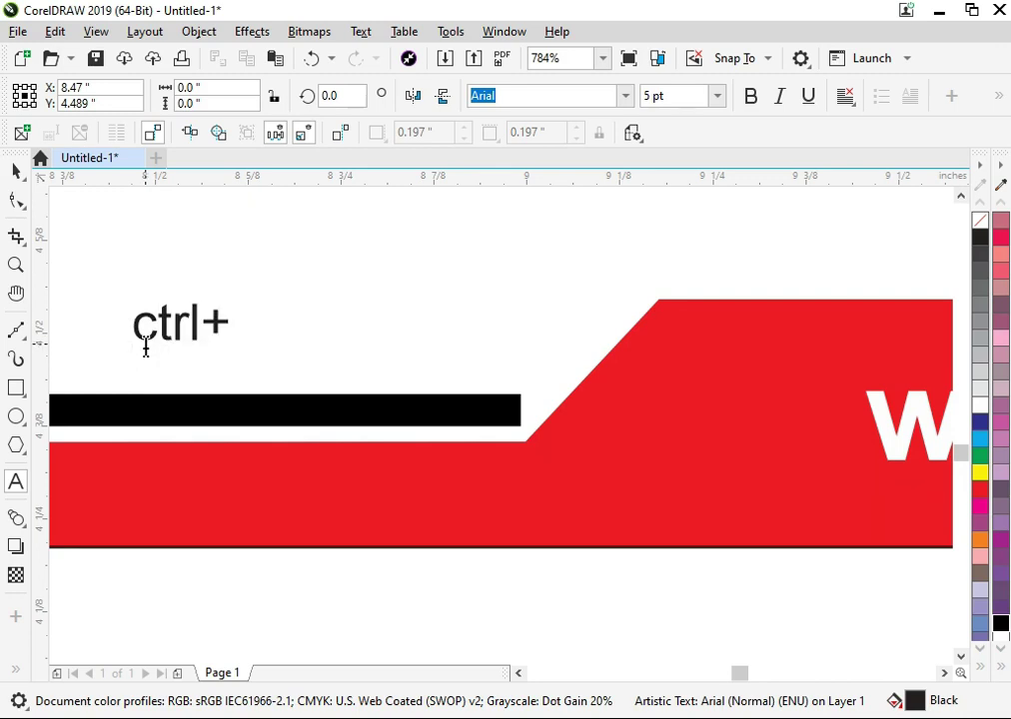
type("Q")
key("Delete")
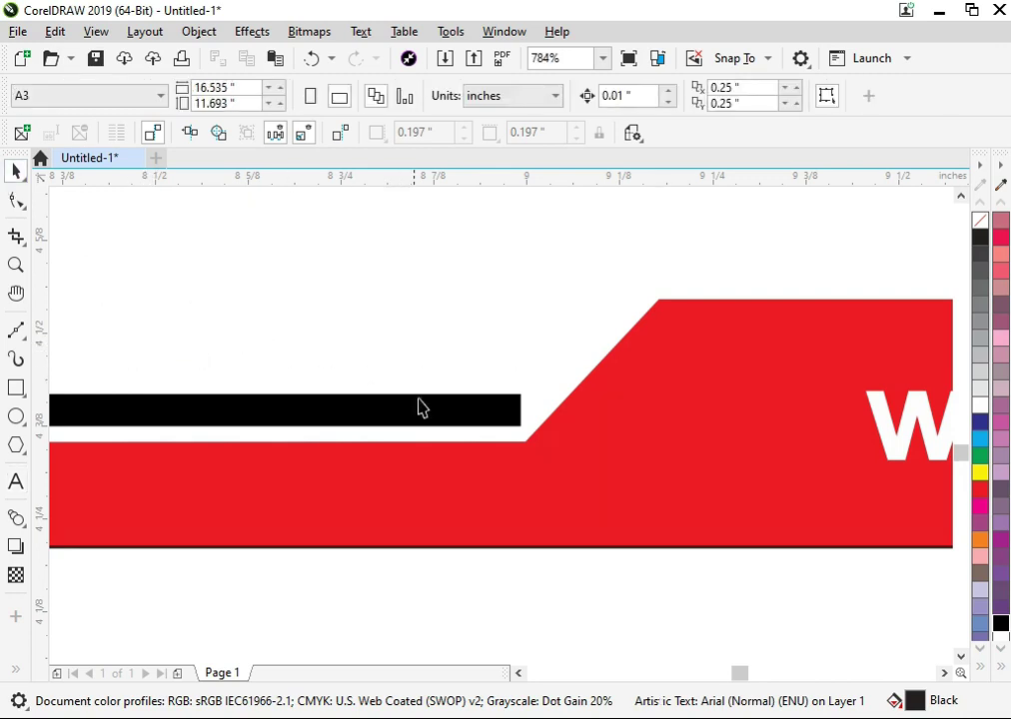
- Convert the black bar to curves and slant its right-end nodes to match the red diagonal
left_click(518, 420)
key("ctrl+q")
key("F10")
mouse_move(520, 425)
left_mouse_down()
mouse_move(501, 424)
mouse_move(541, 398)
left_mouse_up()
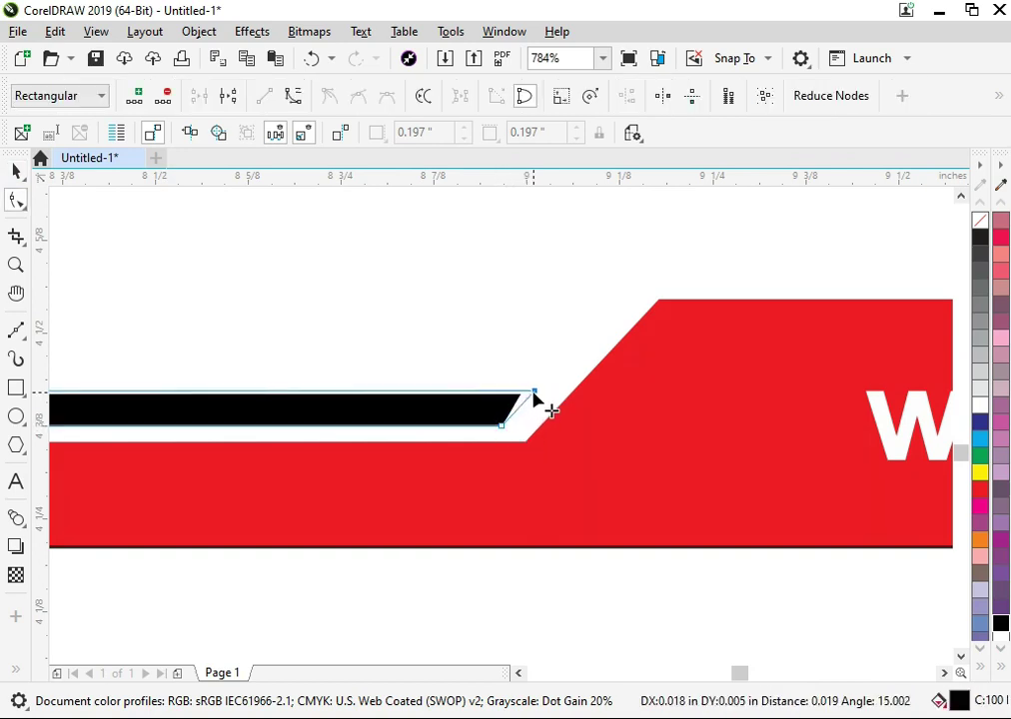
left_click_drag(438, 349, 562, 445)
key("Right")
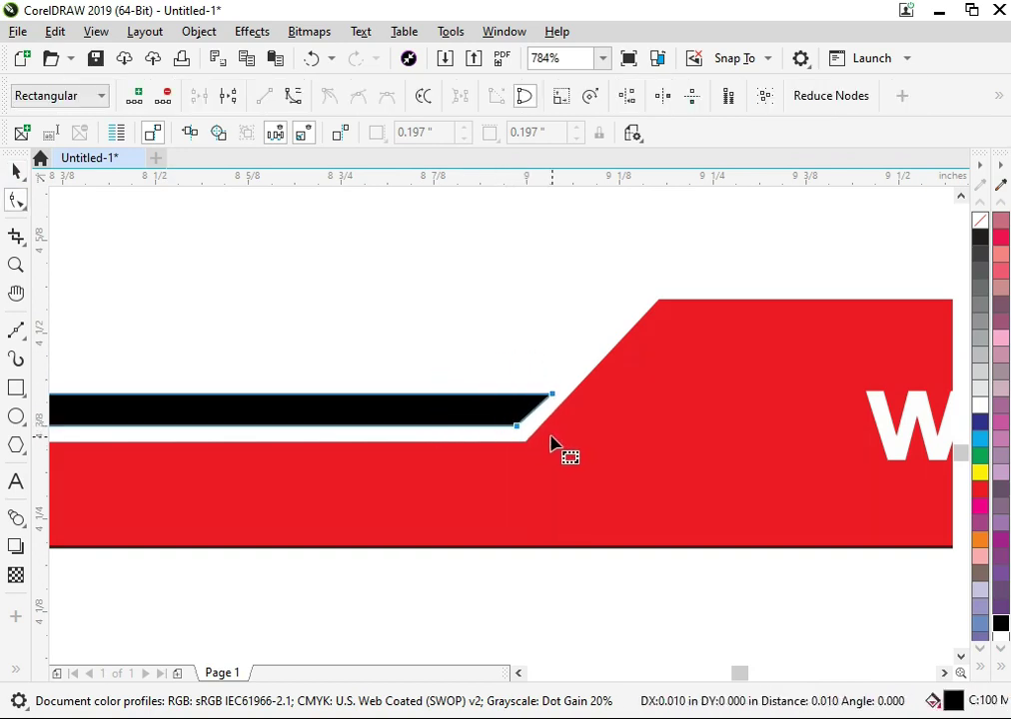
key("F2")
left_click_drag(462, 235, 673, 532)
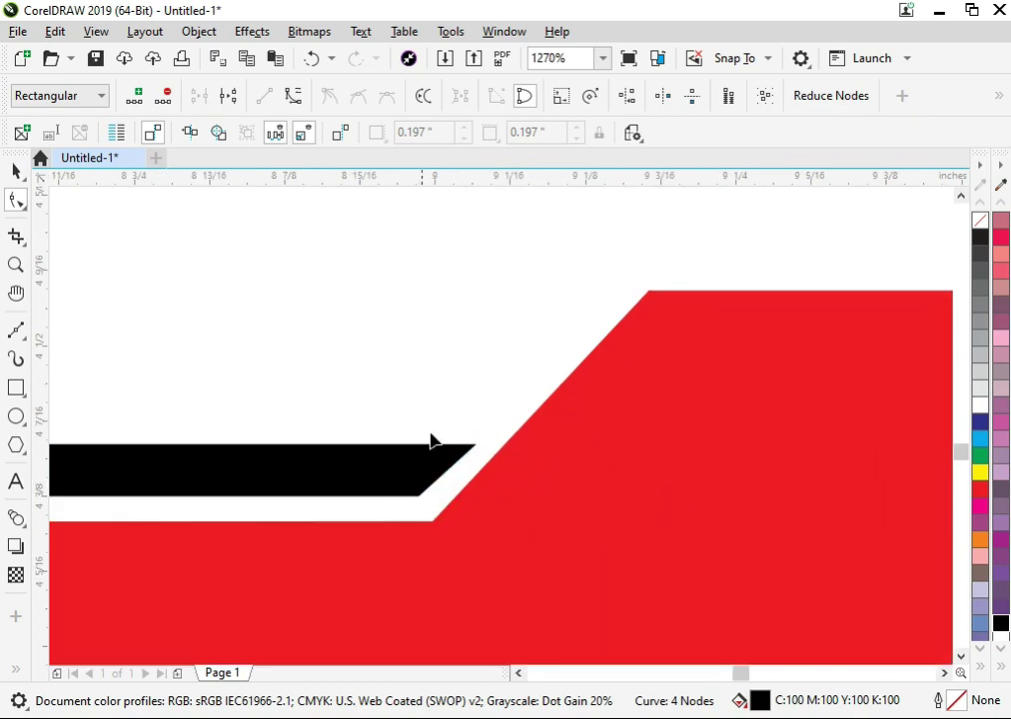
left_click_drag(480, 452, 478, 458)
key("space")
scroll(478, 457, "down", 4)
scroll(471, 475, "down", 4)
- Preview the whole layout in full screen
key("Escape")
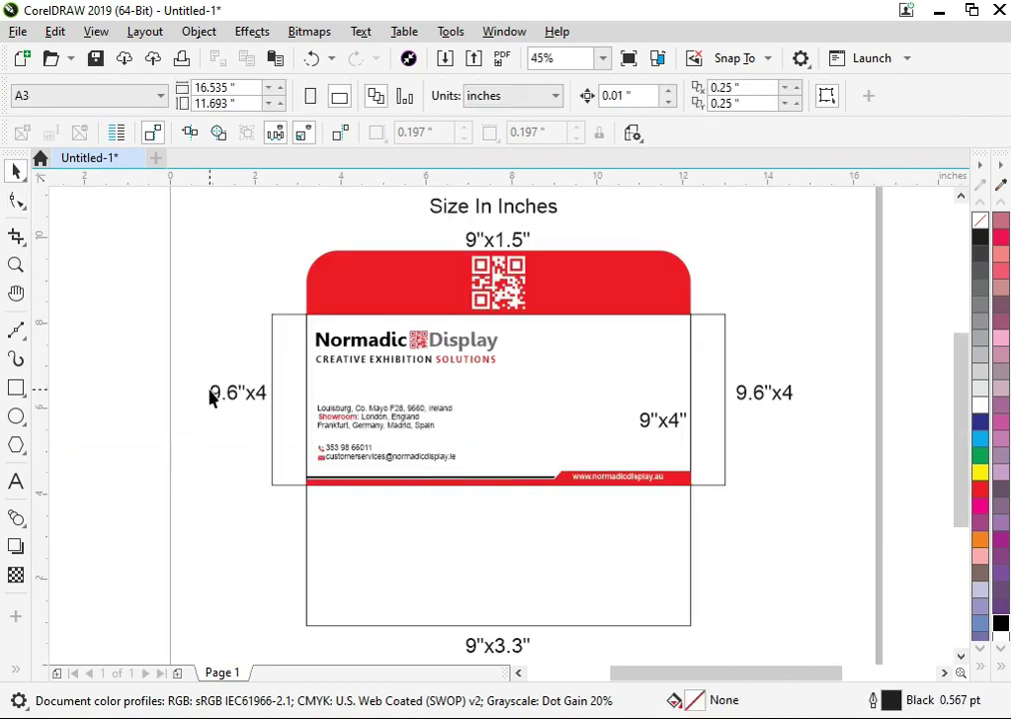
key("F9")
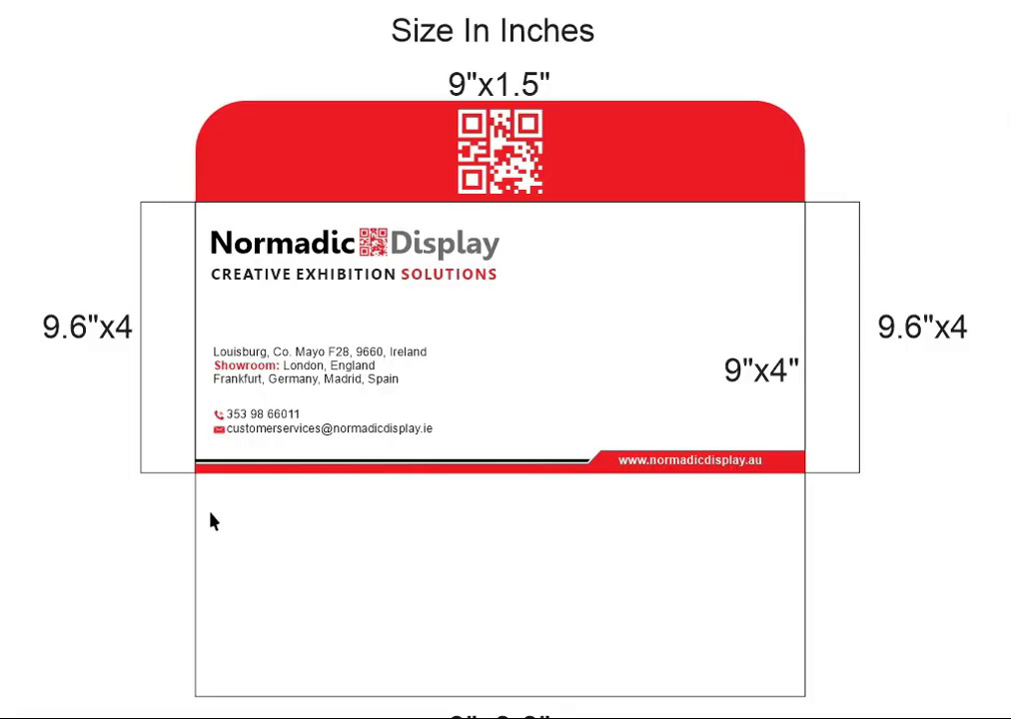
key("Escape")
scroll(767, 505, "down", 1)
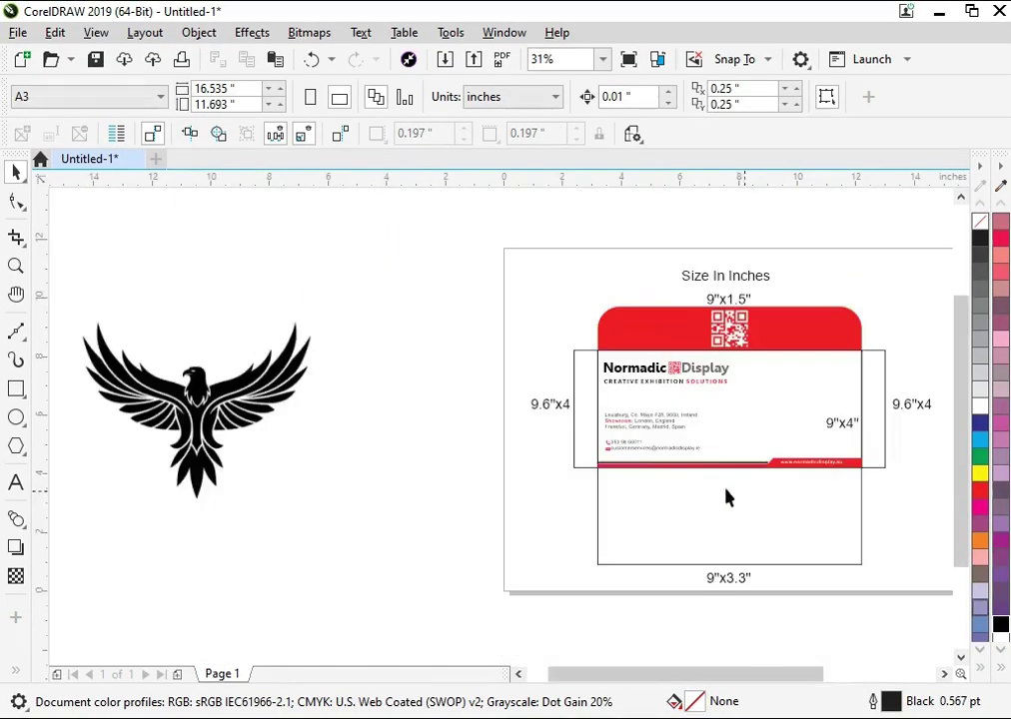
- Move the eagle bitmap closer and trace it with Outline Trace as Clipart
left_click_drag(266, 363, 400, 369)
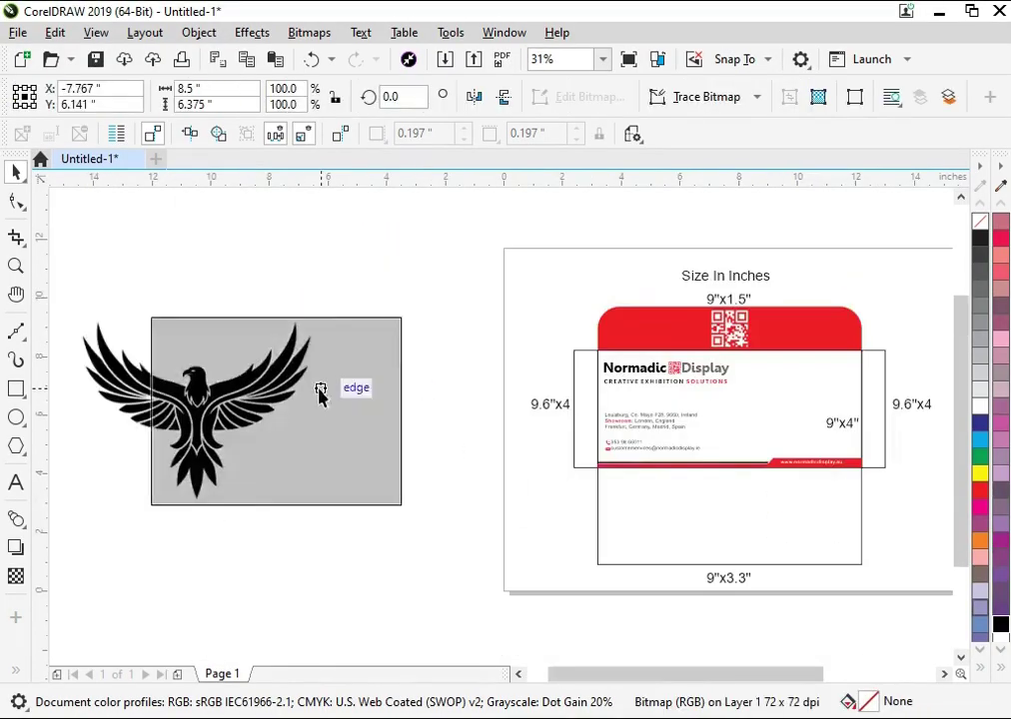
left_click(707, 98)
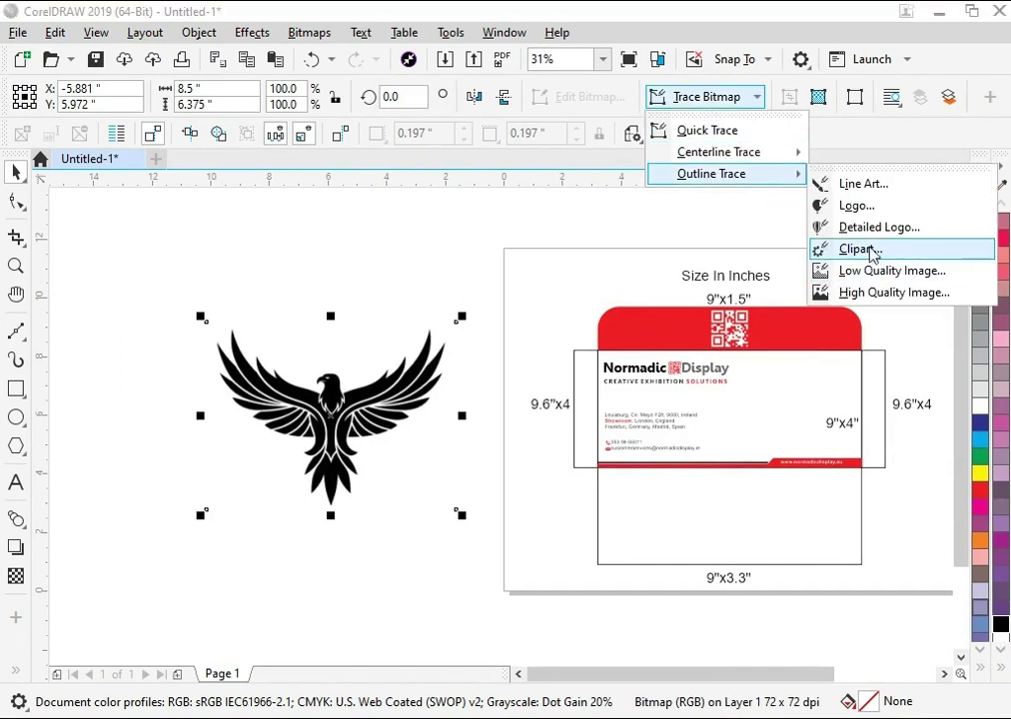
left_click(874, 255)
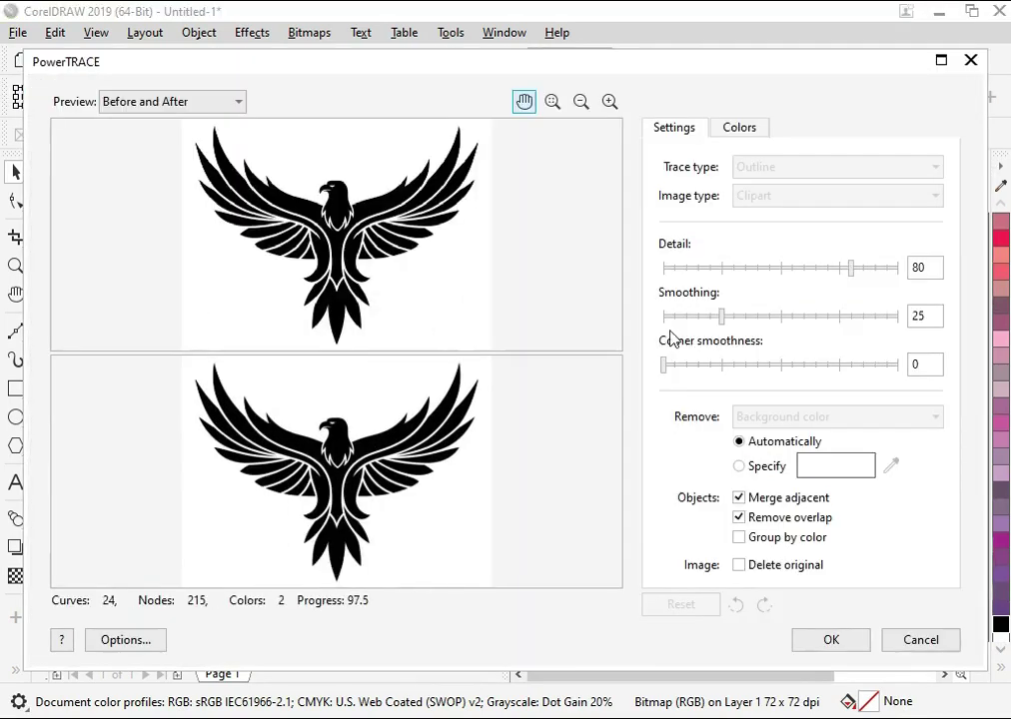
left_click(843, 650)
- Colour the traced eagle red, move it onto the back flap and shrink it to about 70%
left_click_drag(304, 389, 418, 415)
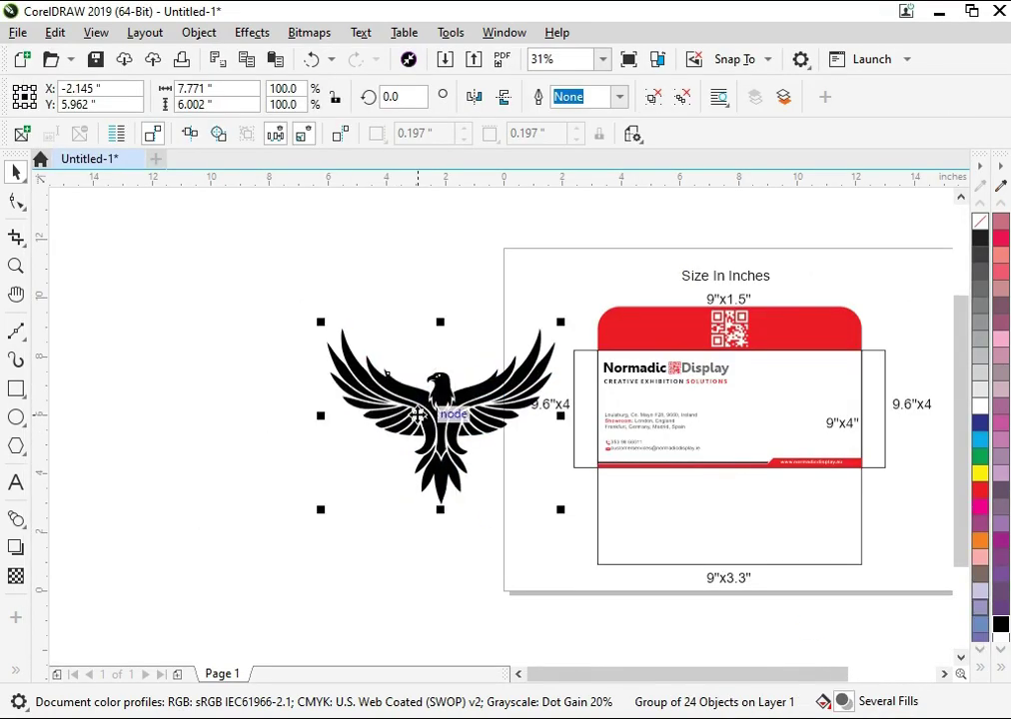
left_click(979, 491)
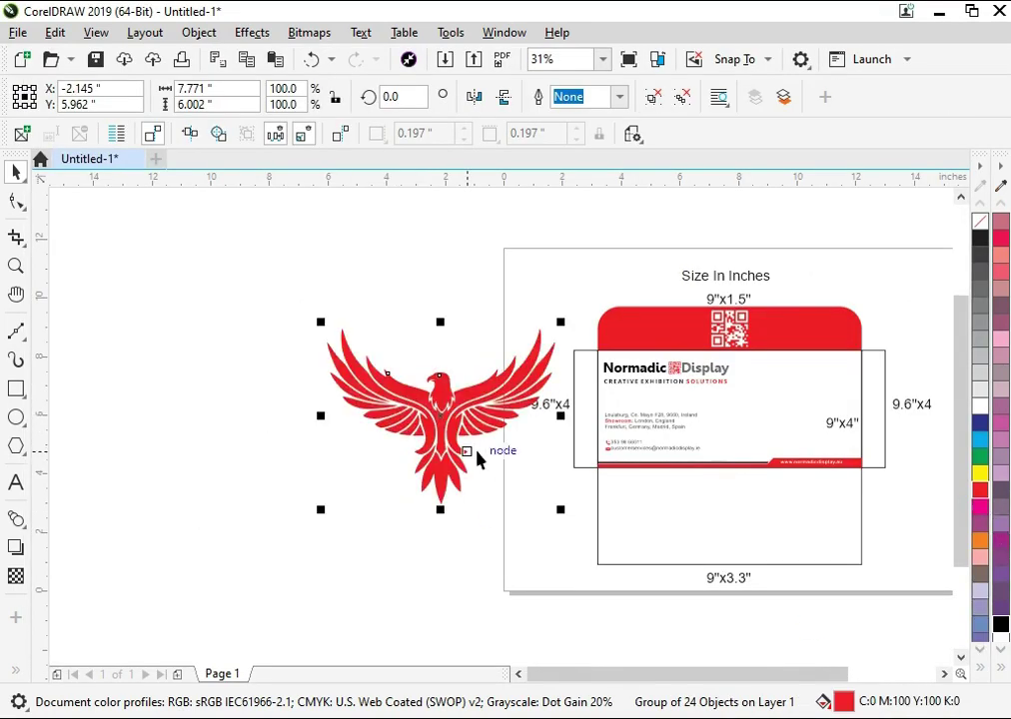
left_click_drag(473, 456, 469, 530)
mouse_move(559, 396)
left_mouse_down()
mouse_move(574, 542)
mouse_move(807, 493)
mouse_move(637, 533)
mouse_move(703, 529)
mouse_move(818, 495)
left_mouse_up()
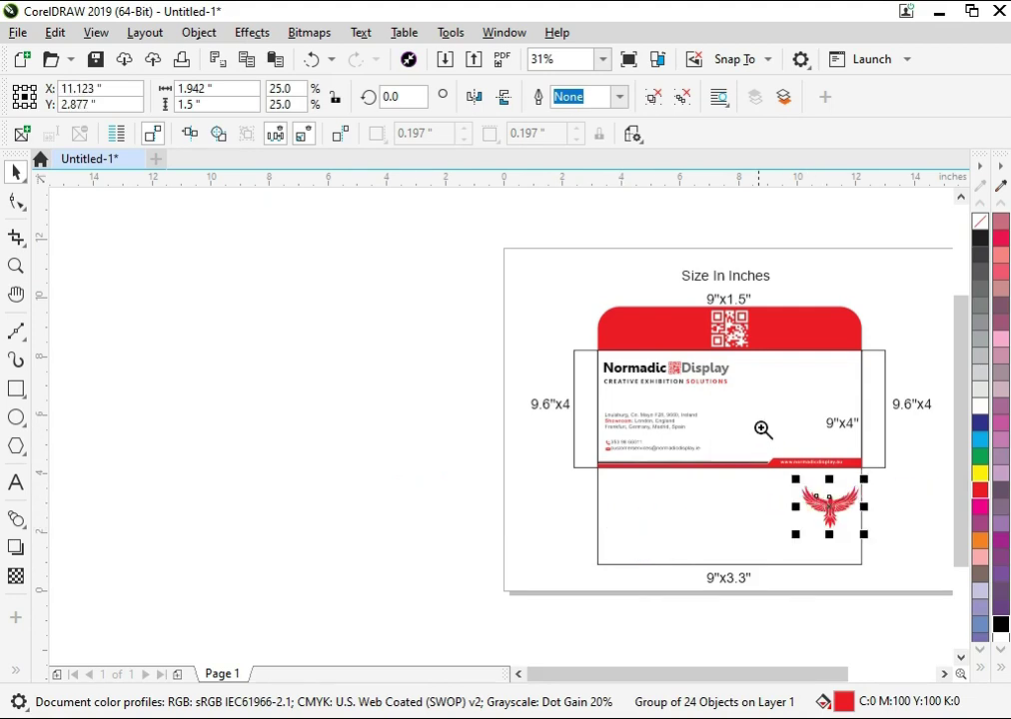
- Enlarge the eagle to about 2.4 inches wide and mirror it vertically
scroll(761, 429, "up", 3)
mouse_move(564, 473)
left_mouse_down()
mouse_move(590, 481)
mouse_move(614, 526)
left_mouse_up()
left_click_drag(524, 412, 508, 413)
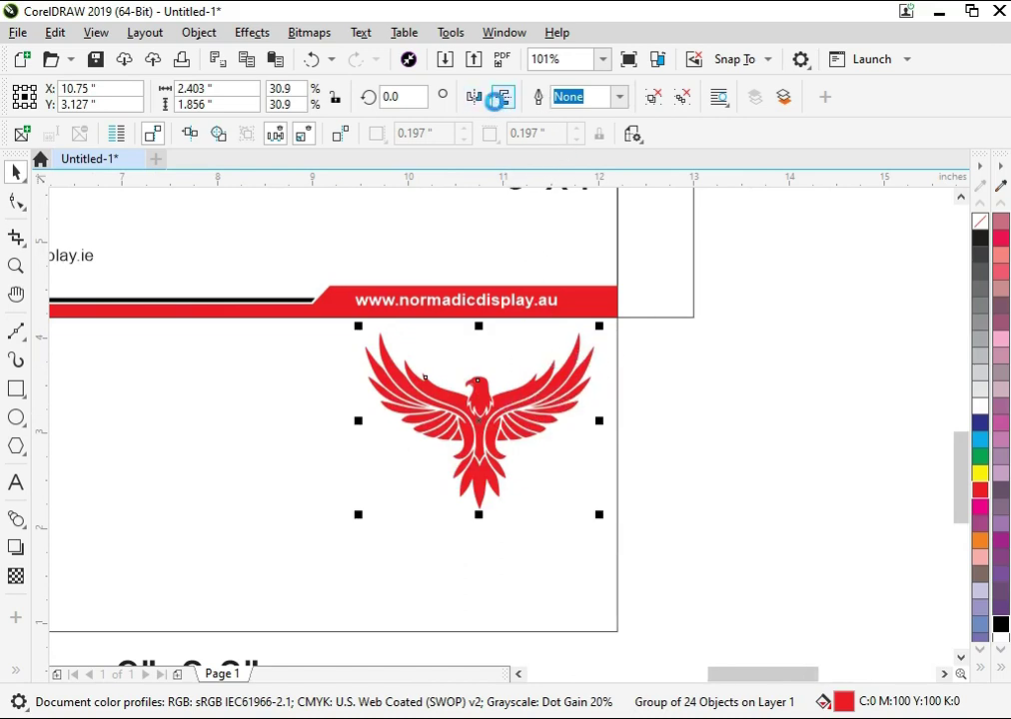
left_click(502, 97)
left_click_drag(519, 410, 517, 366)
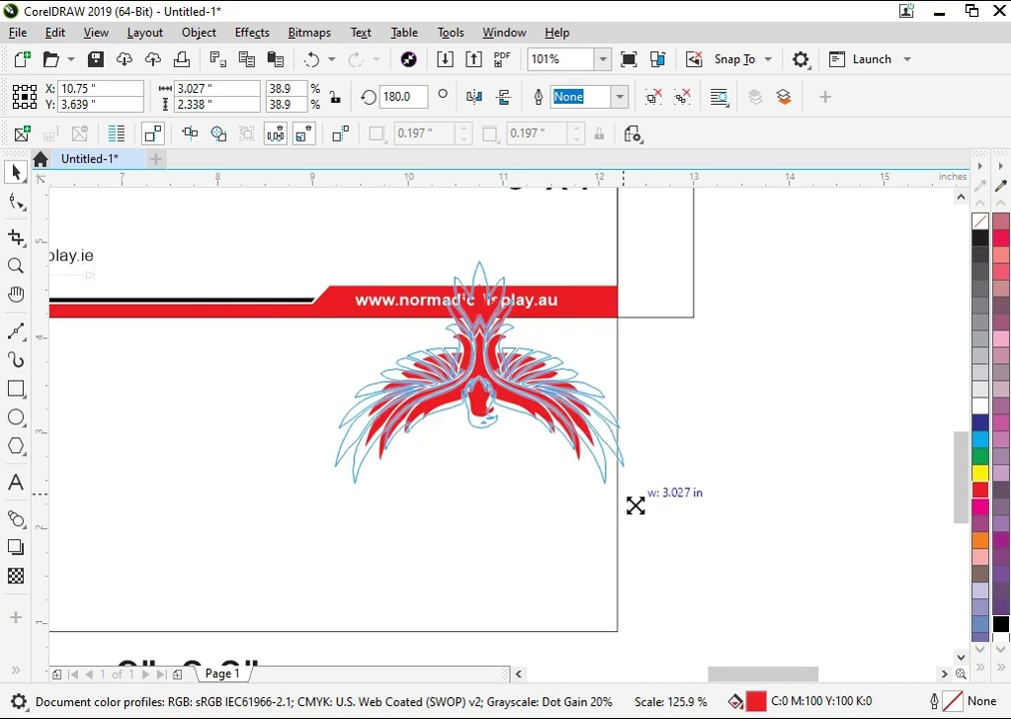
- Enlarge the eagle to about 3 inches, place it near the stripe, and copy it left
left_click_drag(603, 473, 635, 505)
mouse_move(591, 447)
left_mouse_down()
mouse_move(617, 454)
mouse_move(627, 430)
left_mouse_up()
scroll(475, 380, "down", 3)
scroll(307, 512, "up", 2)
mouse_move(710, 368)
left_mouse_down()
mouse_move(140, 487)
mouse_move(122, 460)
left_mouse_up()
- Give the top-right eagle uniform transparency of 85
left_click(669, 377)
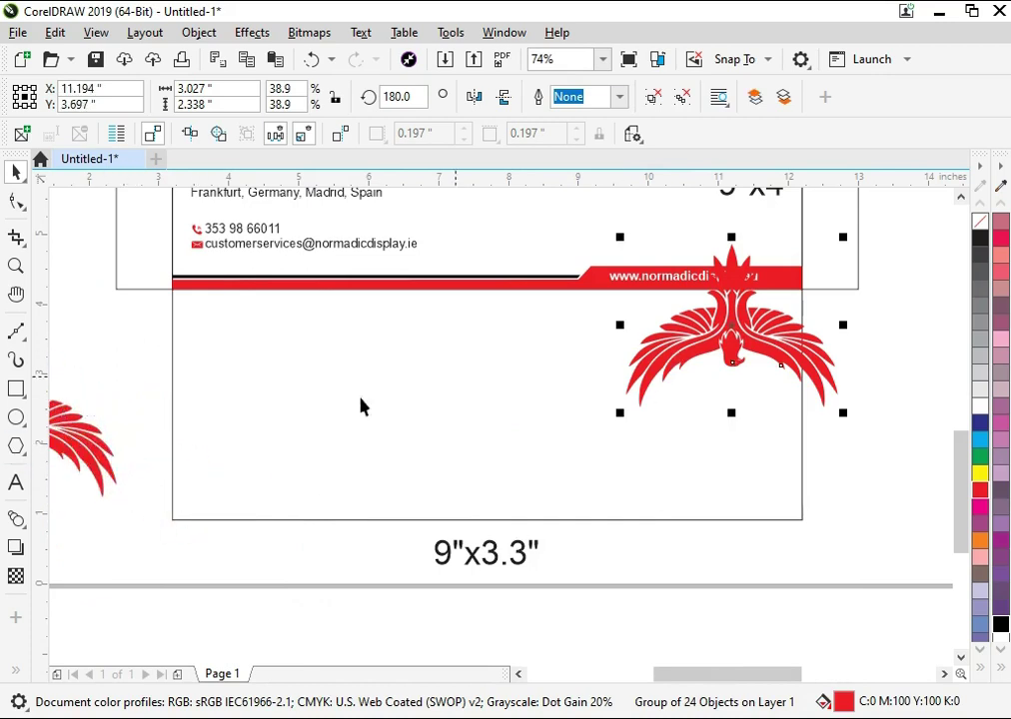
left_click(16, 575)
left_click(52, 98)
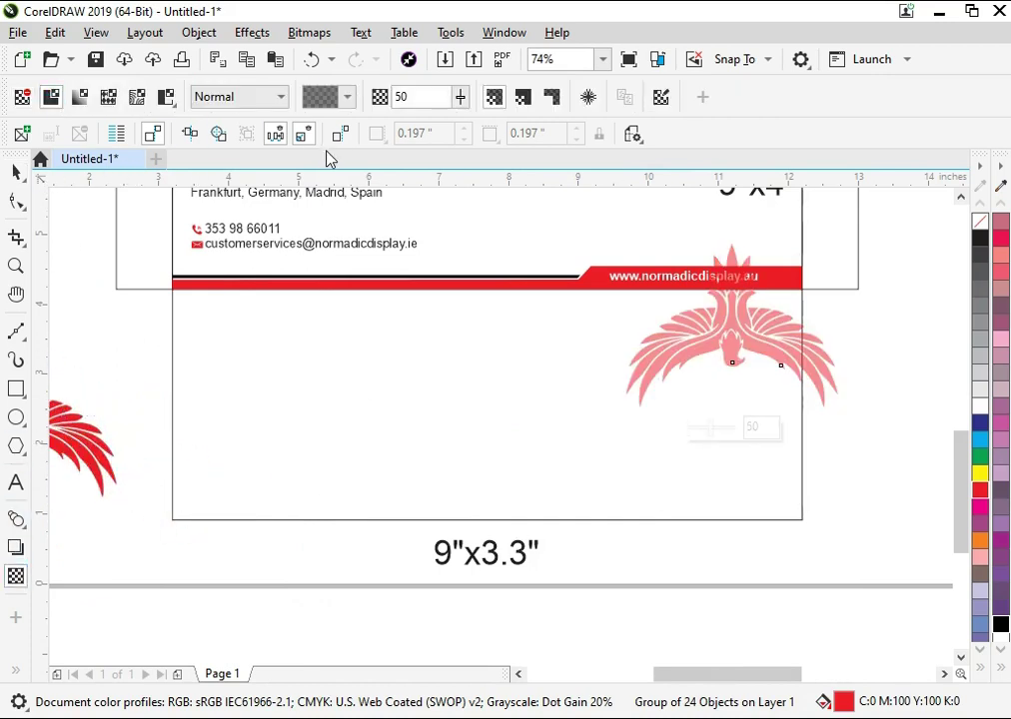
double_click(399, 96)
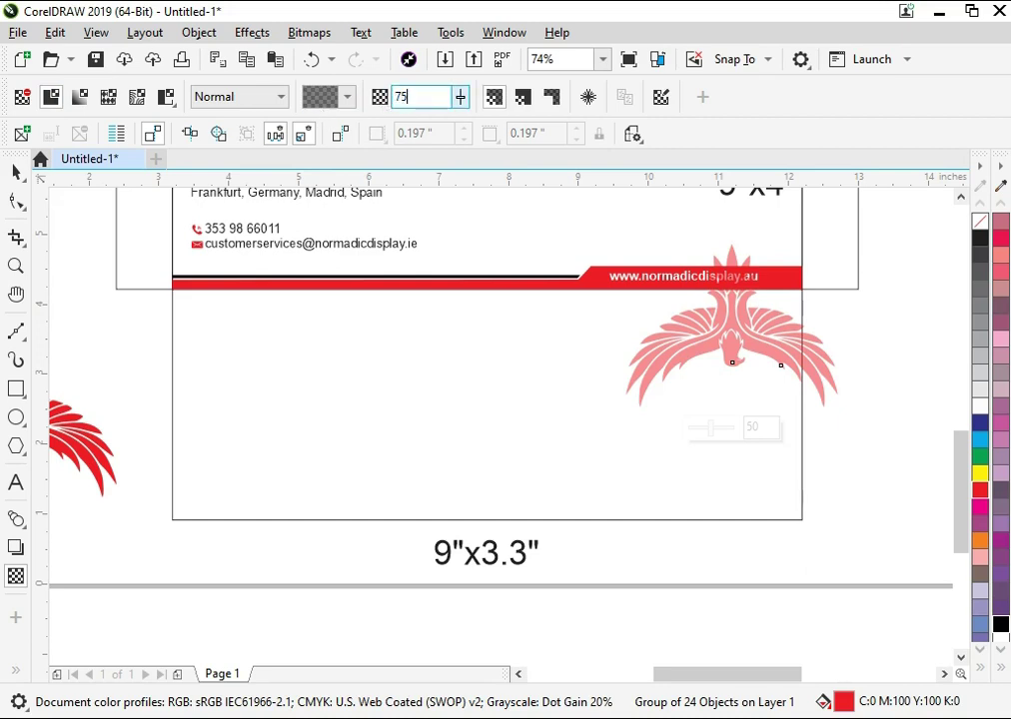
key("Return")
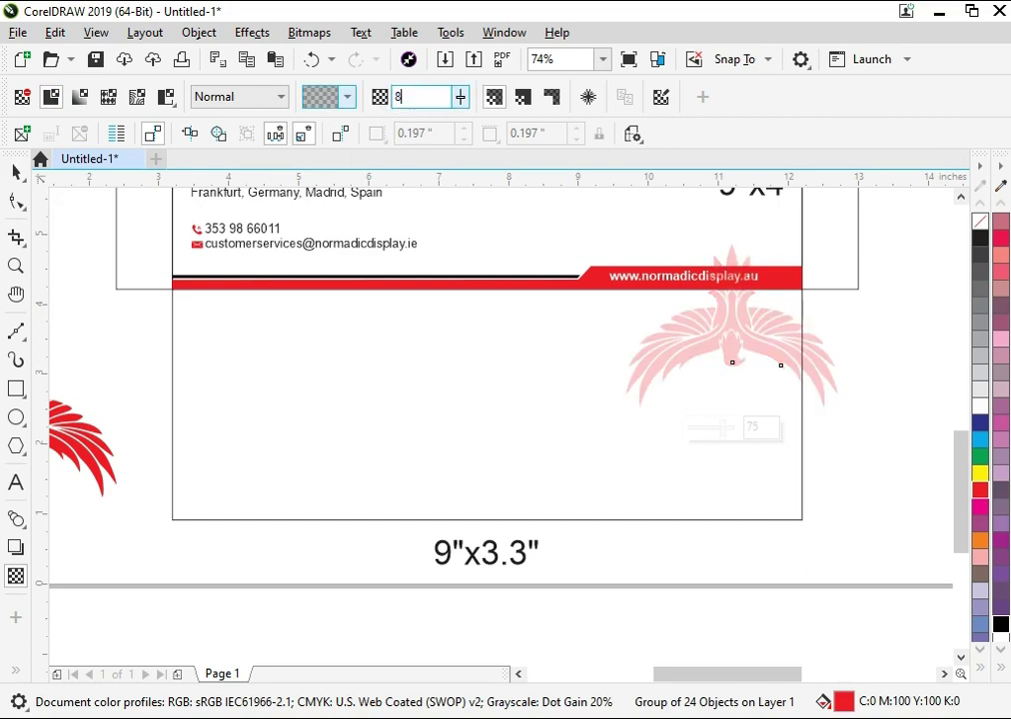
key("Return")
key("space")
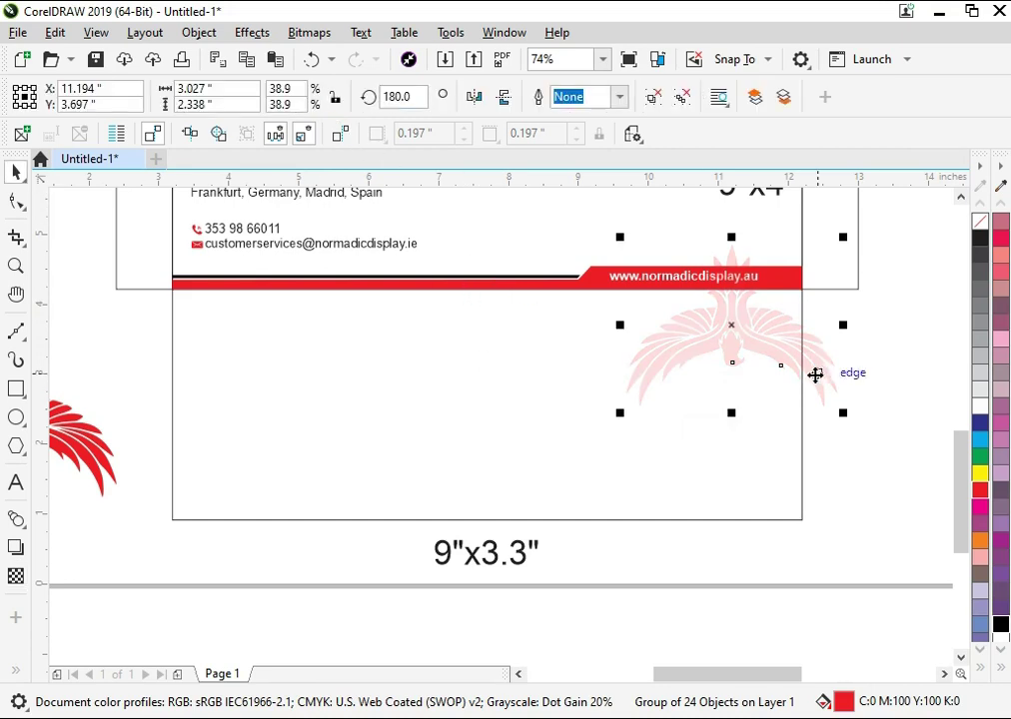
- PowerClip the eagle inside the back flap rectangle, shift it right and set transparency to 95
right_click(816, 374)
left_click(836, 372)
left_click(778, 422)
double_click(733, 341)
key("space")
key("space")
left_click_drag(733, 334, 758, 336)
key("space")
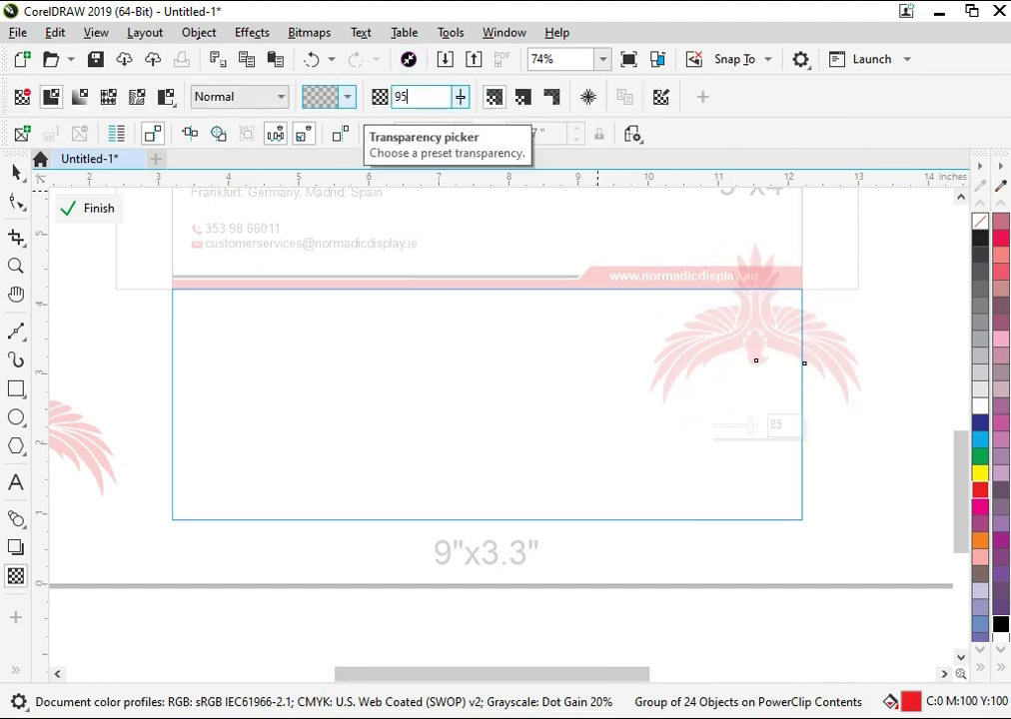
key("Return")
- Centre the left red eagle copy on the back flap and scale it down to 33.8%
left_click(83, 206)
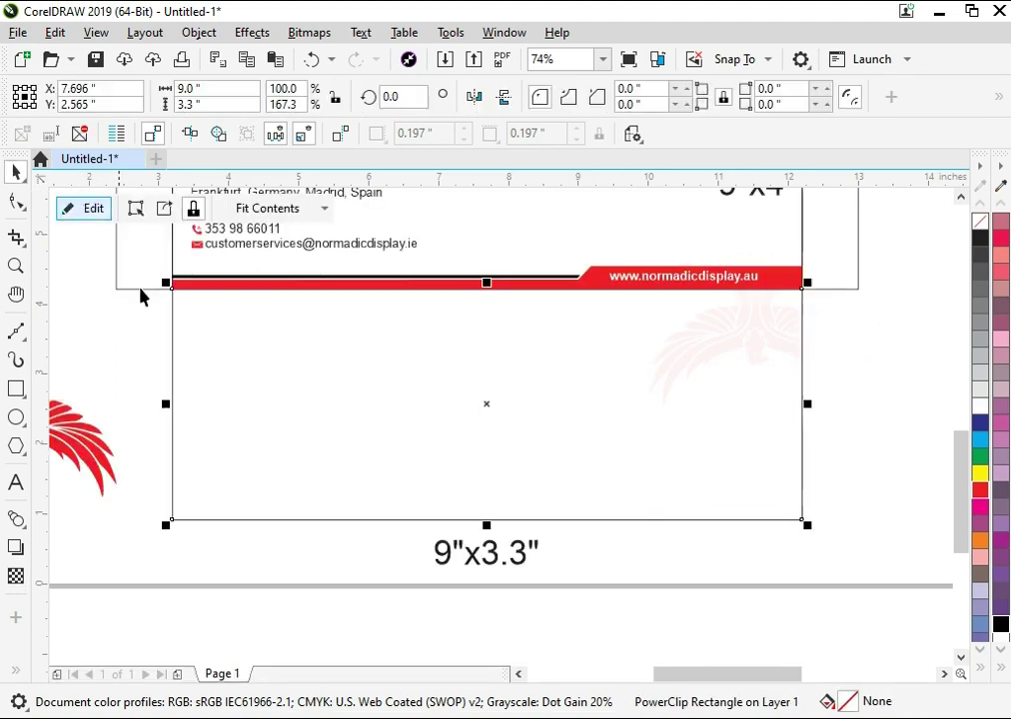
left_click(82, 447)
left_click(249, 372, "shift")
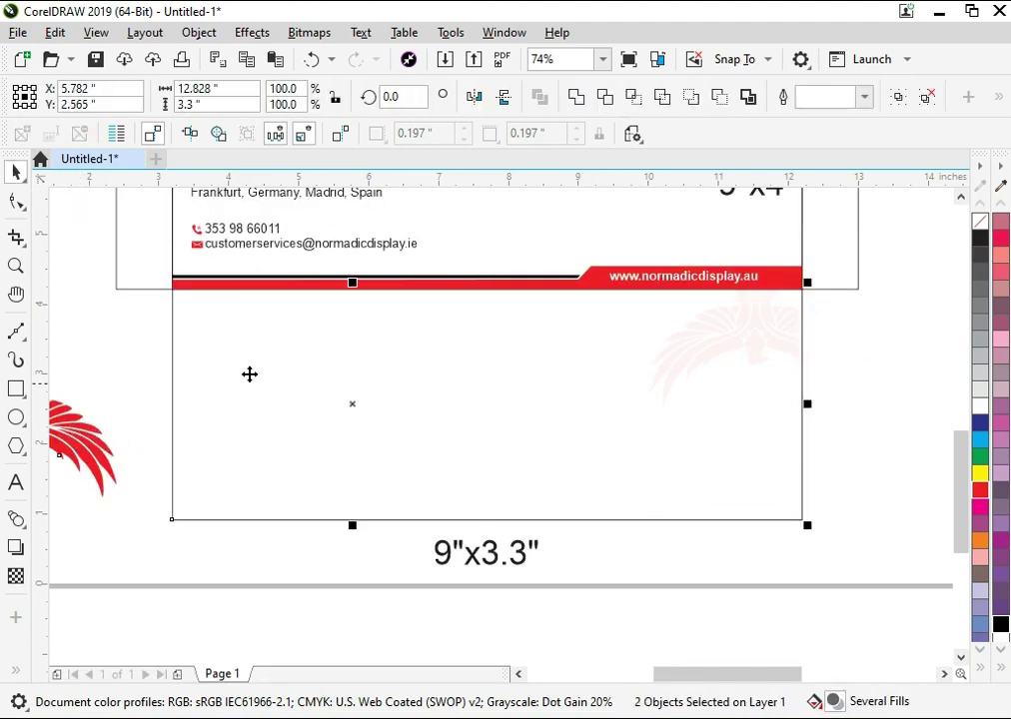
key("c")
key("e")
left_click(485, 395)
left_click_drag(598, 492, 564, 469)
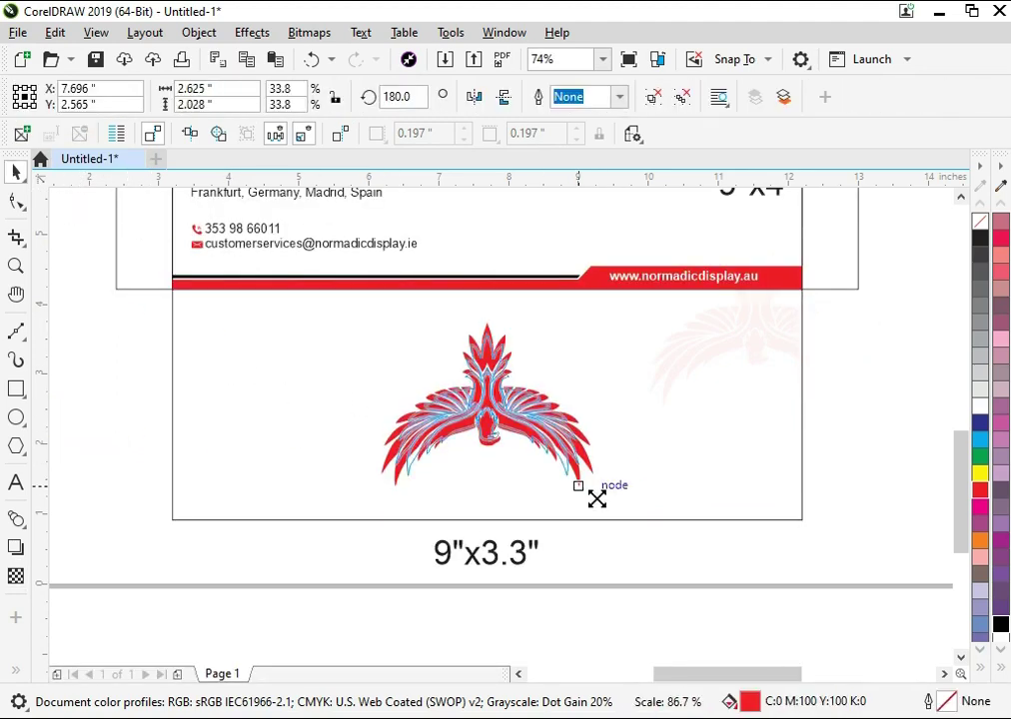
scroll(601, 559, "down", 2)
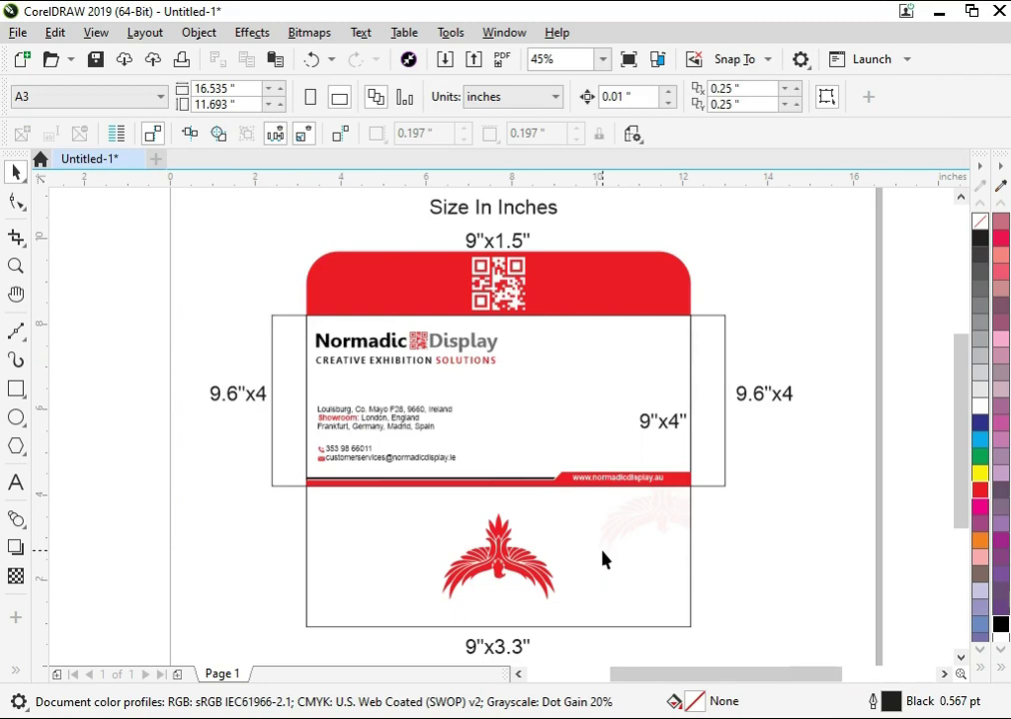